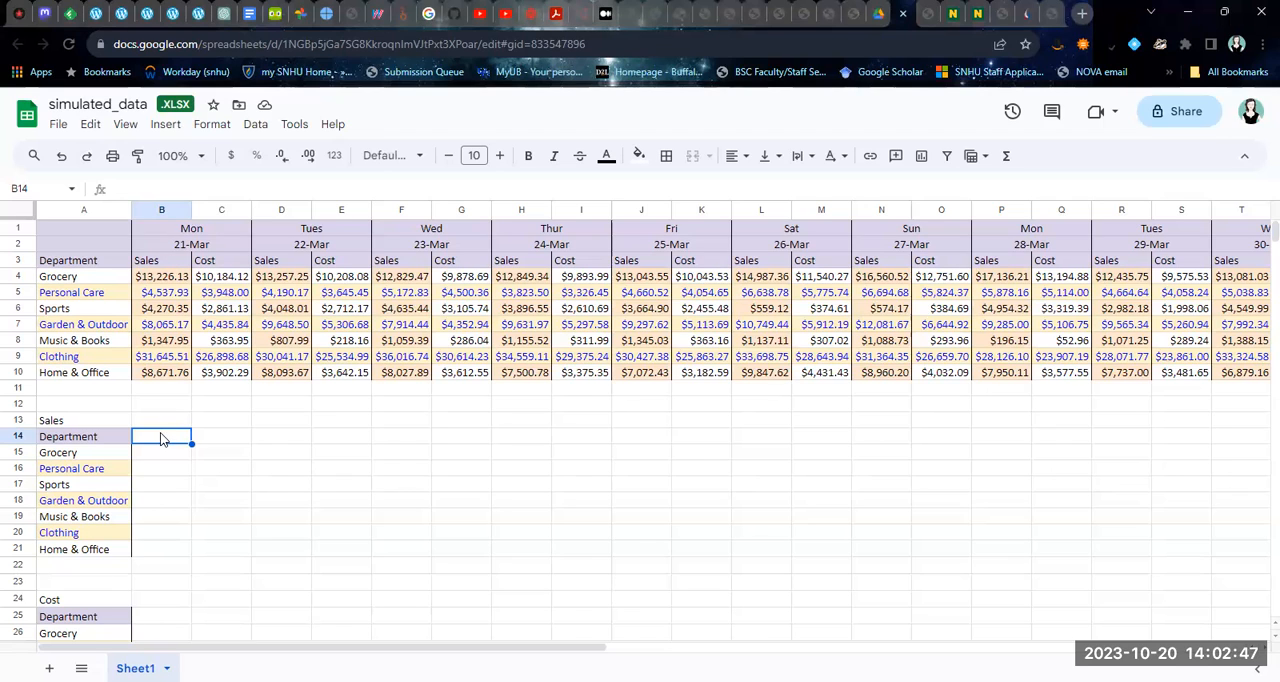
Enter the dates Mar 21 and Mar 22 in B14 and C14 as the first headers of the Sales table
type("21")
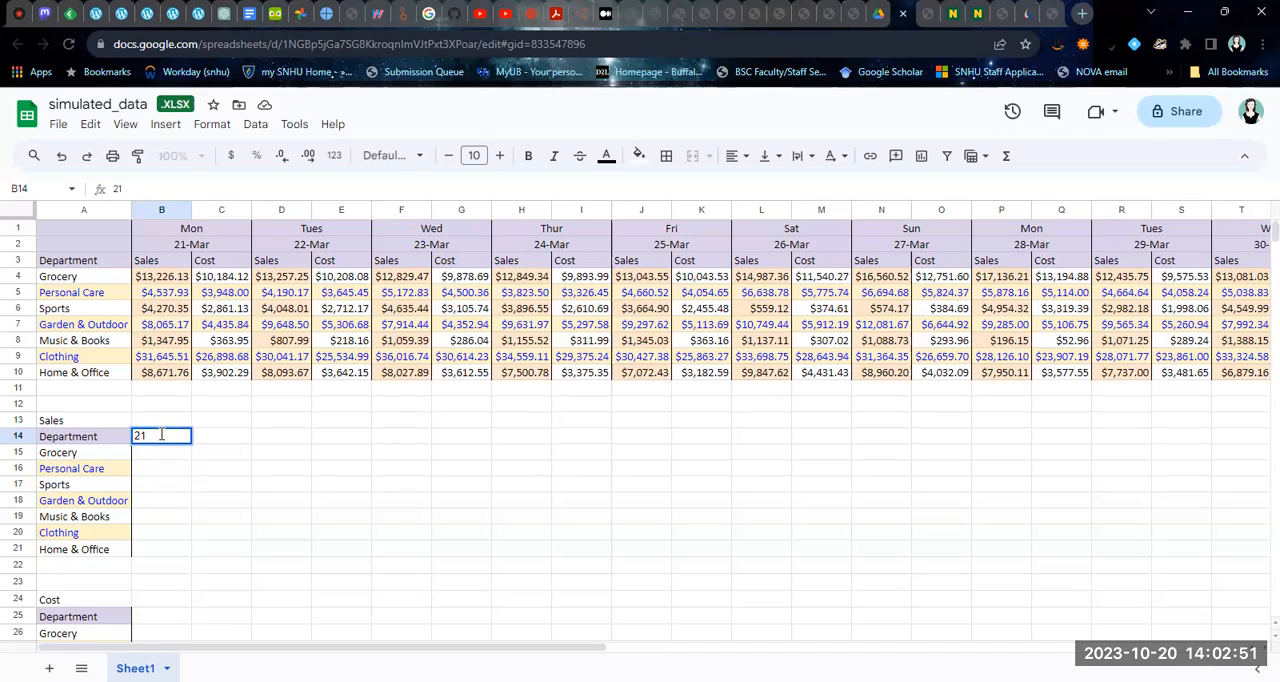
key("BackSpace")
key("BackSpace")
type("Mar 21")
key("Return")
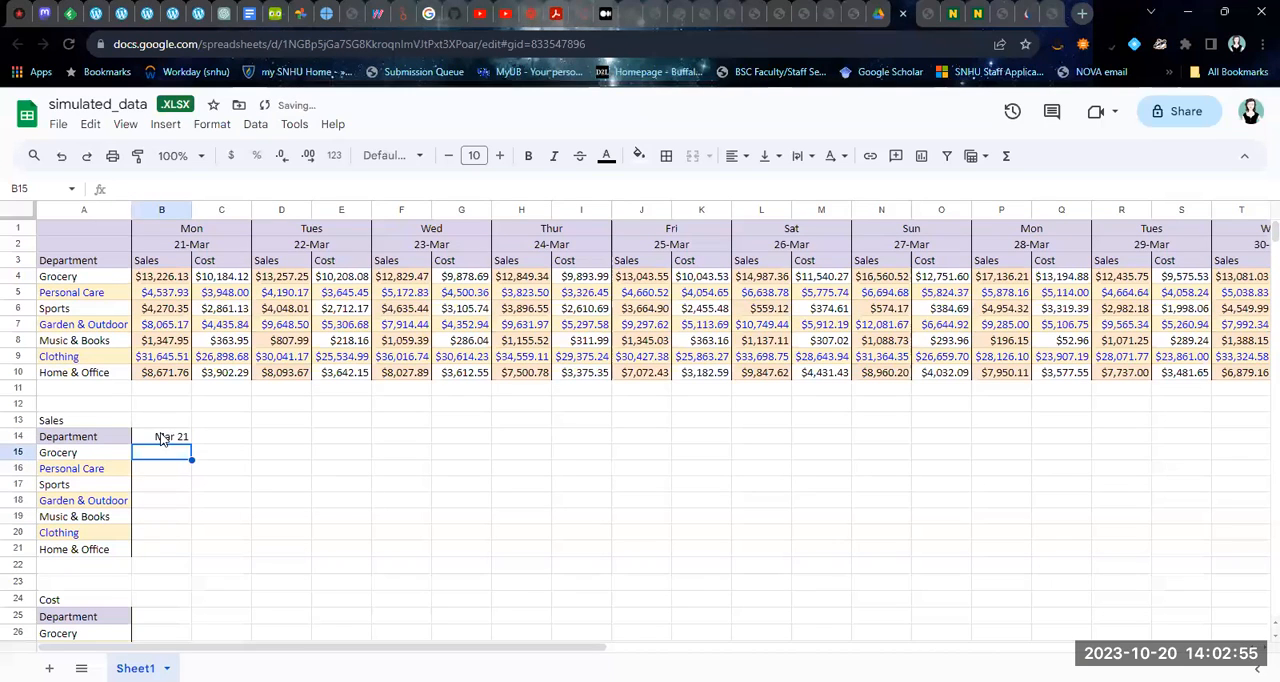
left_click(224, 434)
type("Mar 22")
key("Tab")
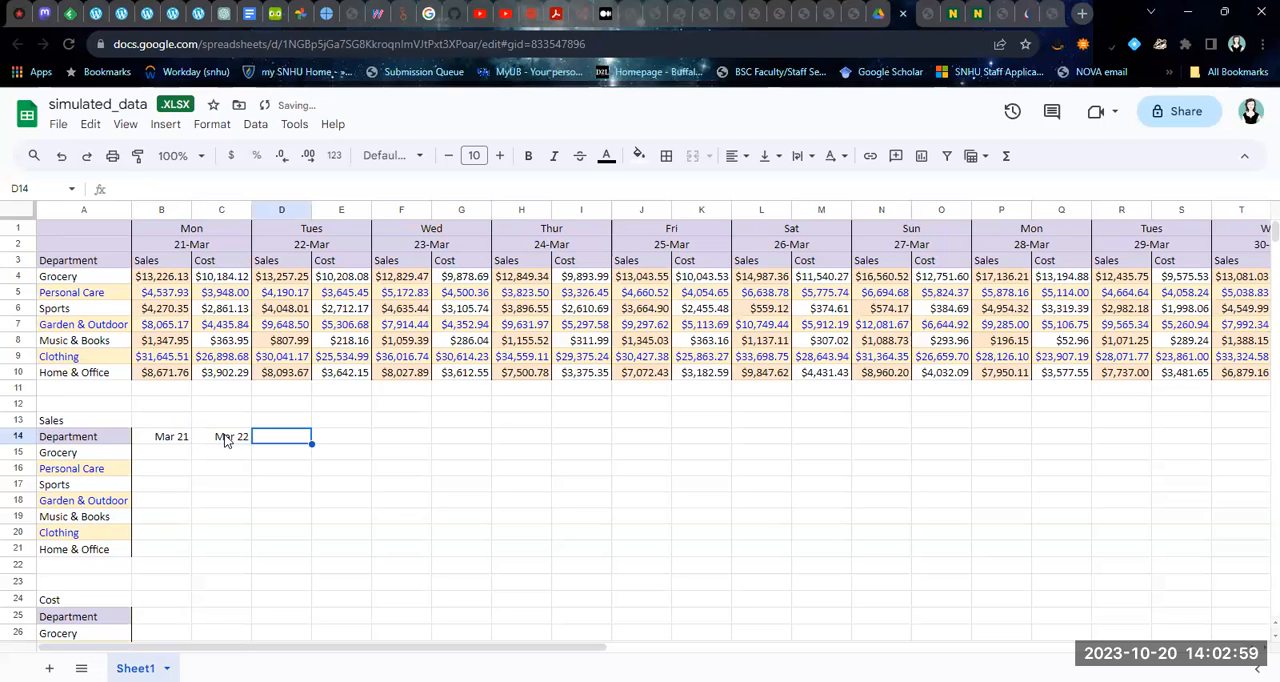
Extend the date series from B14:C14 across the Sales header row through Apr 10 in column V
left_click_drag(176, 444, 222, 437)
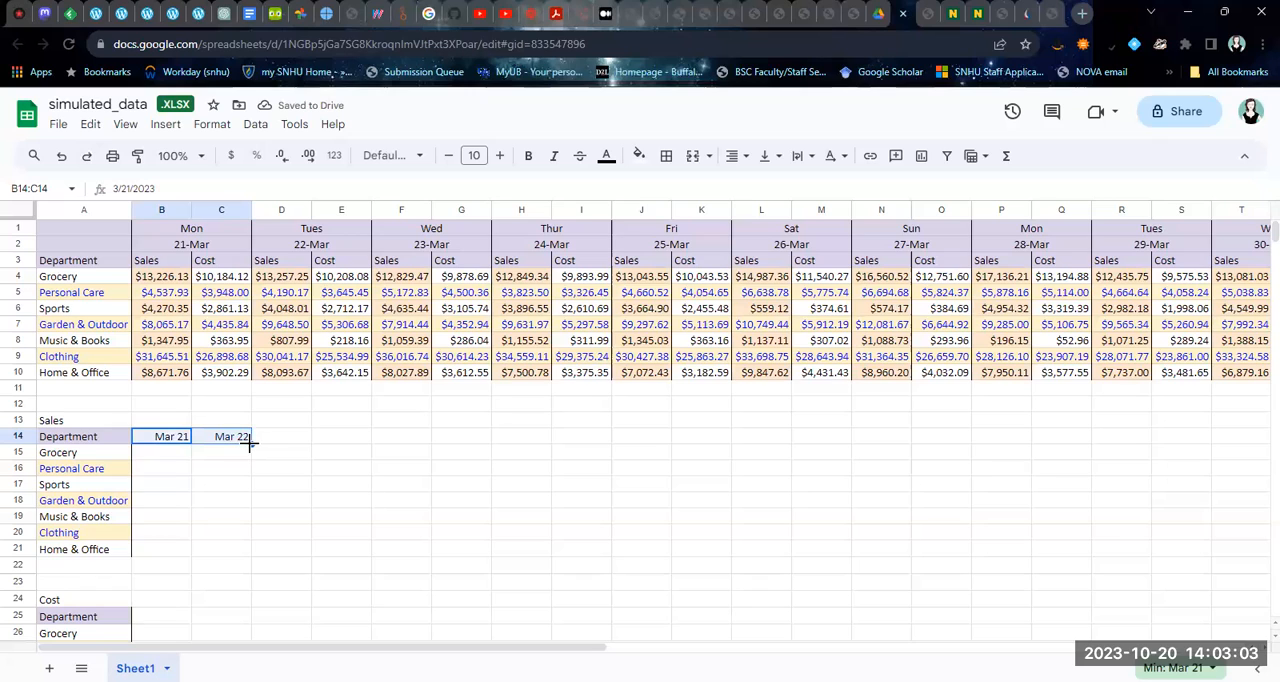
left_click_drag(251, 443, 658, 439)
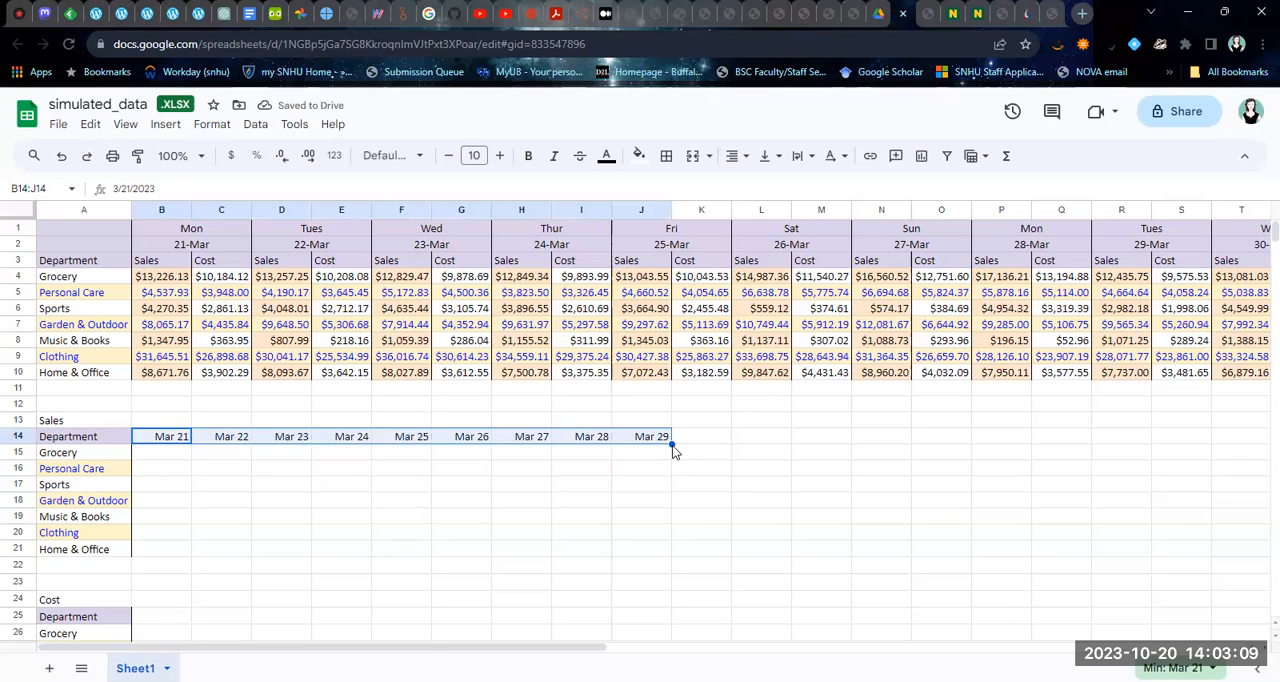
left_click_drag(523, 648, 450, 652)
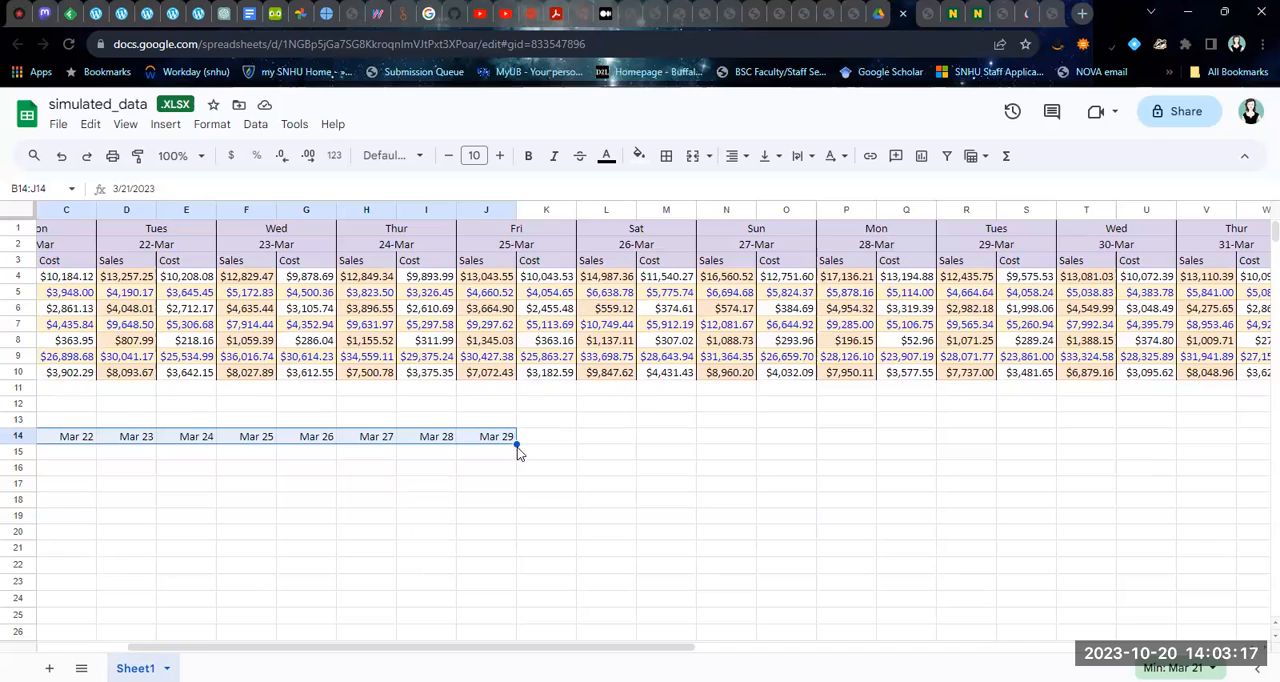
left_click_drag(515, 442, 1234, 442)
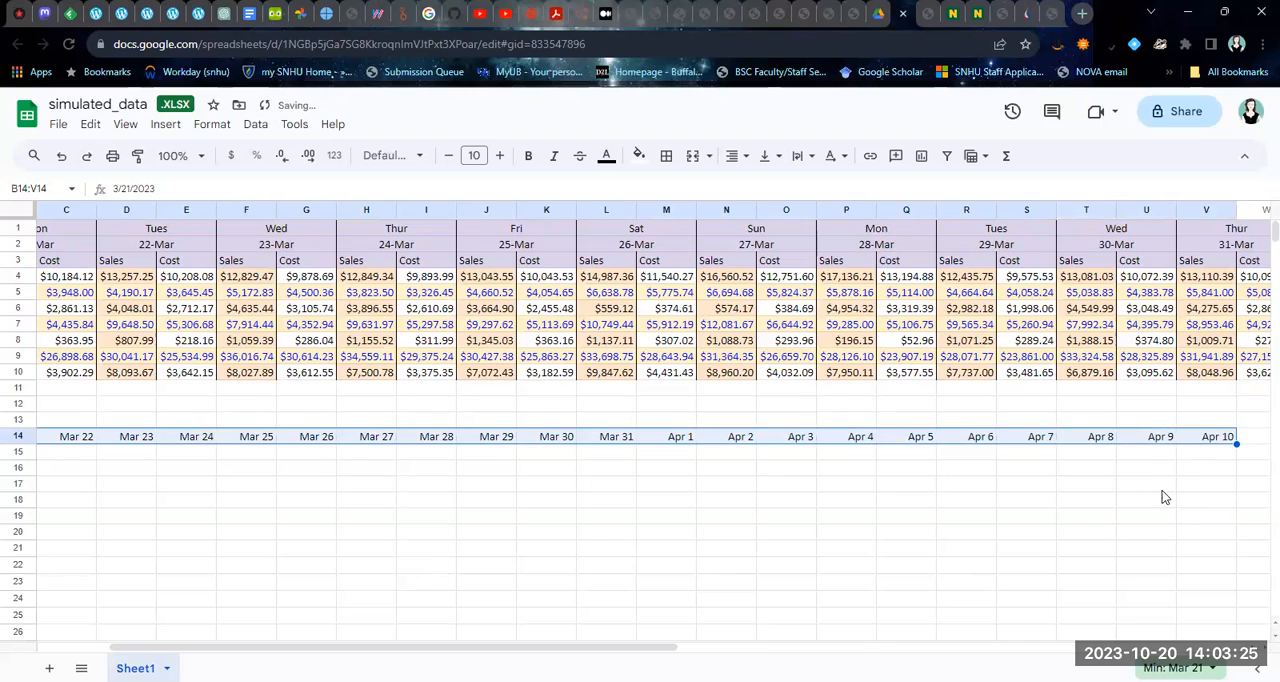
Copy the whole Sales header row 14 and paste it over the Cost table's header row 25
left_click_drag(613, 650, 541, 650)
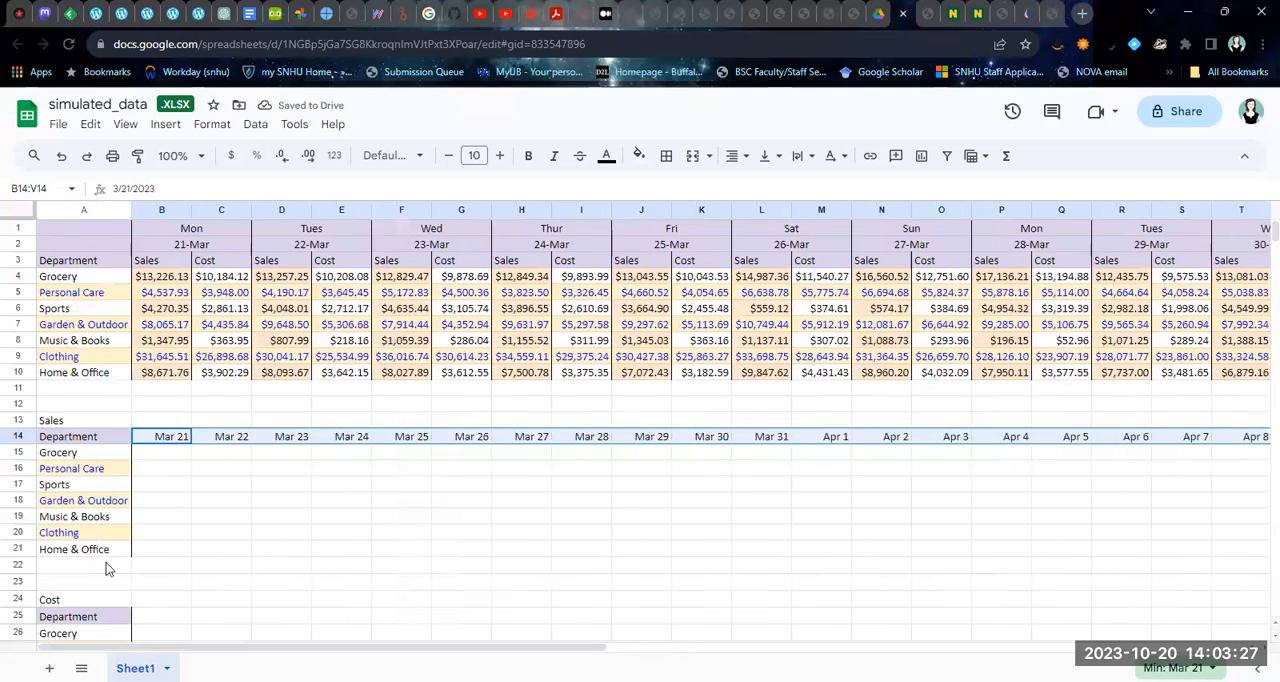
left_click(155, 468)
left_click(16, 436)
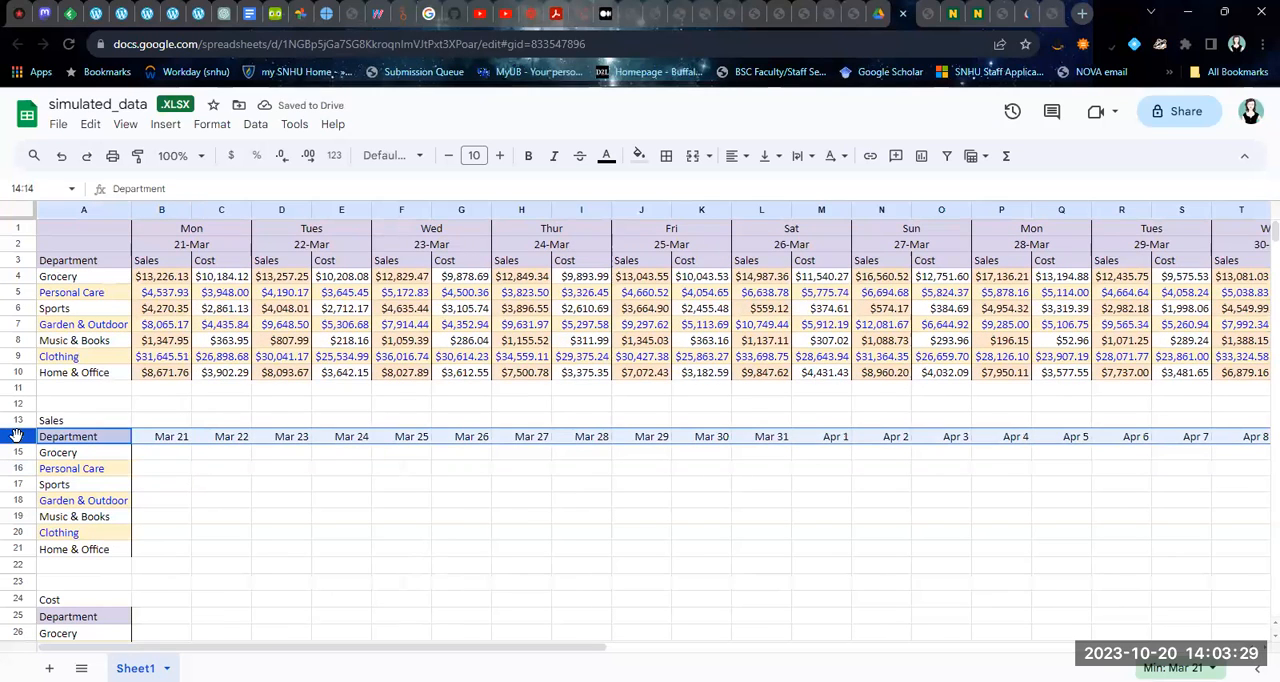
key("ctrl+c")
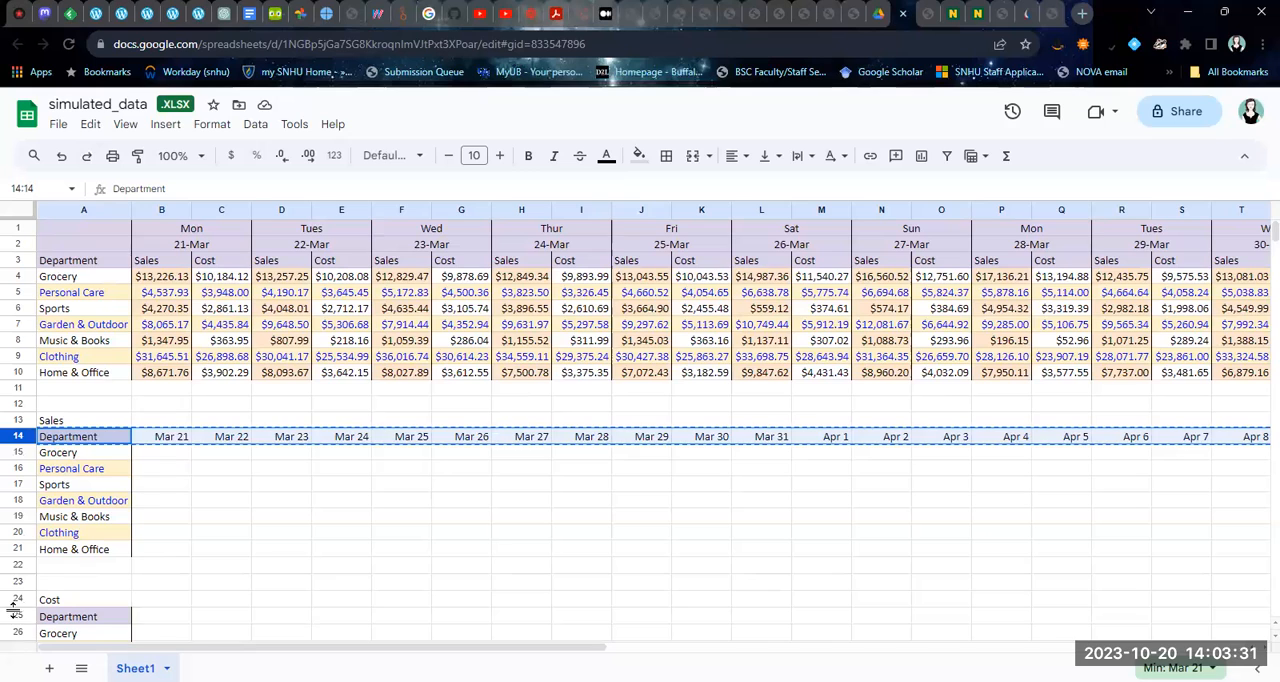
left_click(16, 616)
key("ctrl+v")
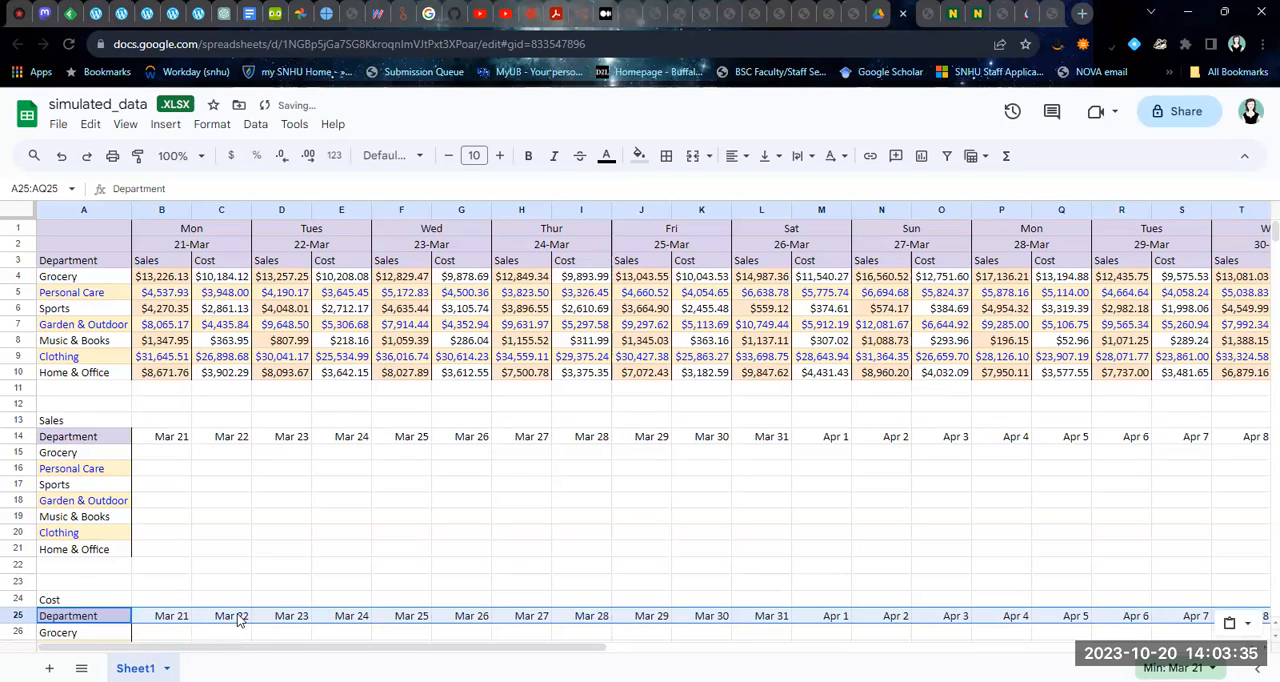
Enter =B4 in B15 for the Mar 21 Grocery sales and accept the suggested autofill for the departments below
left_click(178, 455)
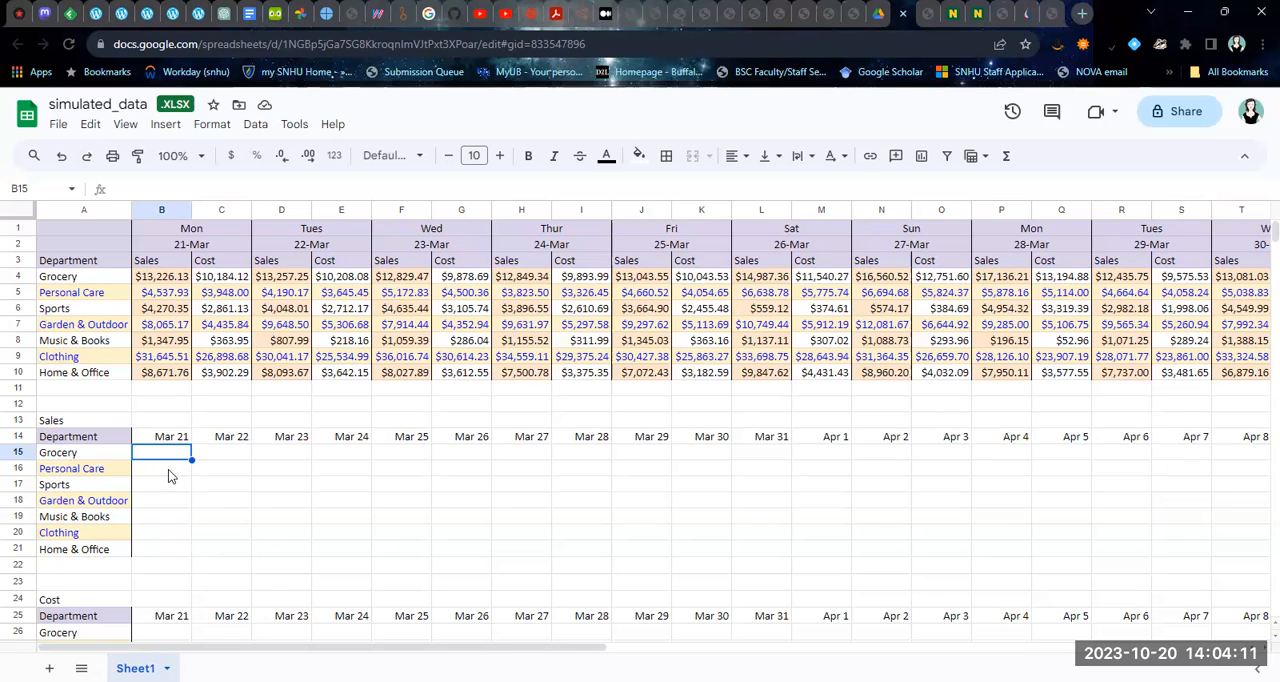
type("=")
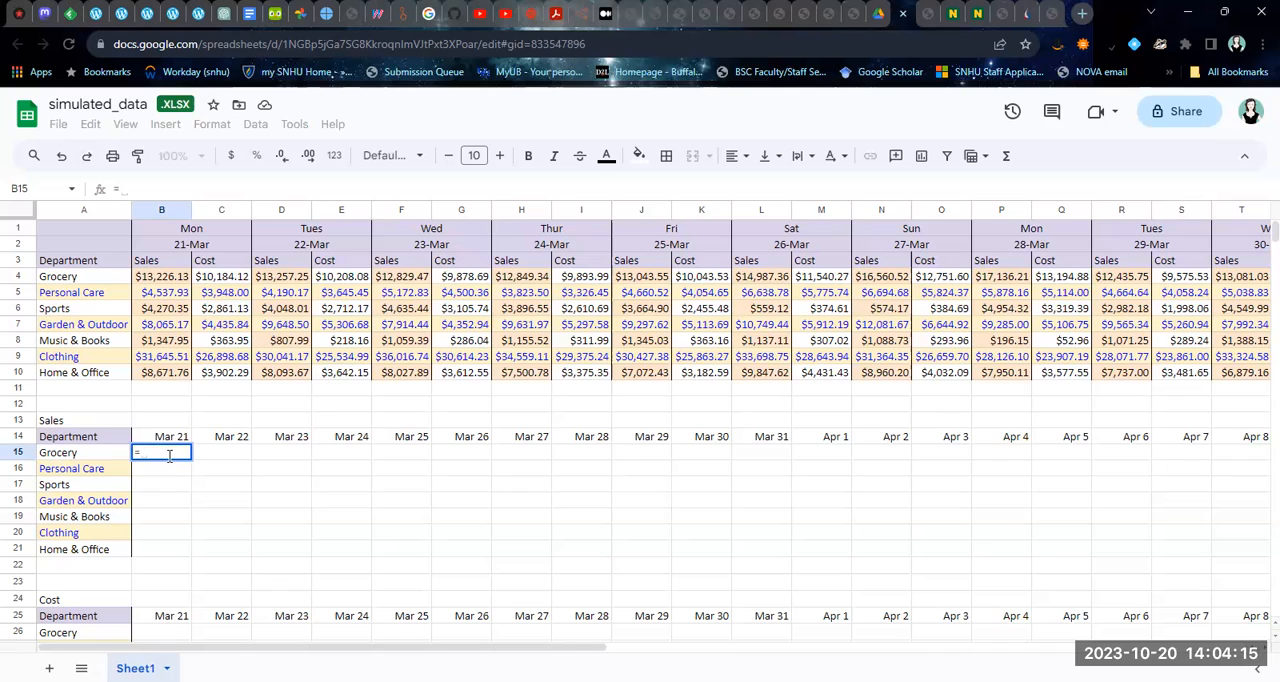
left_click(157, 282)
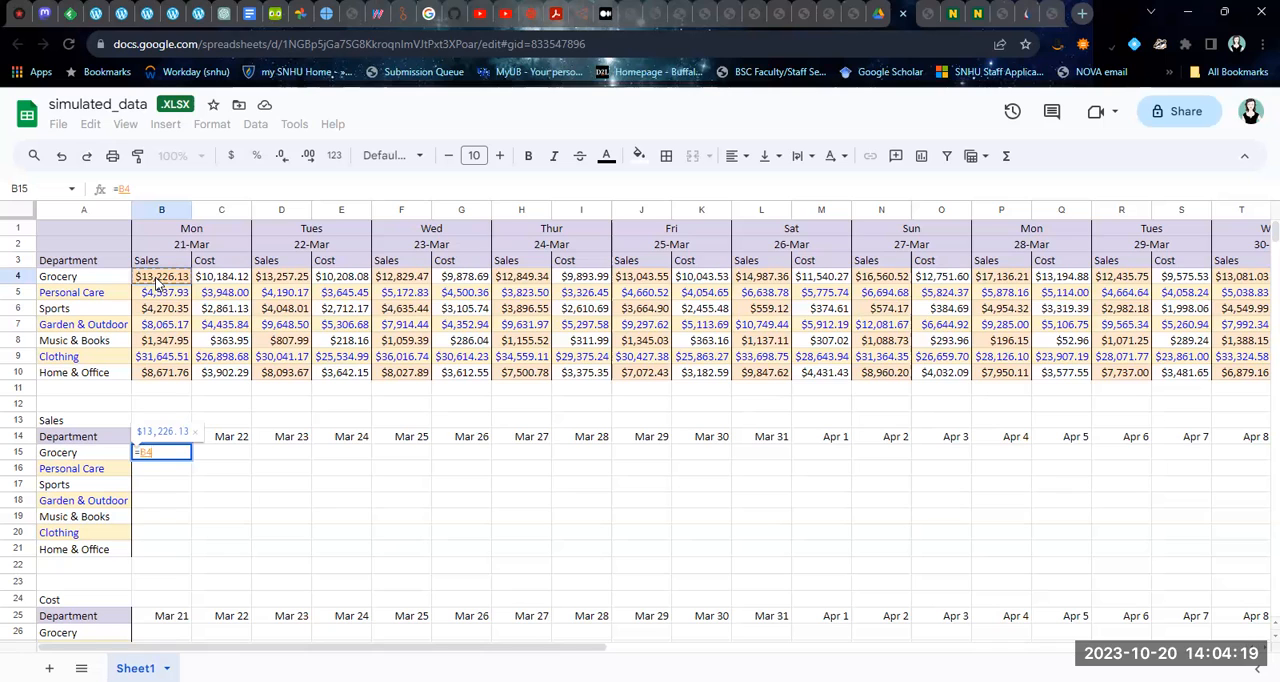
key("Return")
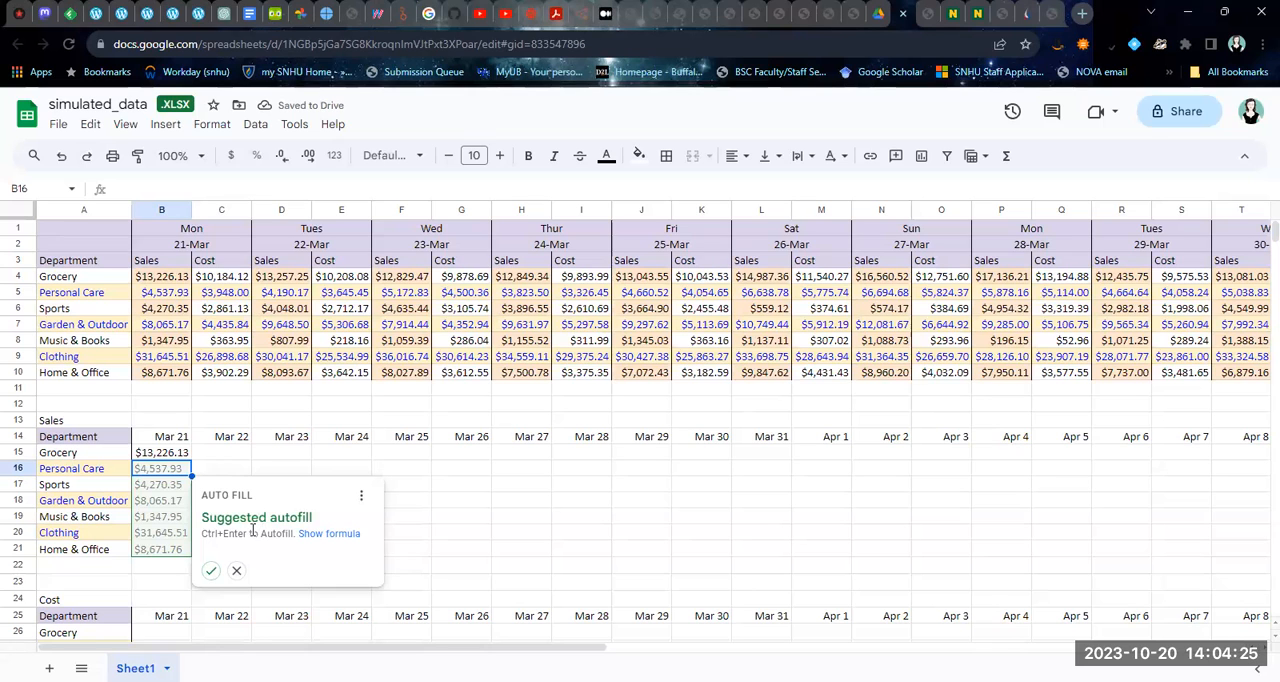
left_click(211, 572)
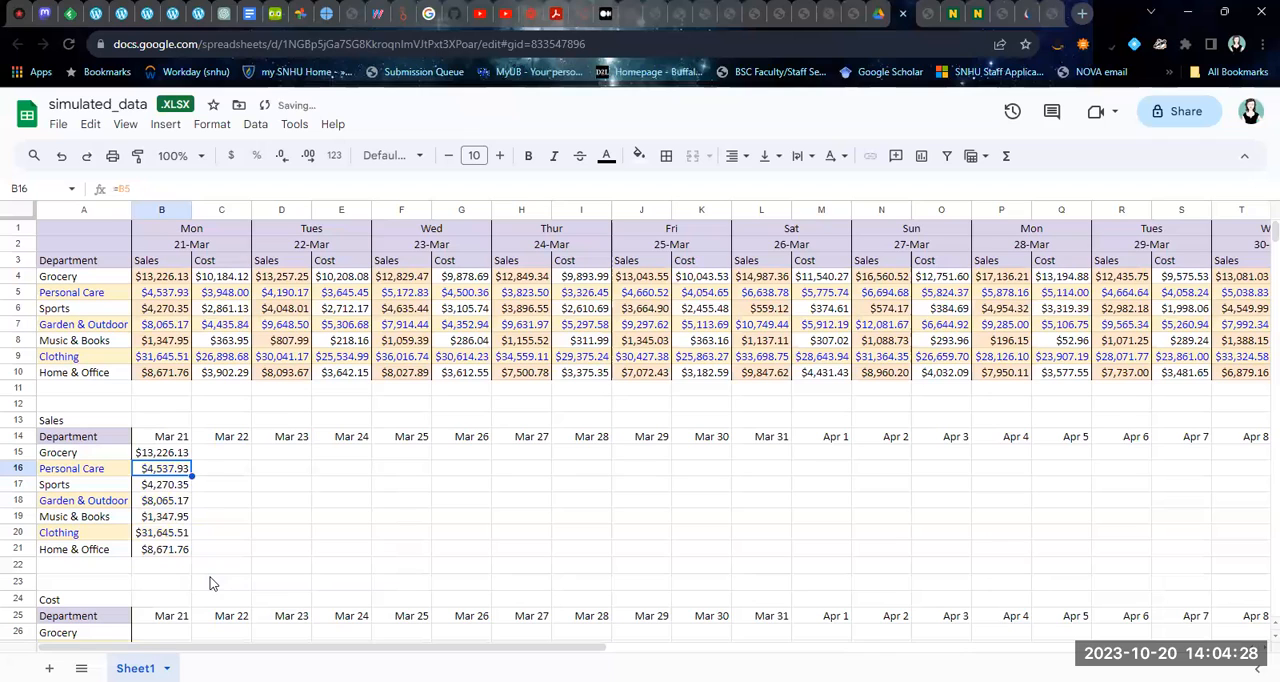
Link the Mar 22 Grocery sales in C15 with =D4 and accept the suggested autofill through C21
left_click(219, 458)
type("=")
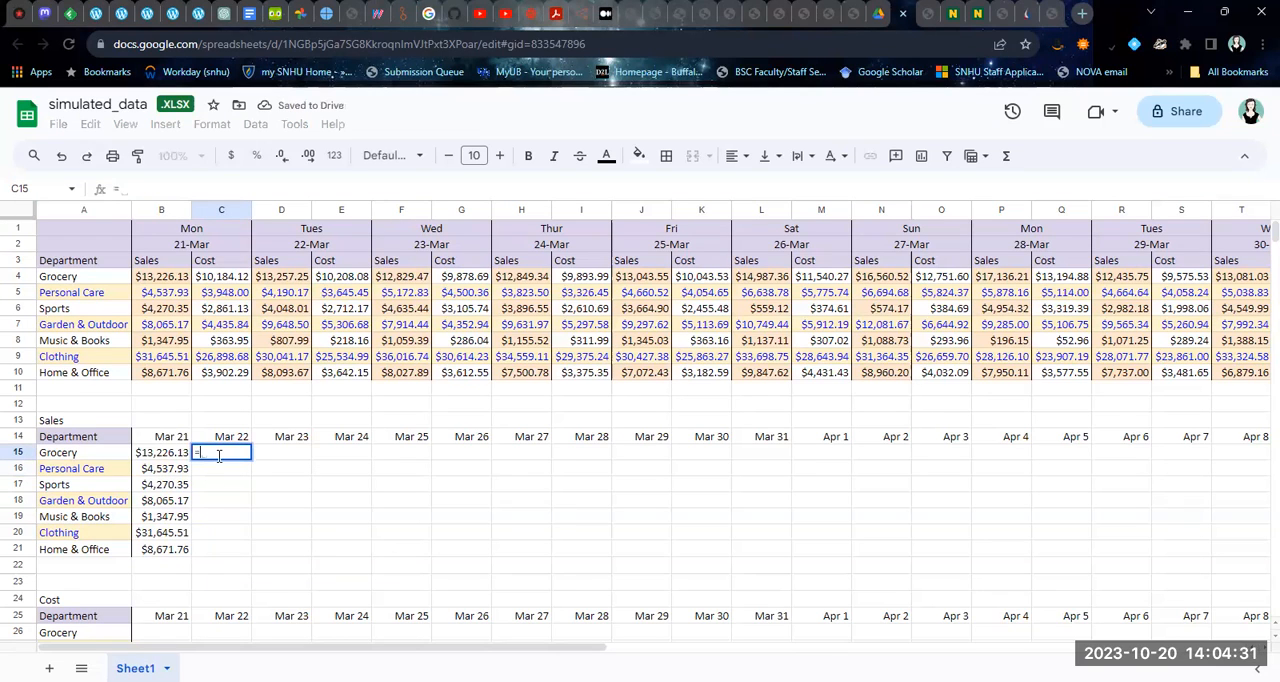
left_click(293, 279)
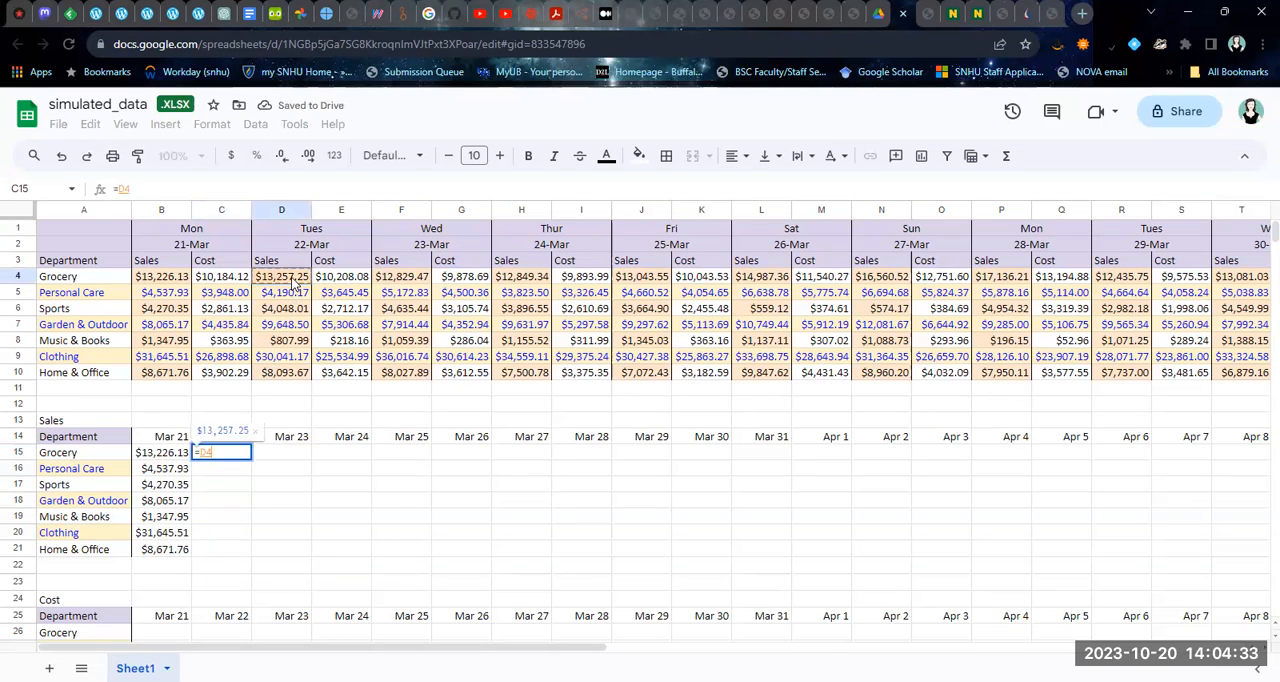
key("Return")
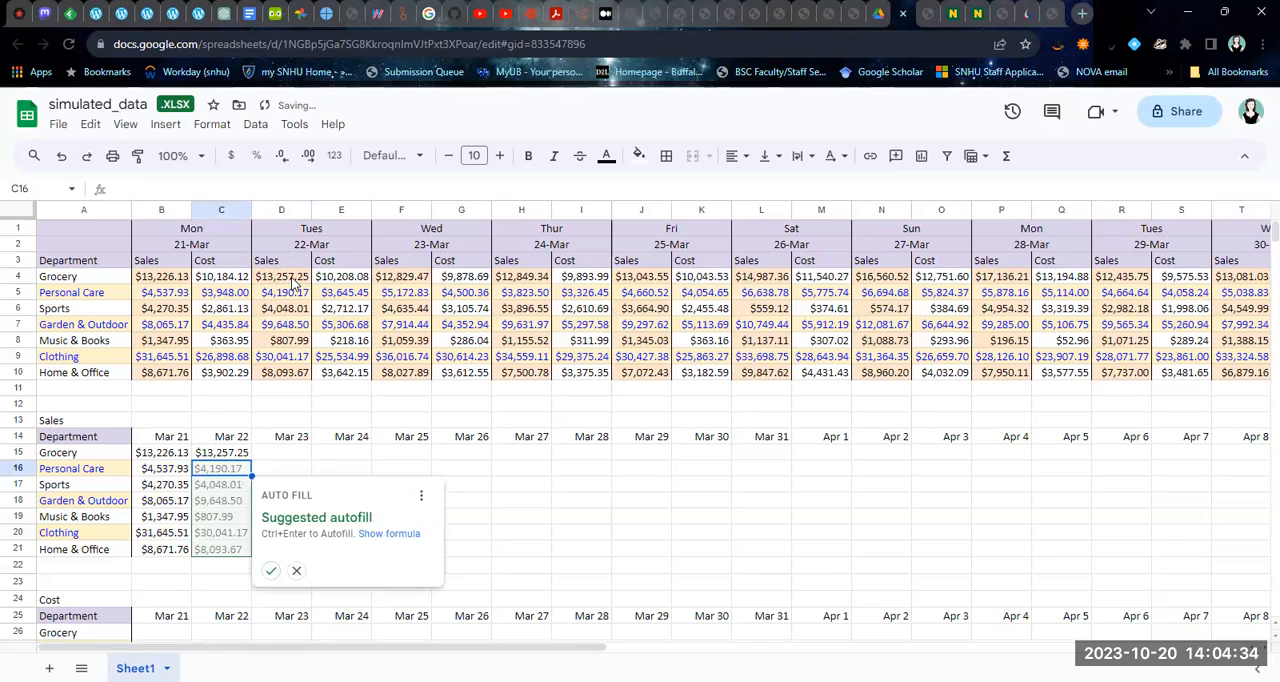
left_click(270, 572)
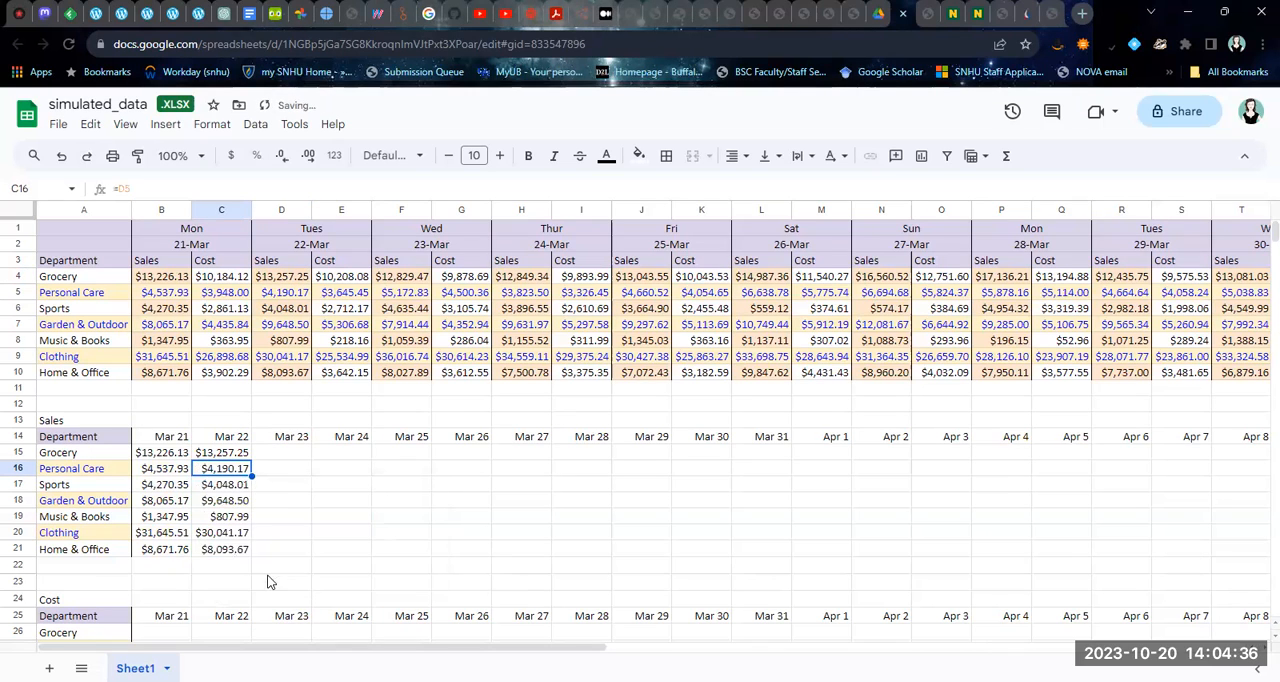
Enter =F4 in D15 for Mar 23, reject the suggested autofill, and fill the formula down manually to D21
left_click(268, 459)
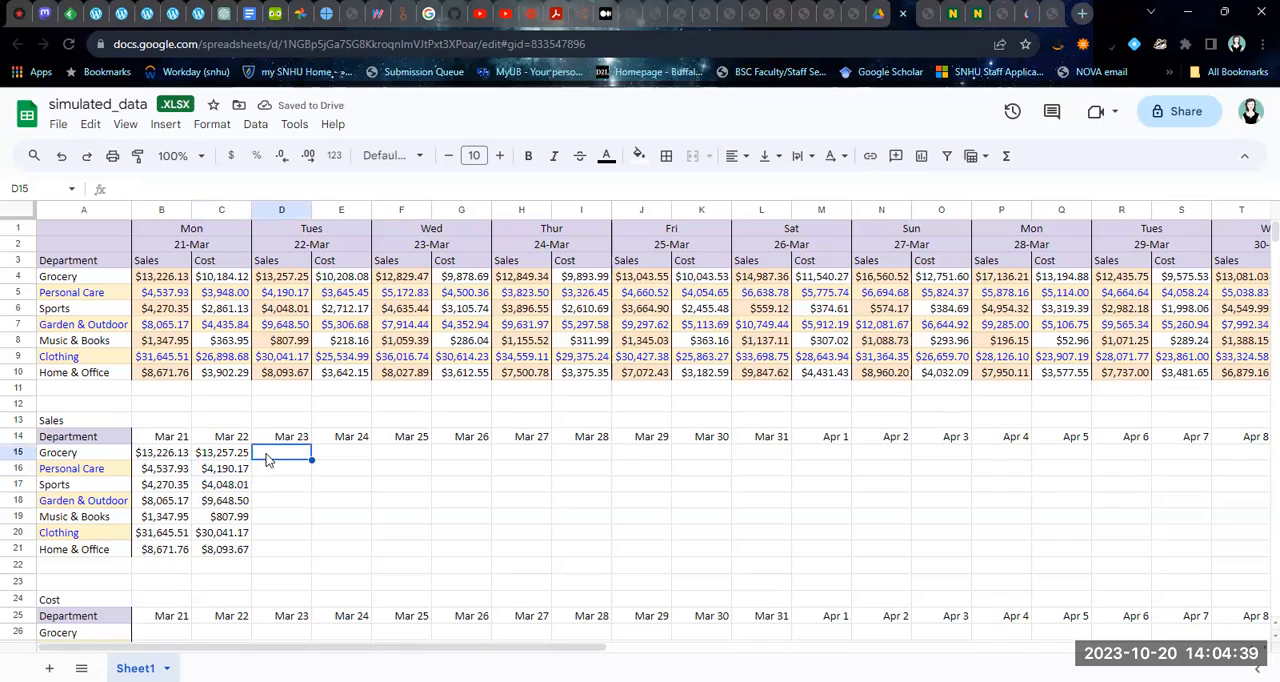
type("=")
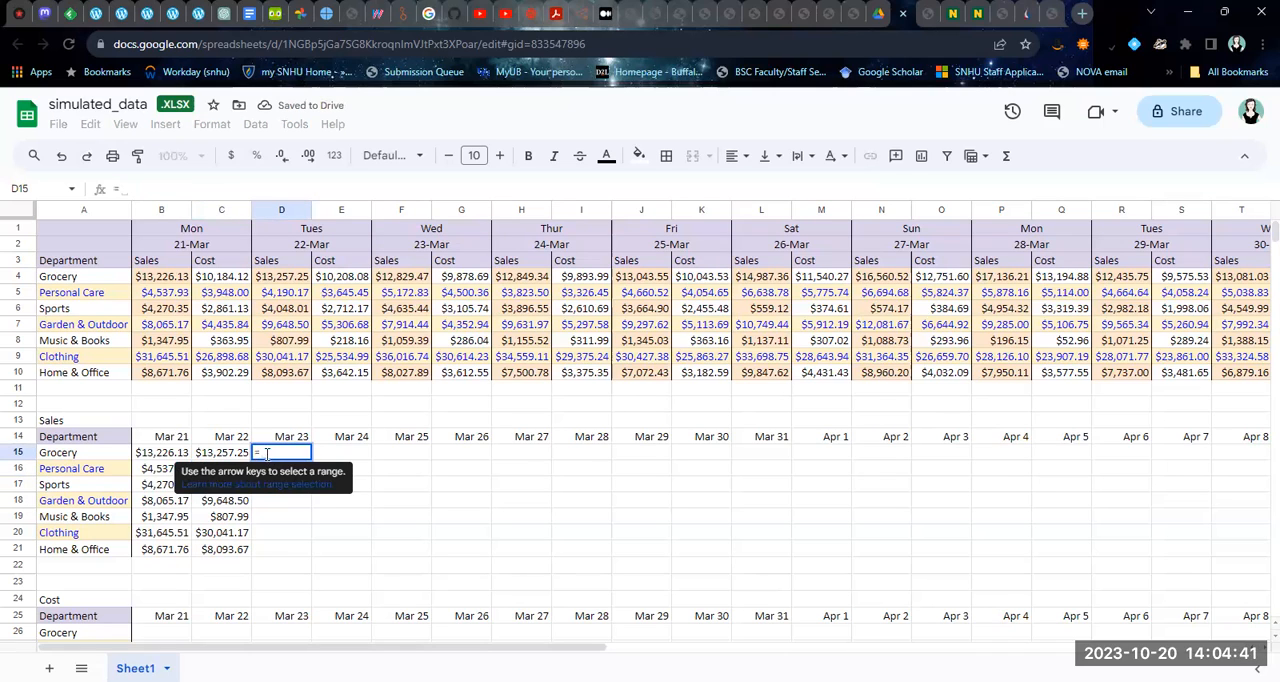
left_click(404, 284)
key("Return")
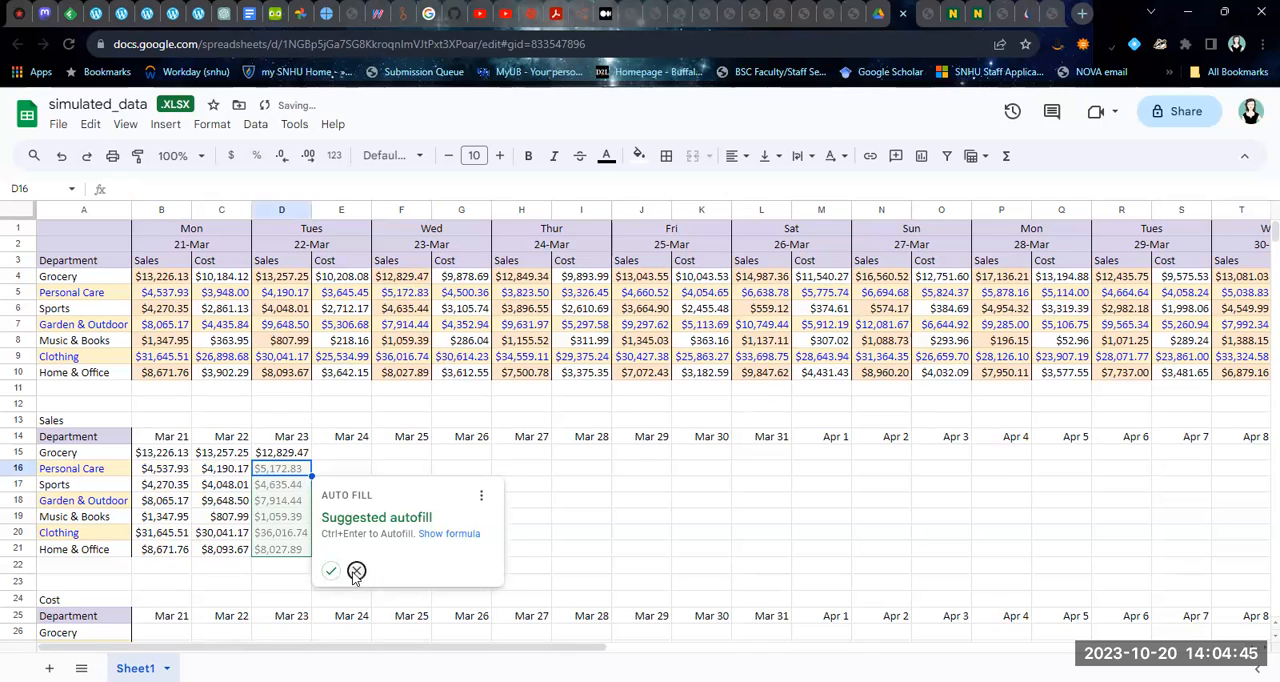
left_click(356, 570)
left_click(295, 453)
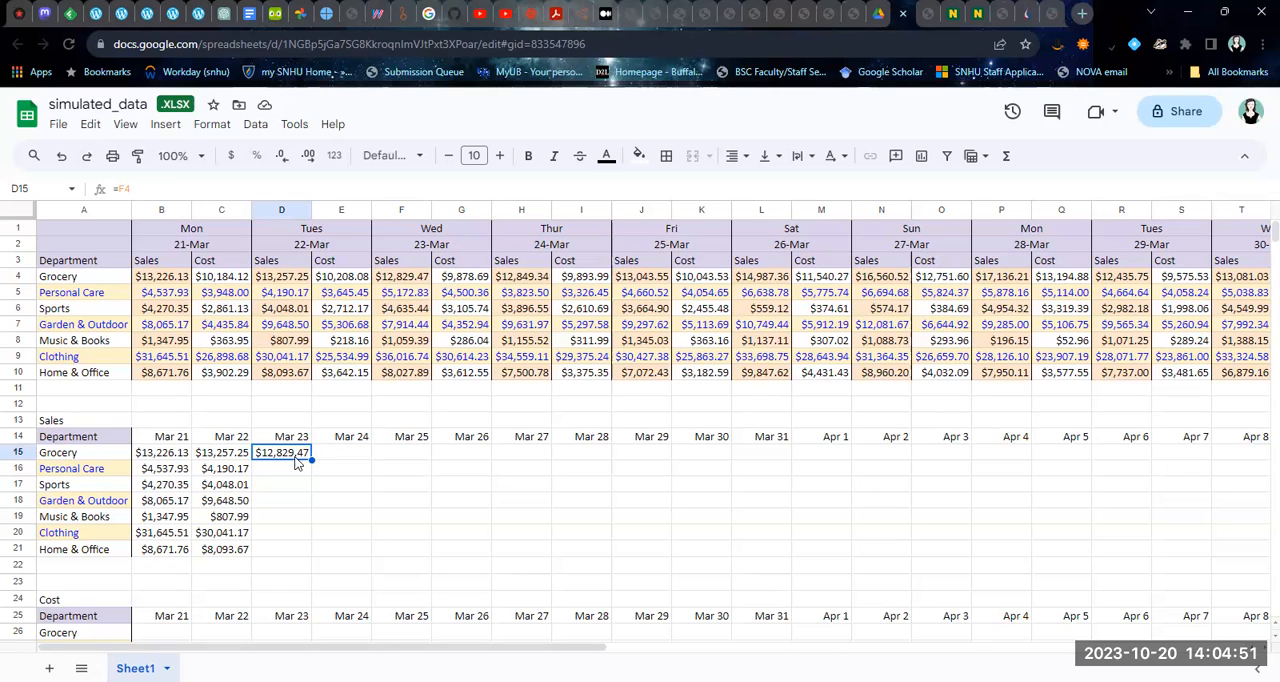
left_click_drag(311, 457, 310, 552)
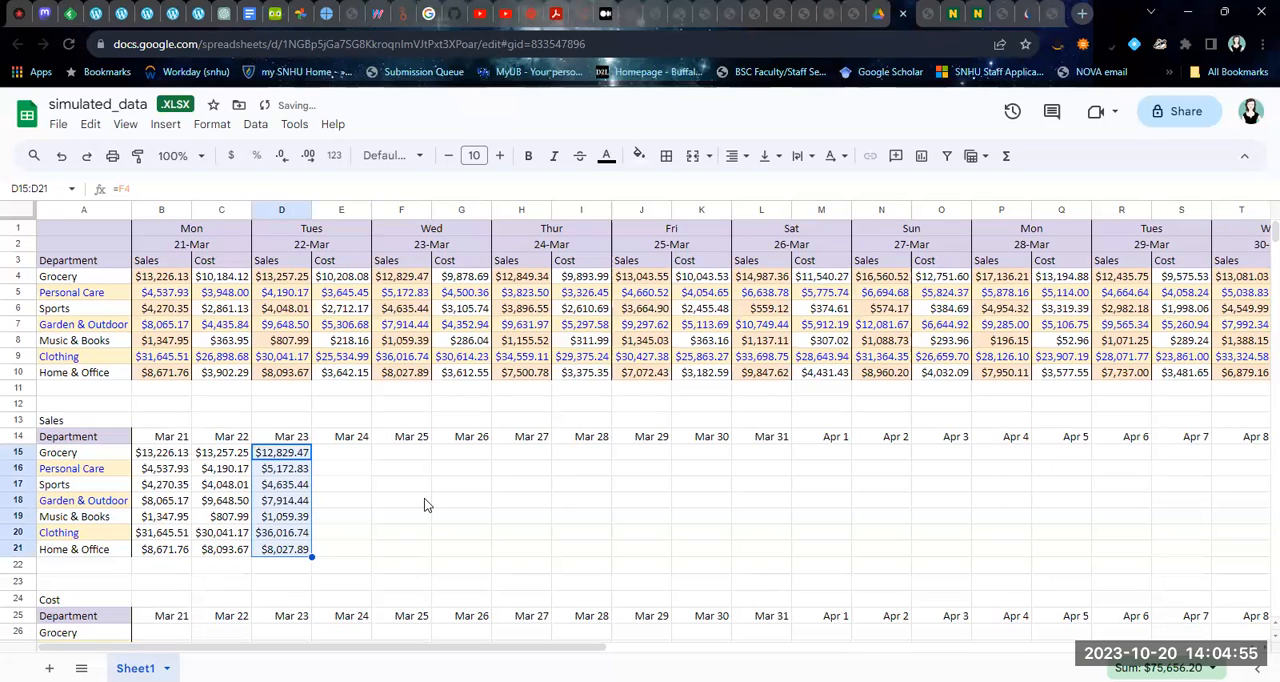
Reference the Mar 24 Grocery sales in E15 with =H4 and accept the suggested autofill through E21
left_click(341, 454)
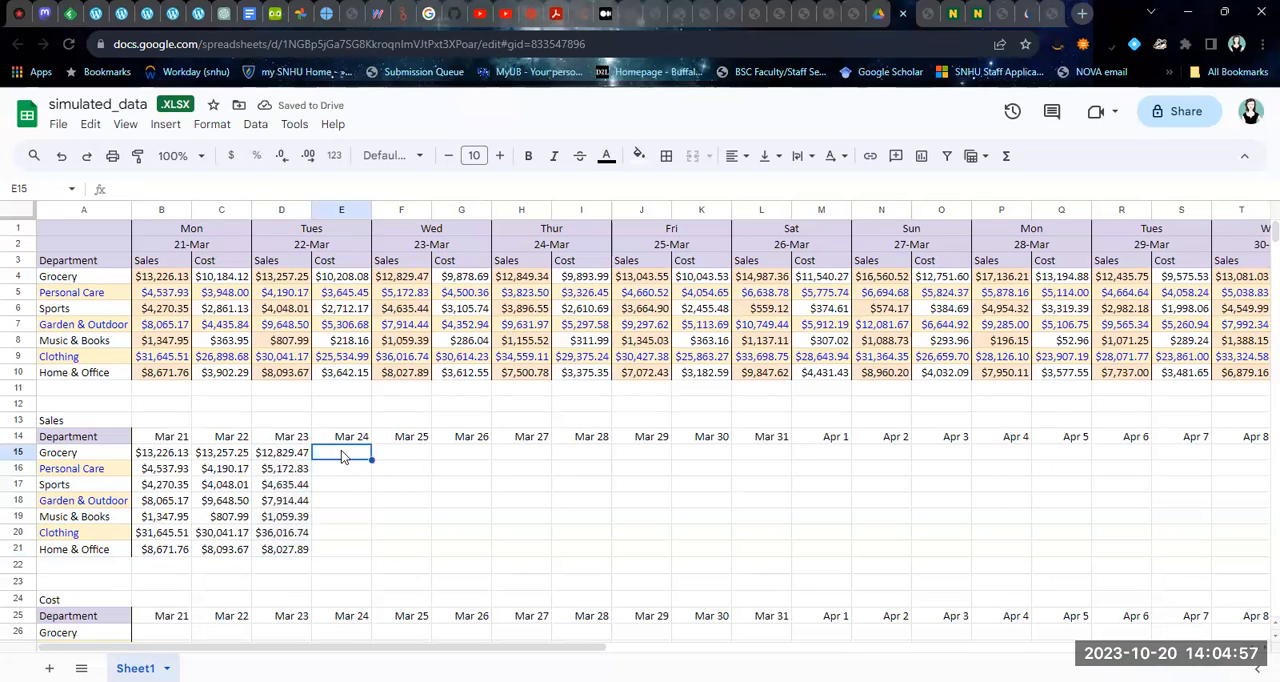
type("=")
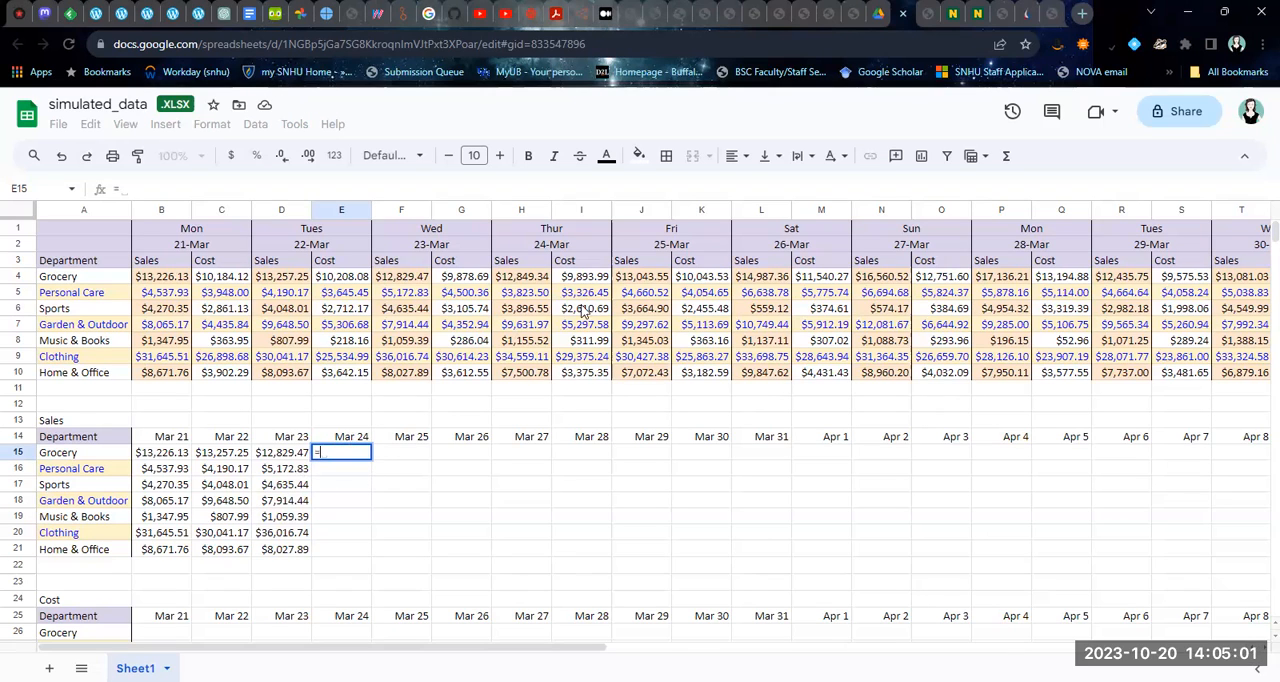
left_click(527, 284)
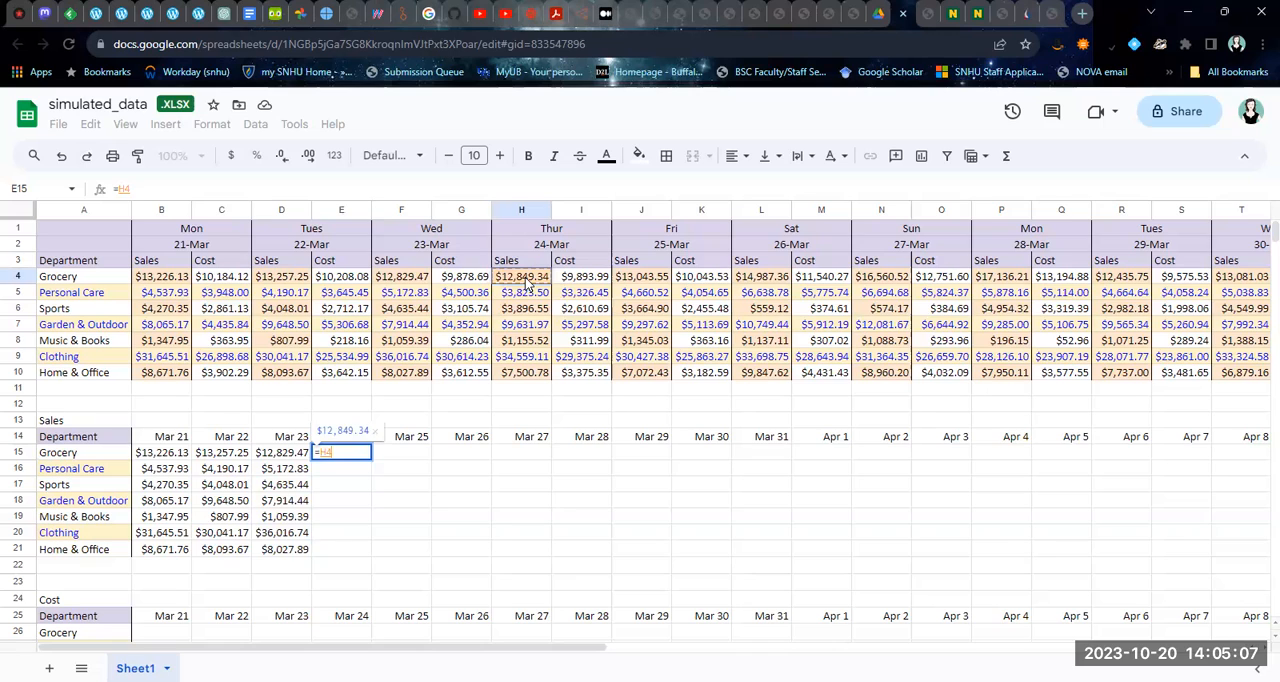
key("Return")
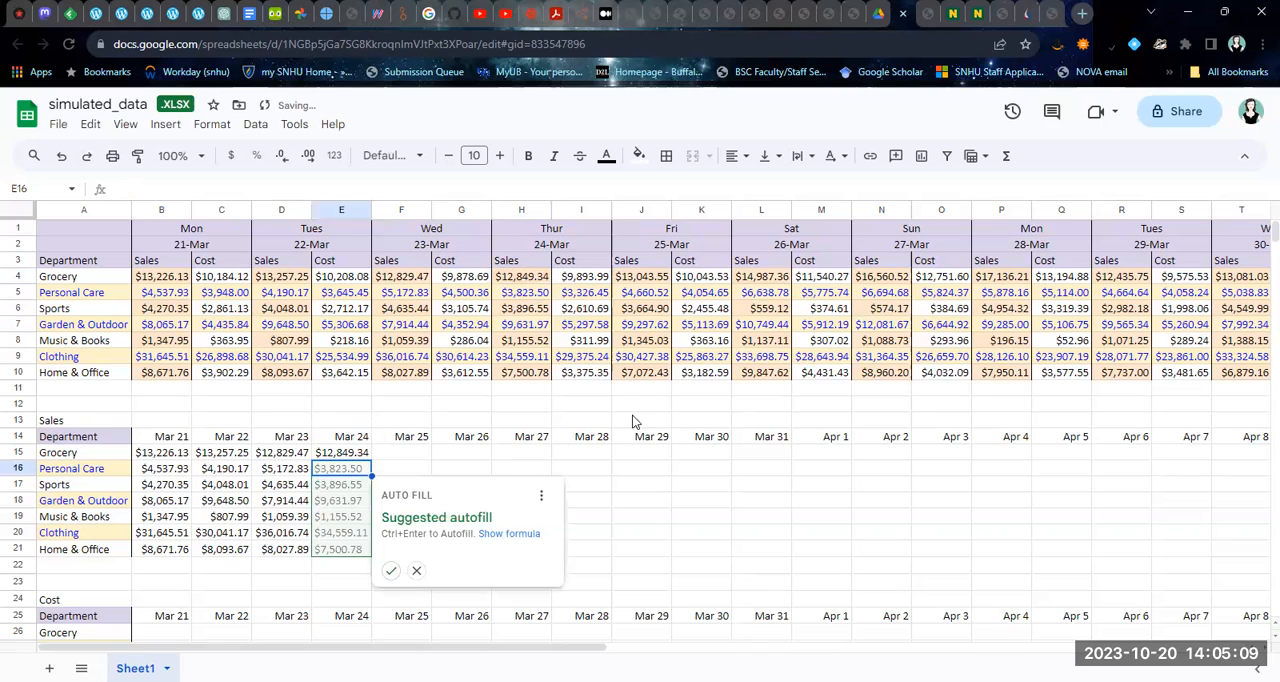
left_click(390, 570)
Fill the Mar 25 sales column by entering =J4 in F15 and accepting the suggested autofill through F21
left_click(392, 452)
type("=")
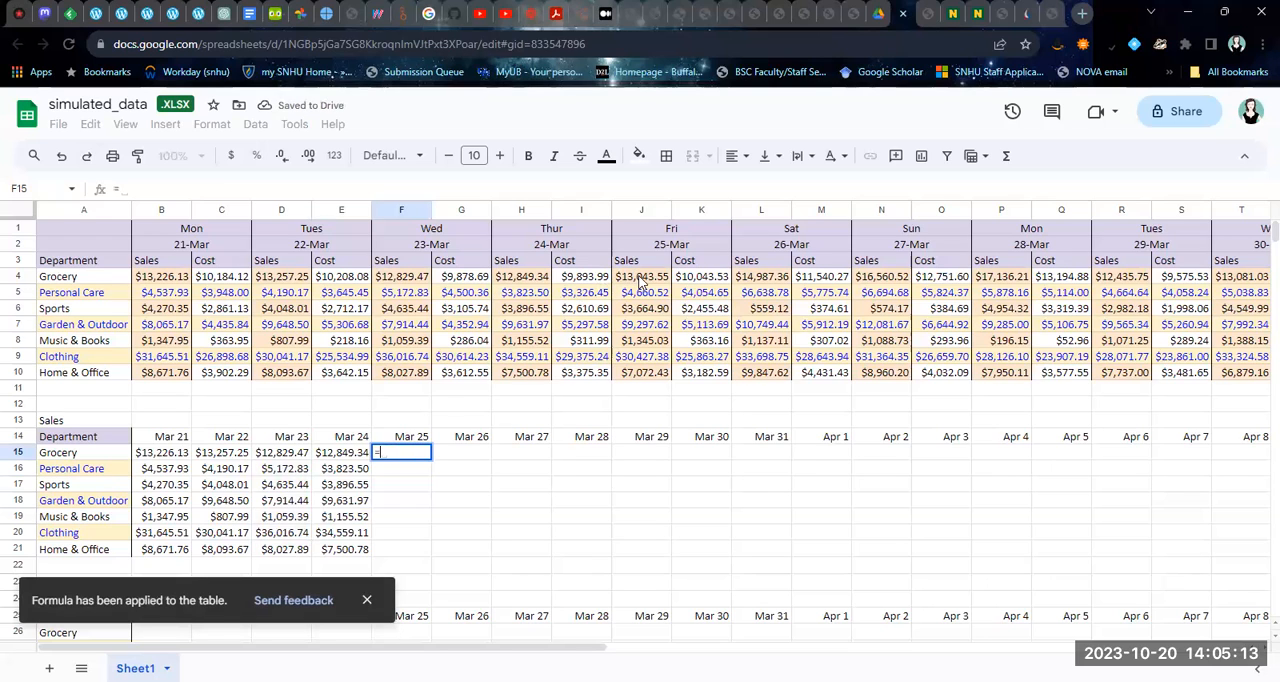
left_click(640, 280)
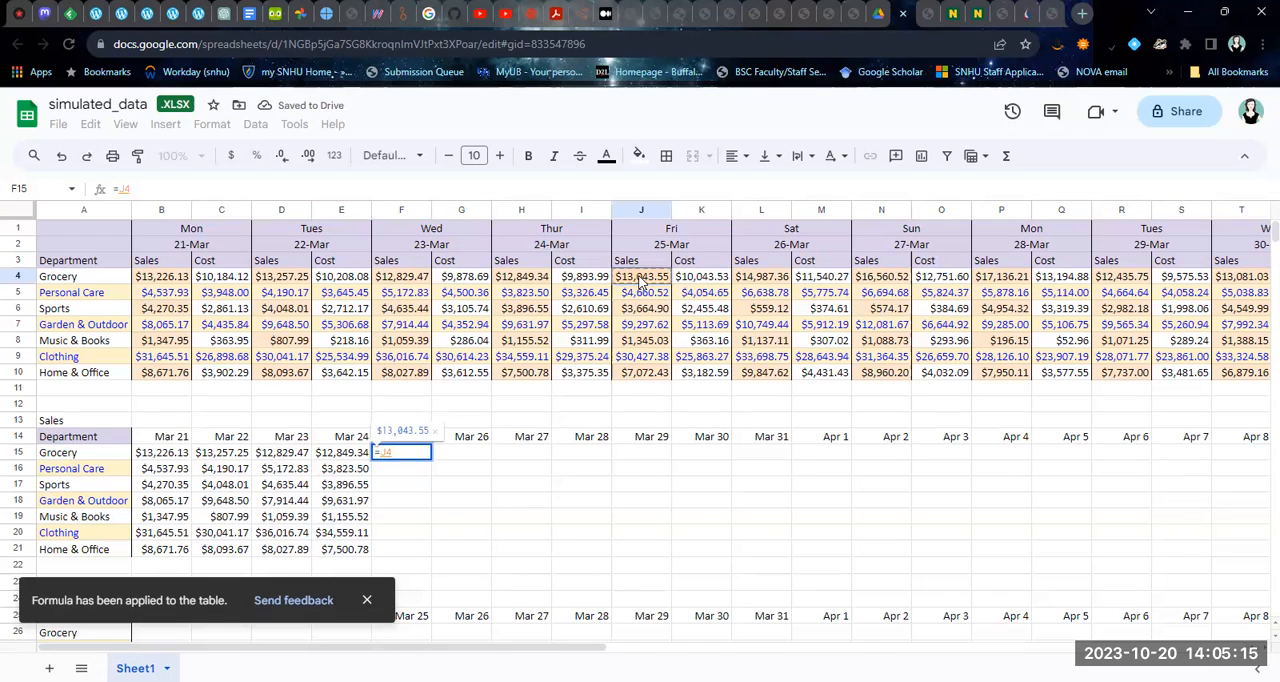
key("Return")
left_click(449, 571)
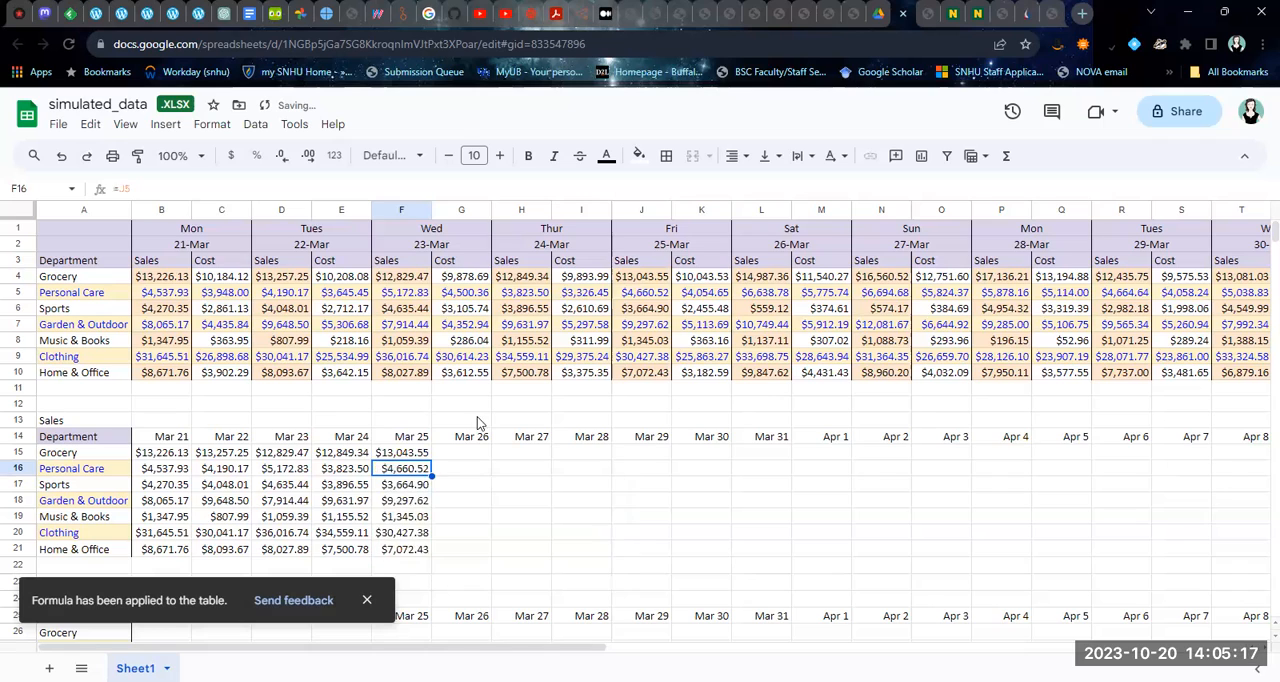
Fill the Mar 26 sales column by entering =L4 in G15 and accepting the suggested autofill through G21
left_click(470, 455)
type("=")
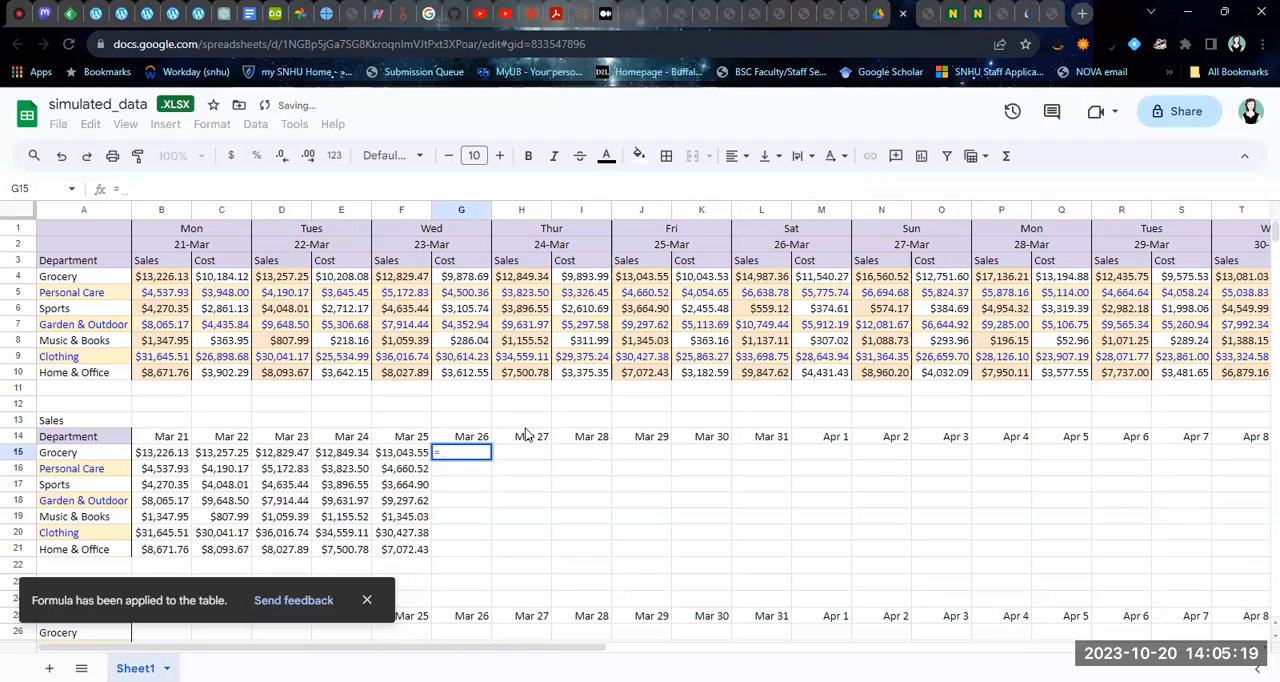
left_click(744, 280)
key("Return")
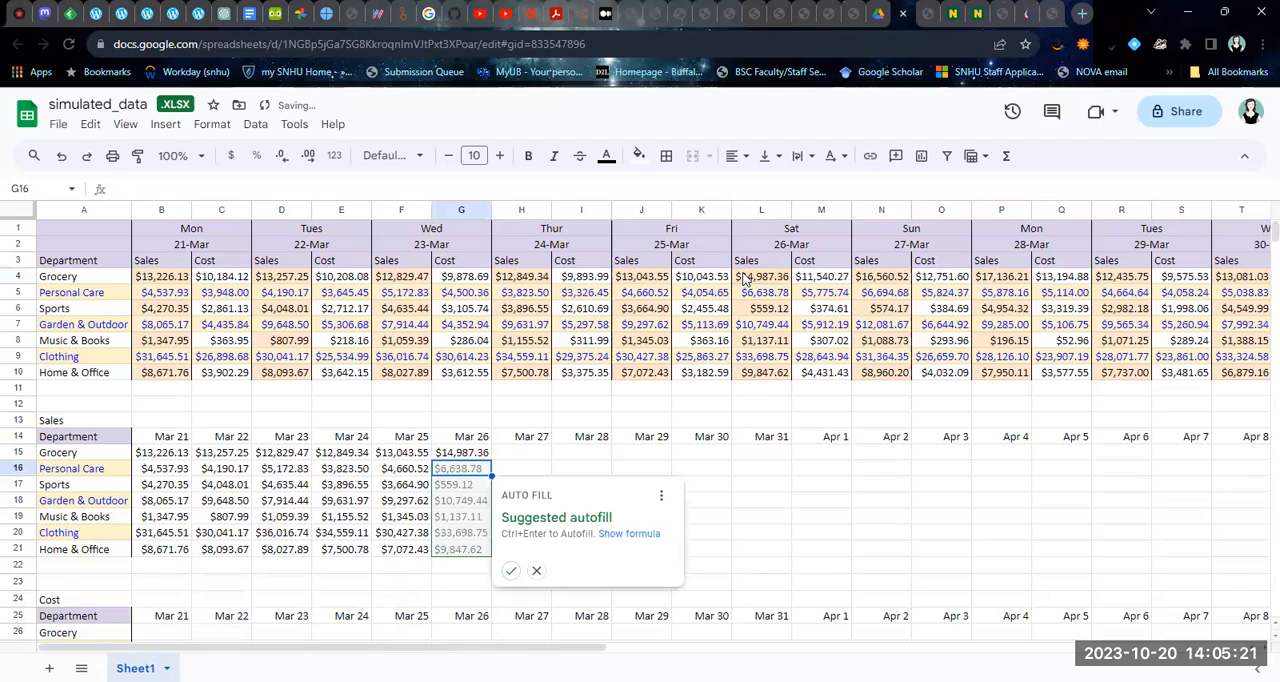
left_click(510, 570)
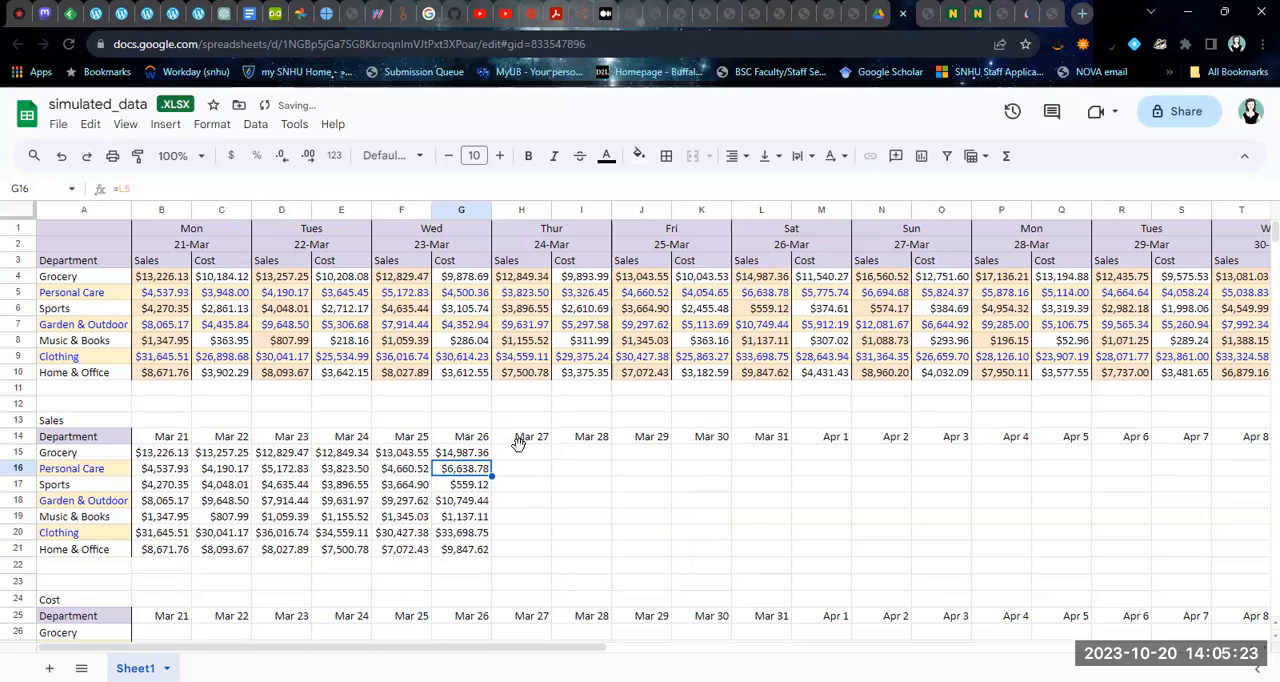
Fill the Mar 27 sales column by entering =N4 in H15 and accepting the suggested autofill through H21
left_click(520, 450)
type("=")
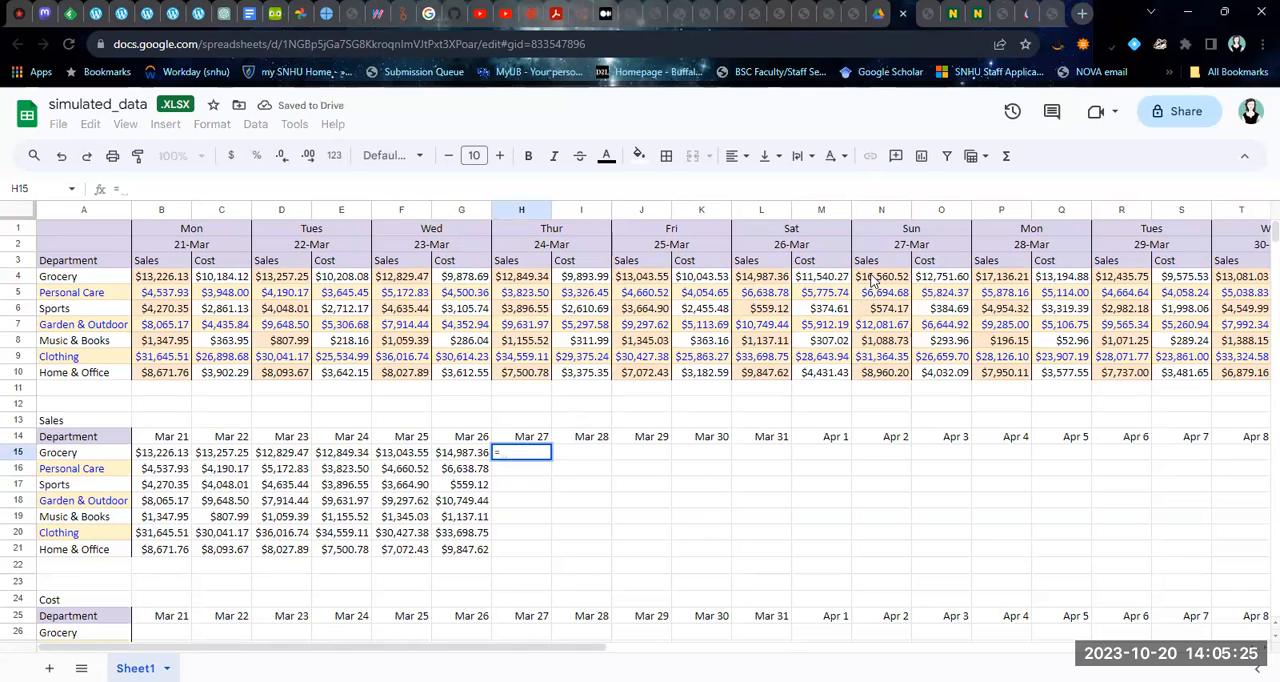
left_click(870, 278)
key("Return")
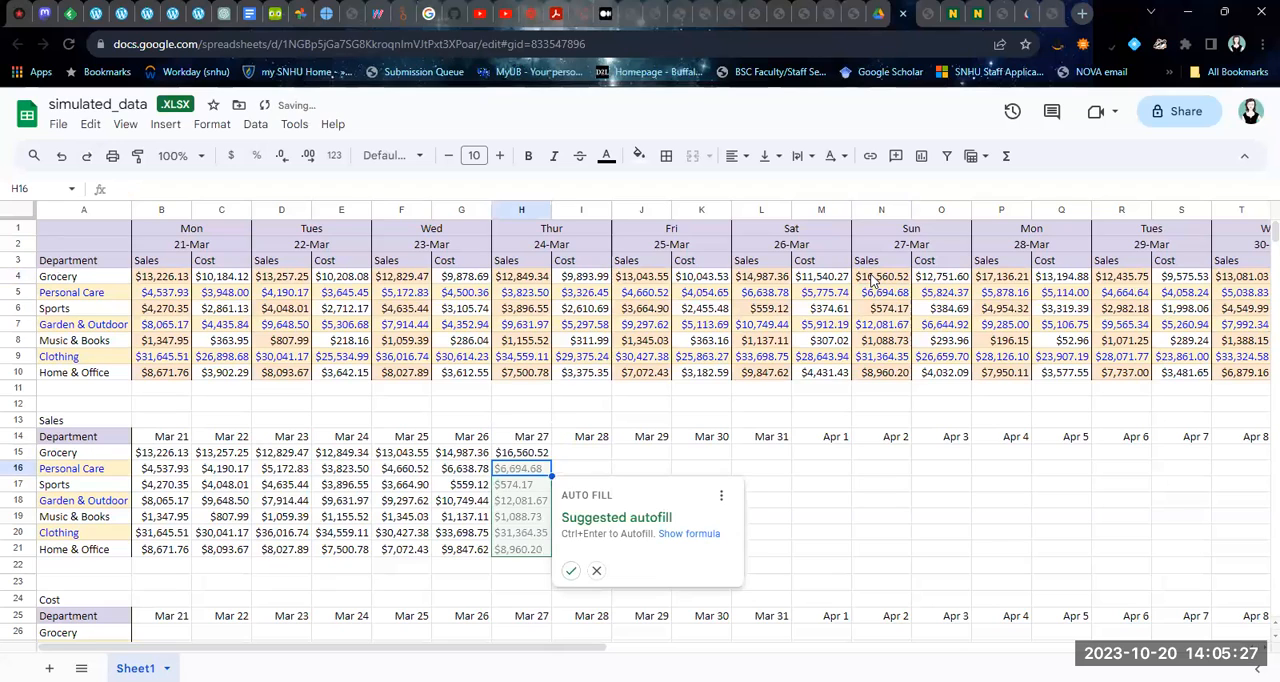
left_click(569, 571)
Fill the Mar 28 sales column by entering =P4 in I15 and accepting the suggested autofill through I21
left_click(591, 453)
type("=")
left_click(1005, 280)
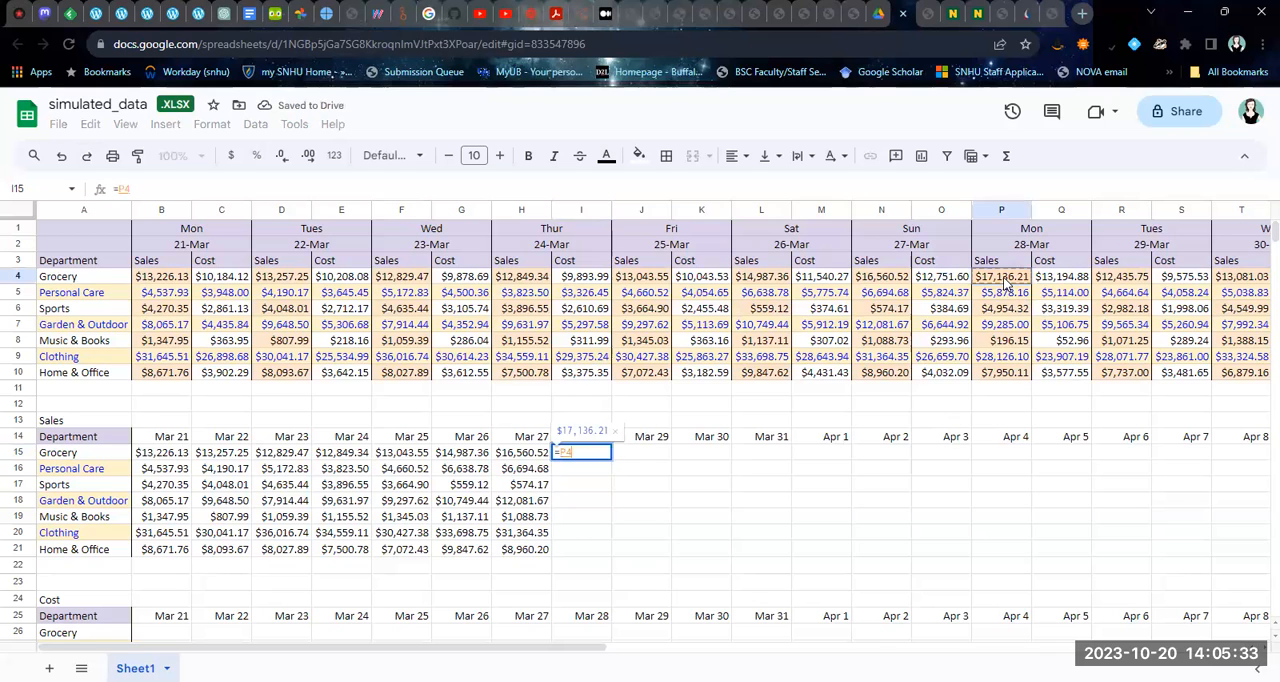
key("Return")
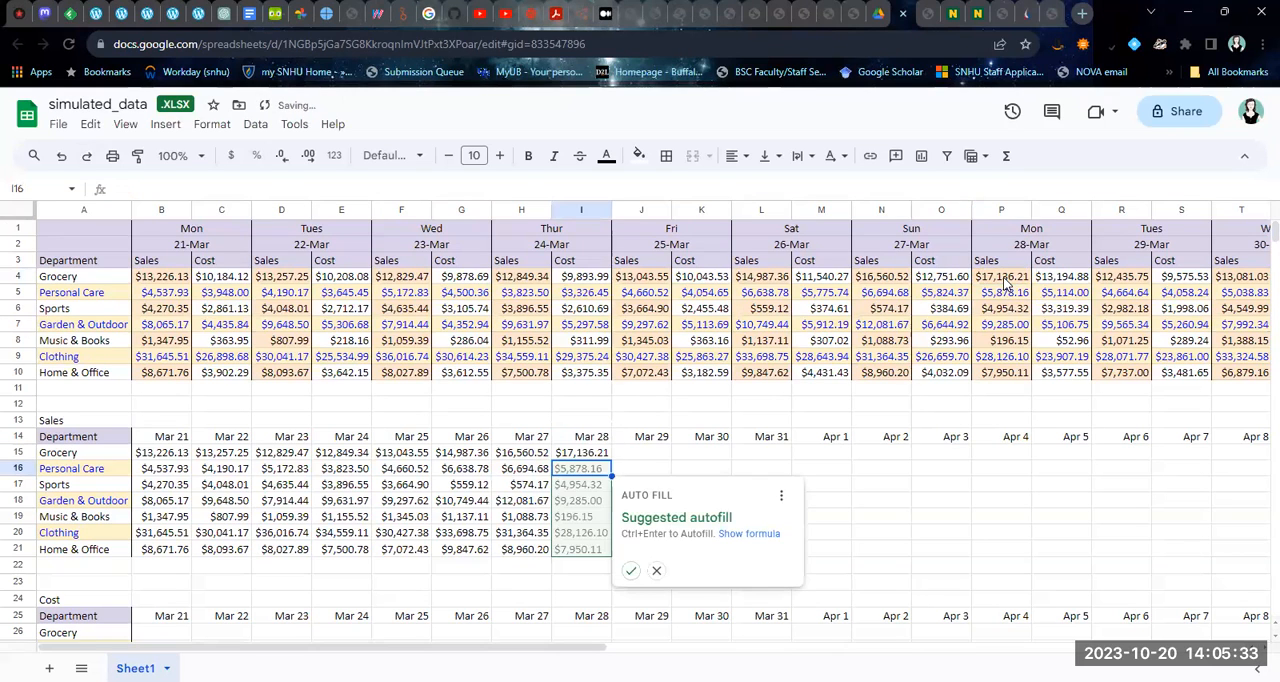
left_click(630, 570)
Reference the Mar 29 Grocery sales in J15 with =R4 and accept the suggested autofill through J21
left_click(634, 455)
type("=")
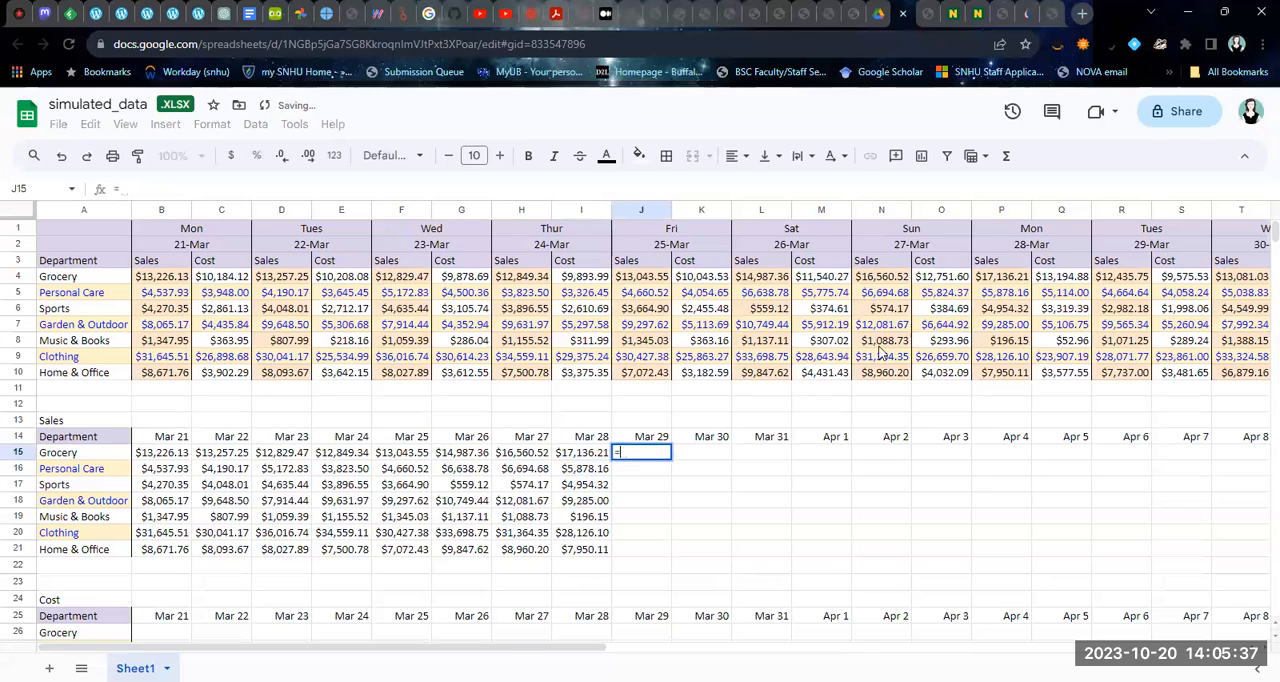
left_click(1129, 276)
key("Return")
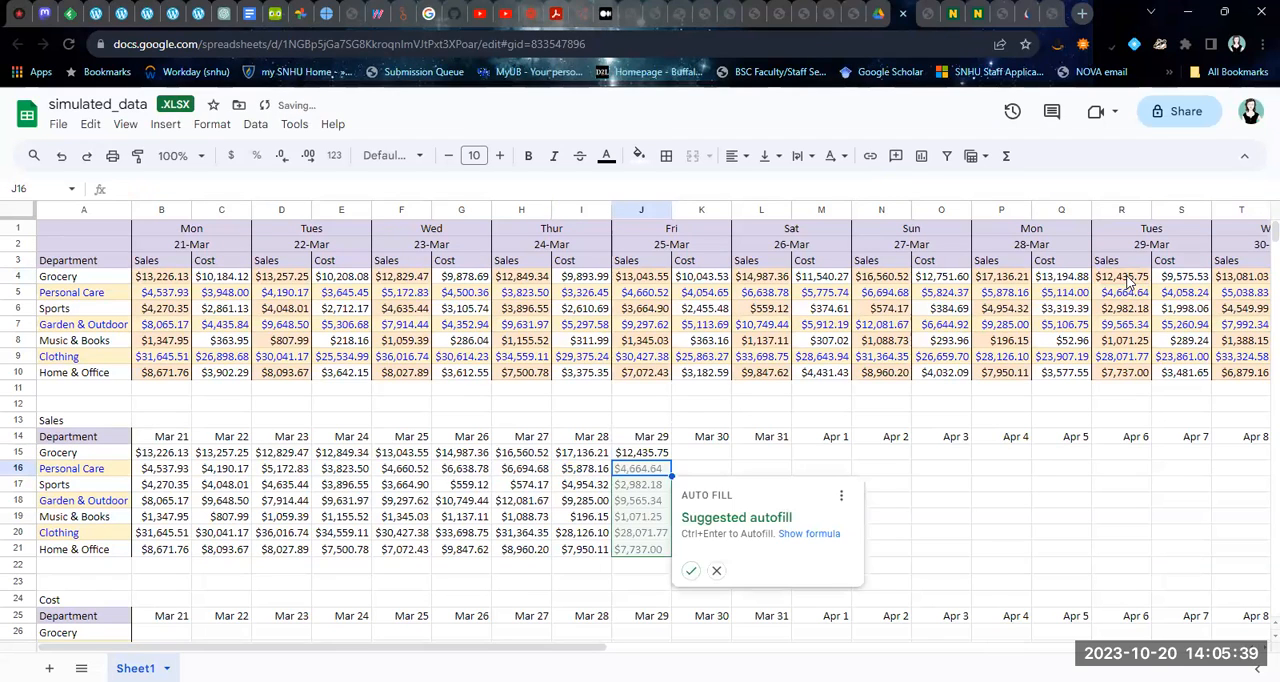
left_click(691, 570)
Enter =T4 in K15 for the Mar 30 sales and accept the suggested autofill down to K21
left_click(688, 455)
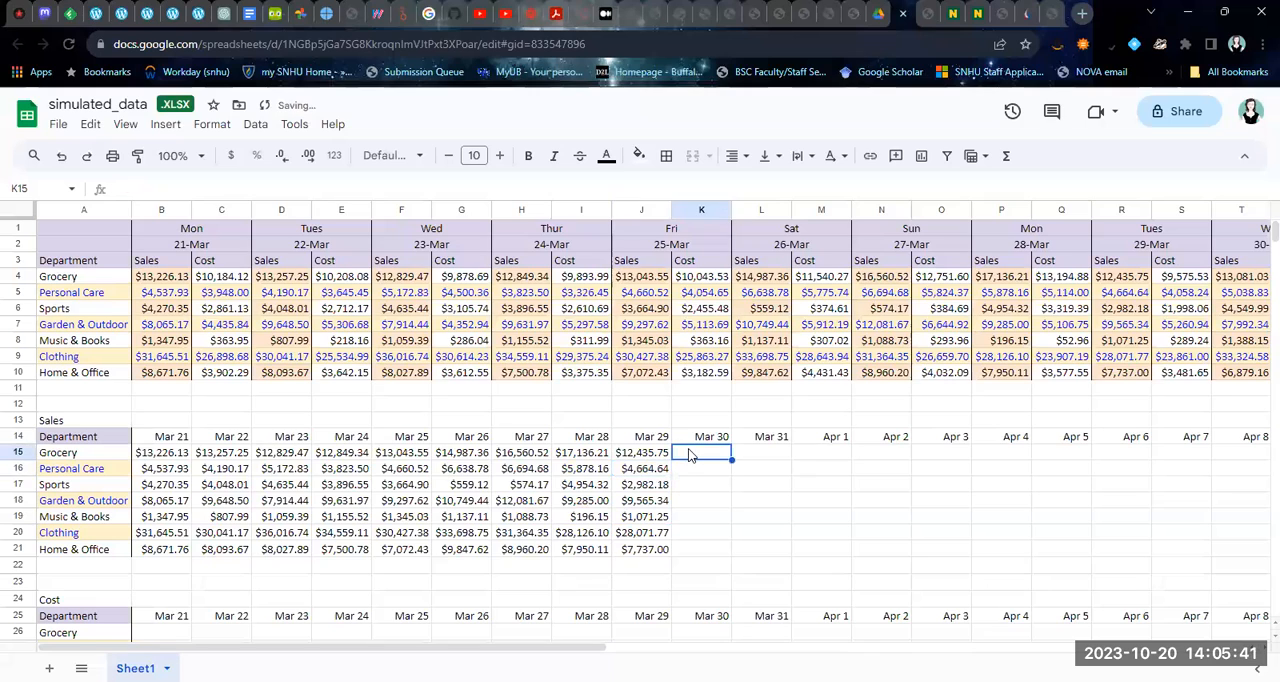
type("=")
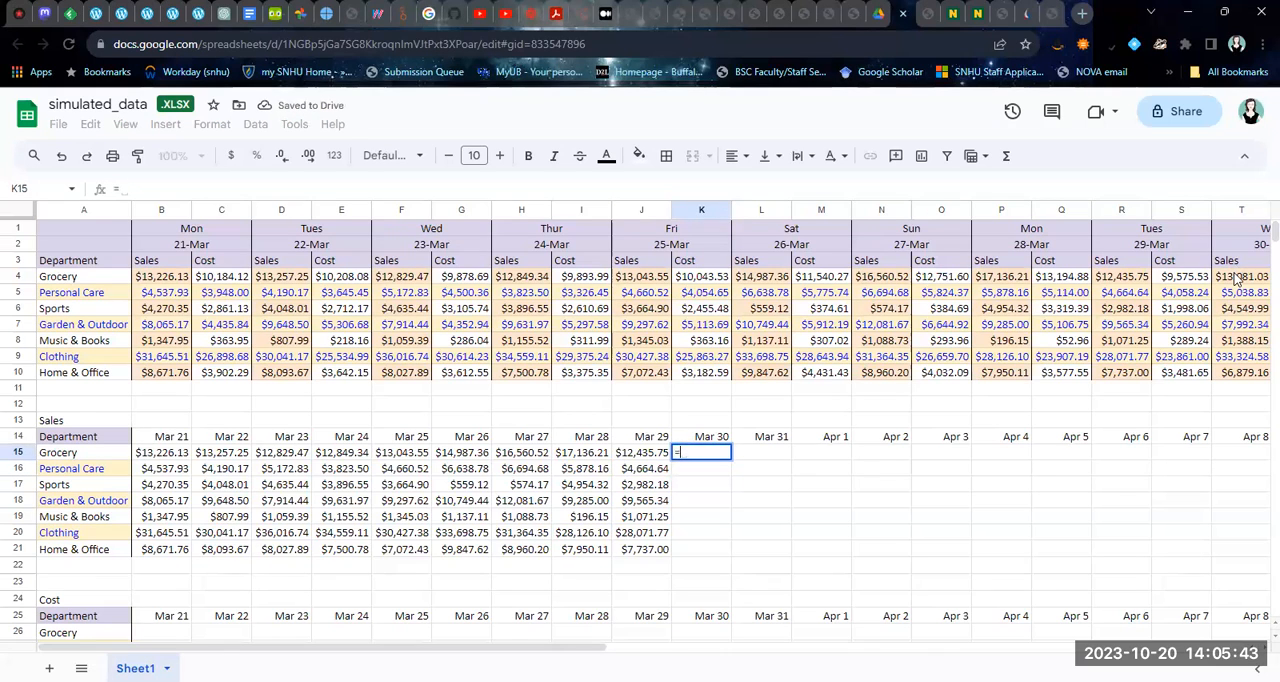
left_click(1236, 278)
key("Return")
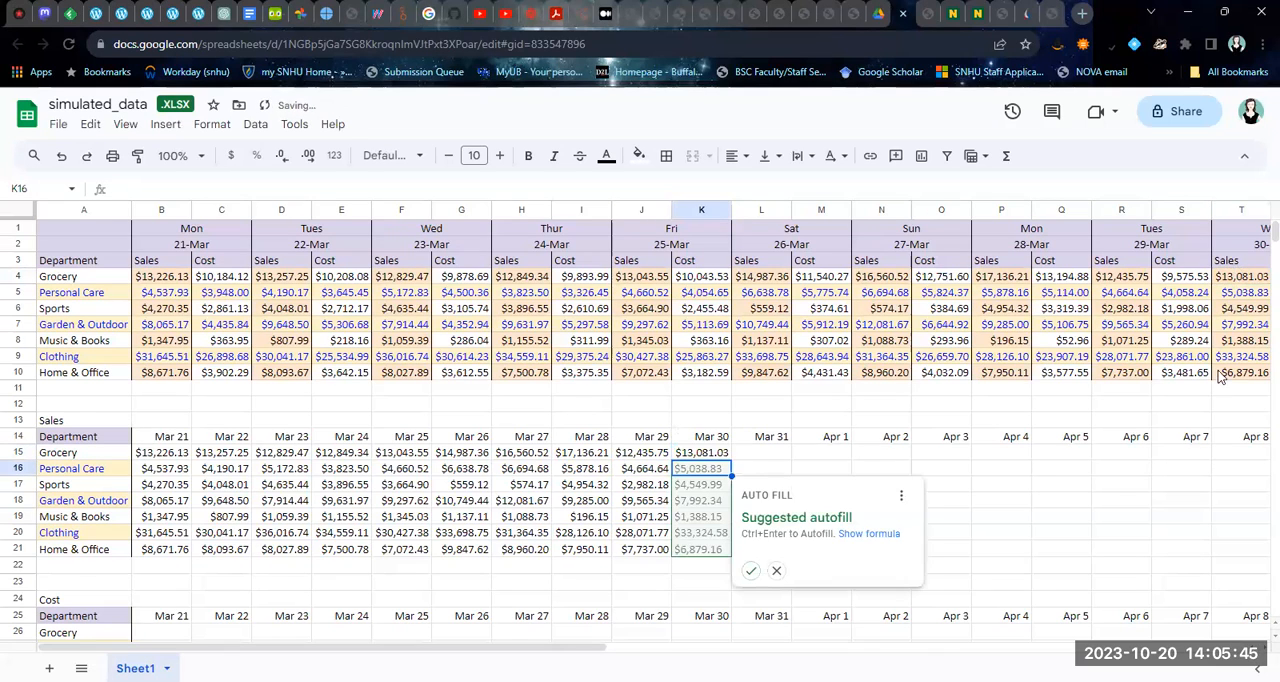
left_click(750, 570)
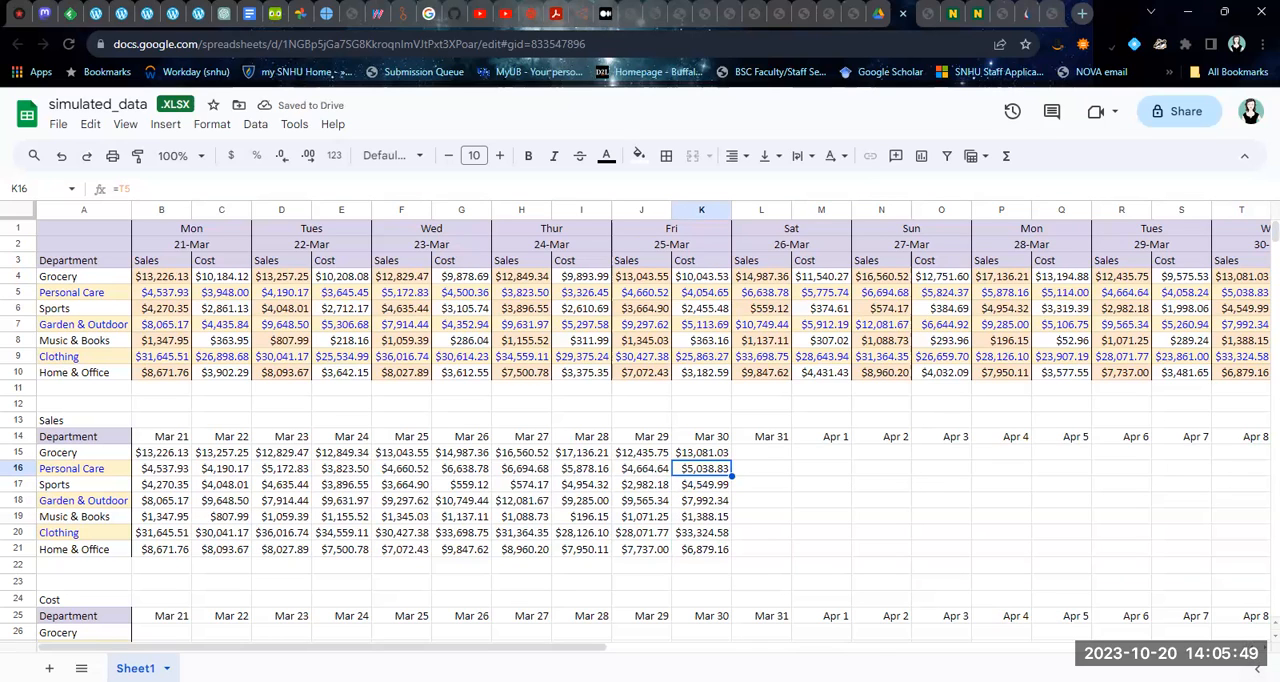
Fill the Mar 31 sales column by entering =V4 in L15 and accepting the suggested autofill through L21
scroll(1259, 664, "right", 2)
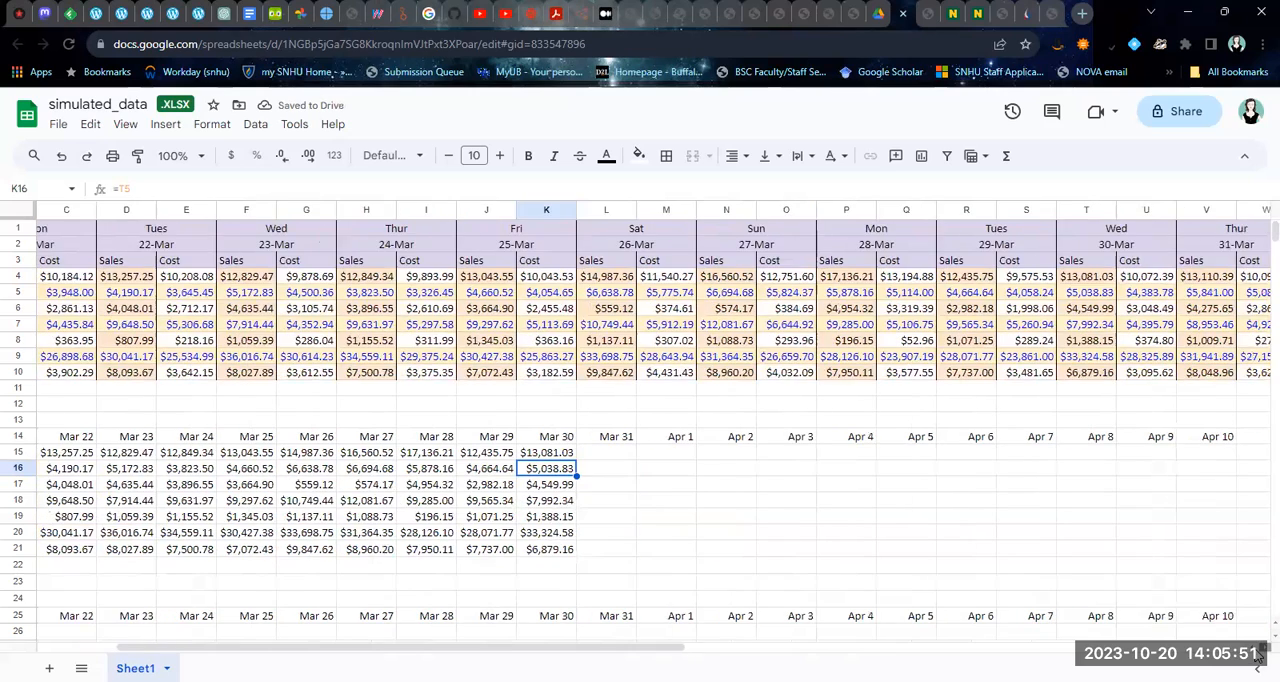
scroll(1259, 664, "right", 1)
left_click(546, 455)
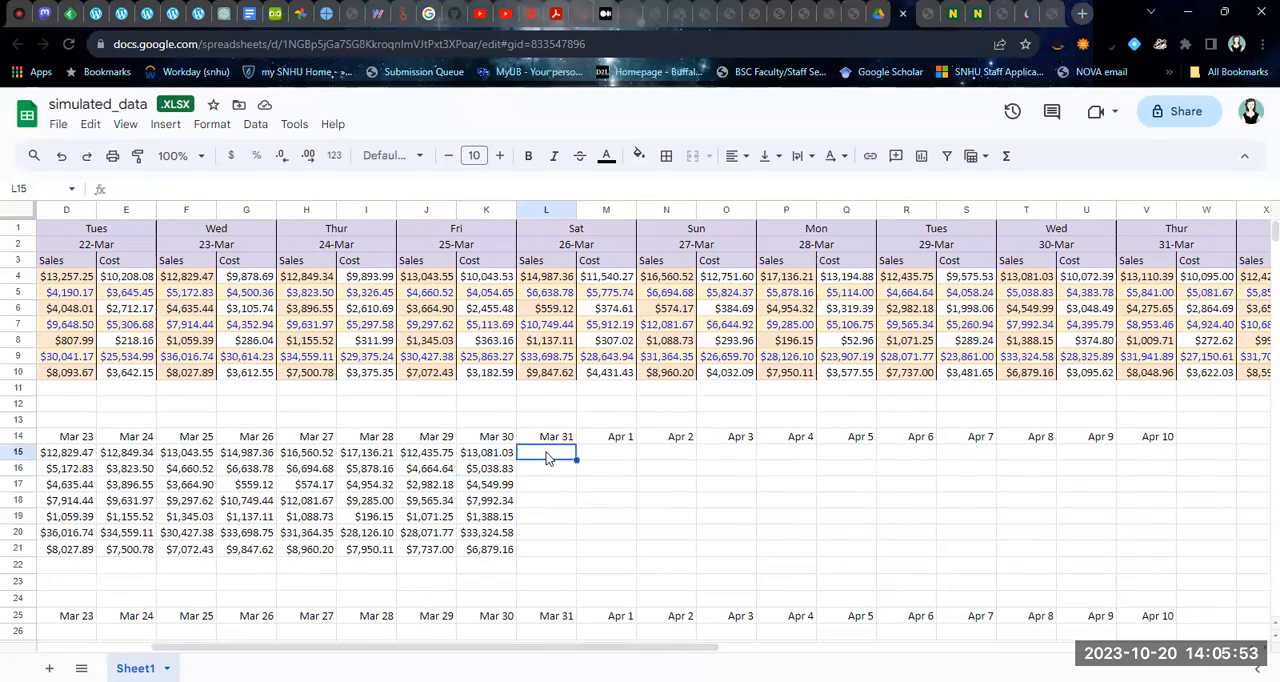
type("=")
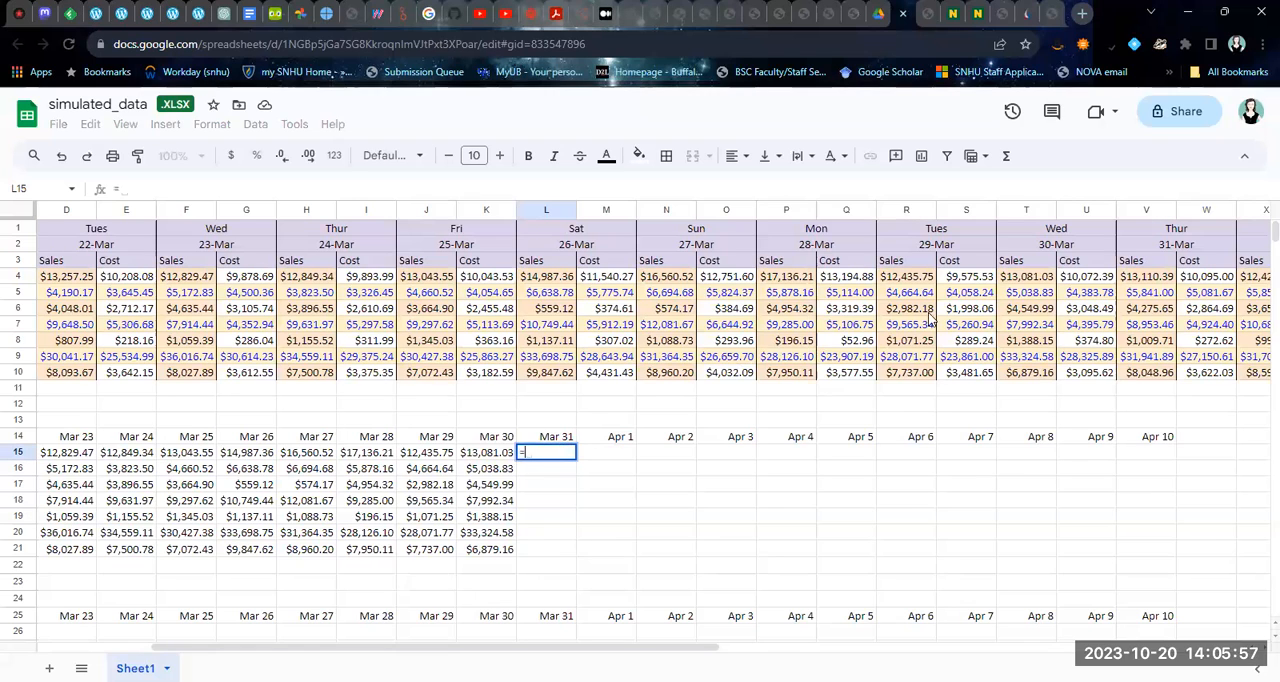
left_click(1133, 281)
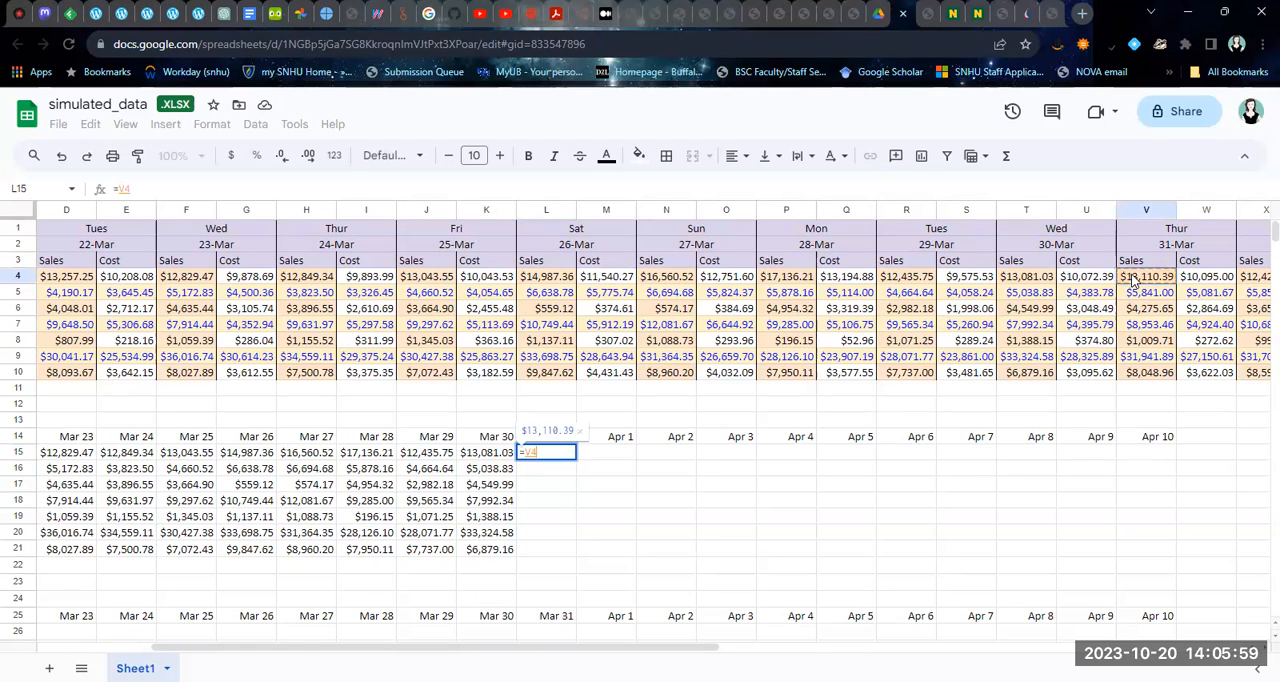
key("Return")
left_click(598, 573)
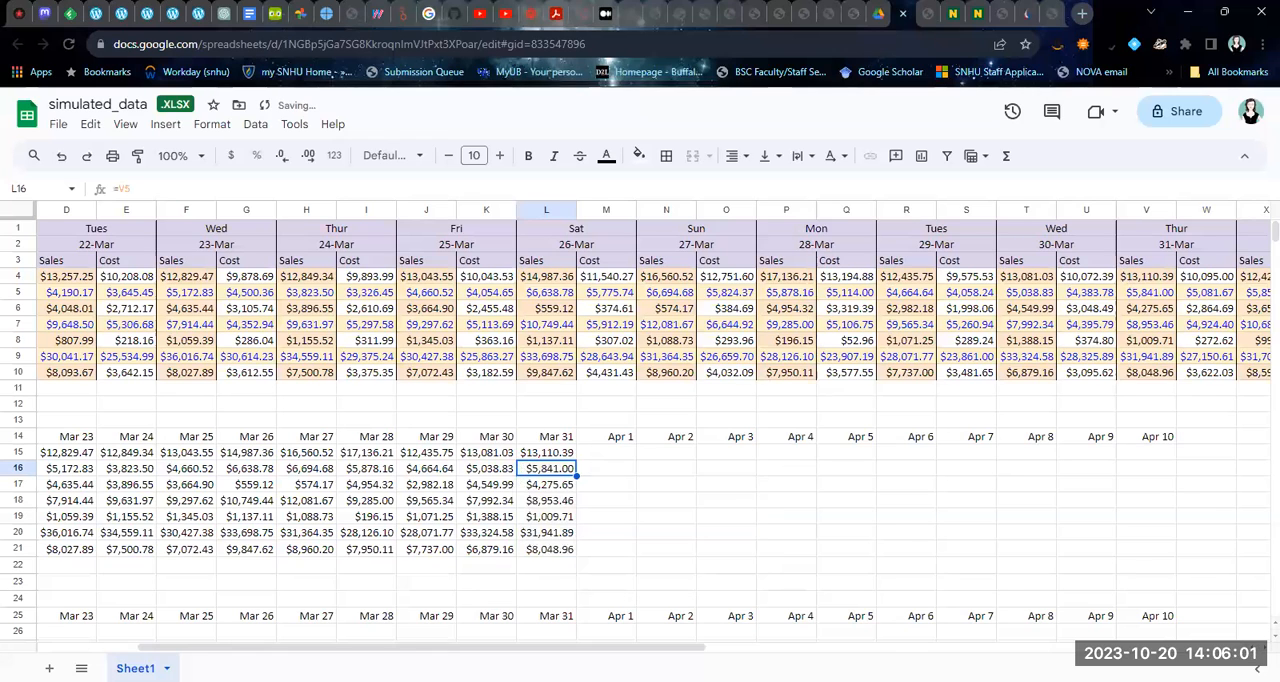
Reference the Apr 1 Grocery sales in M15 with =X4 and accept the suggested autofill through M21
left_click_drag(675, 655, 790, 652)
left_click(372, 454)
type("=")
left_click(1038, 282)
key("Return")
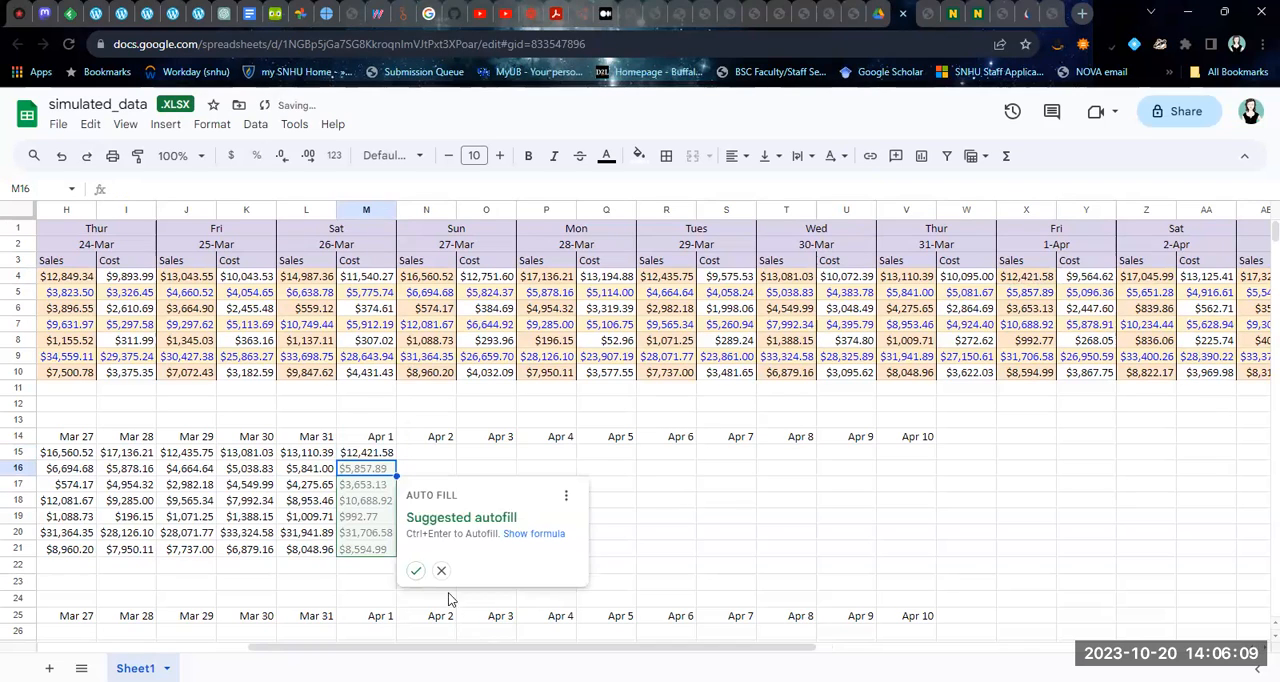
left_click(415, 570)
Fill the Apr 2 sales column by entering =Z4 in N15 and accepting the suggested autofill through N21
left_click(425, 455)
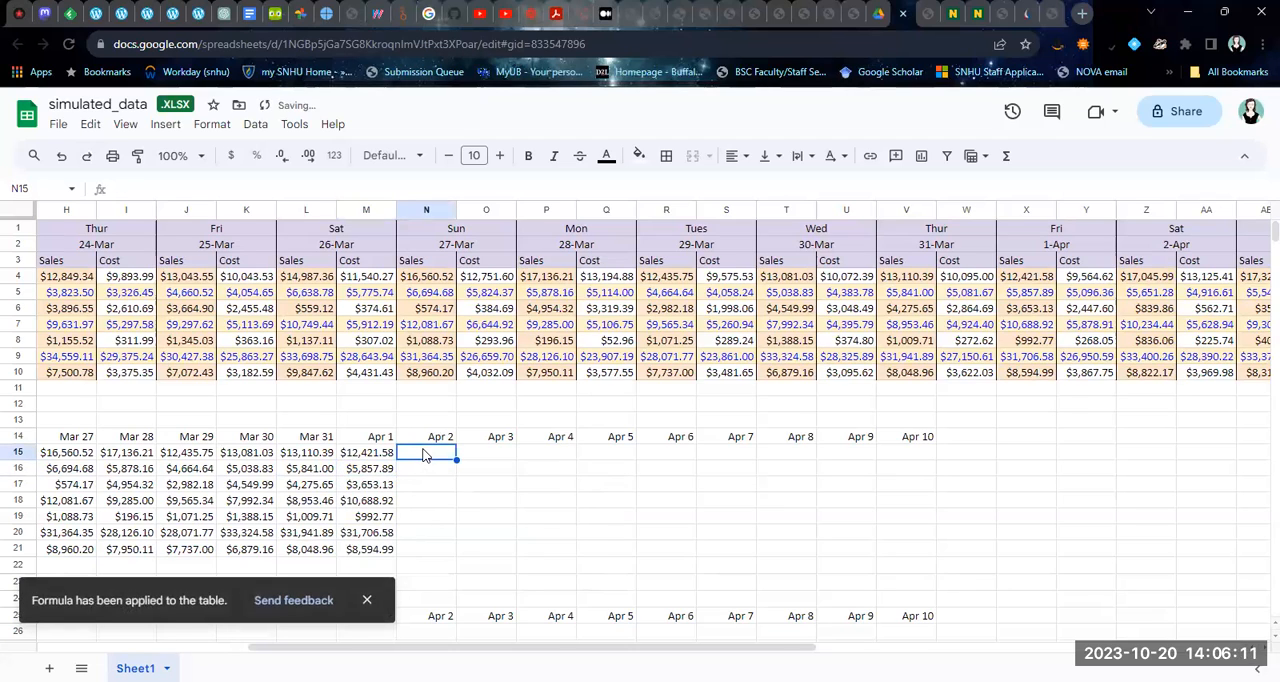
type("=")
left_click(1136, 280)
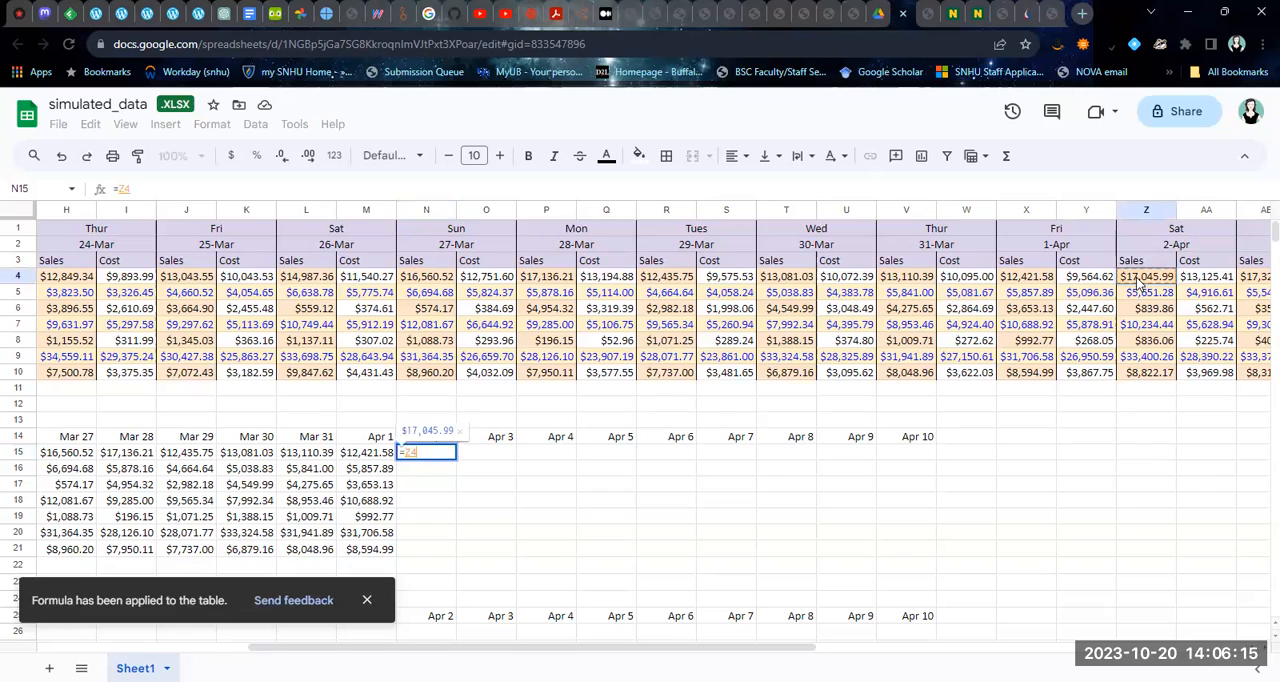
key("Return")
left_click(474, 571)
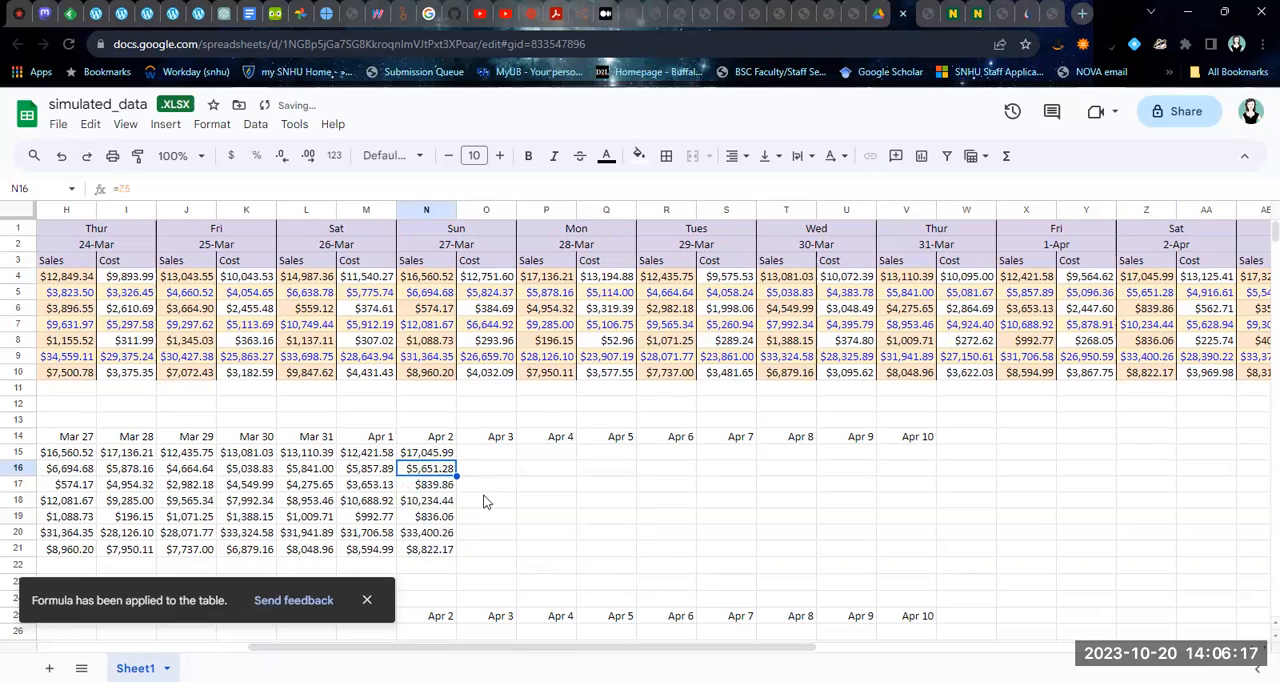
Enter =AB4 in O15 for the Apr 3 sales and accept the suggested autofill down to O21
left_click(493, 452)
type("=")
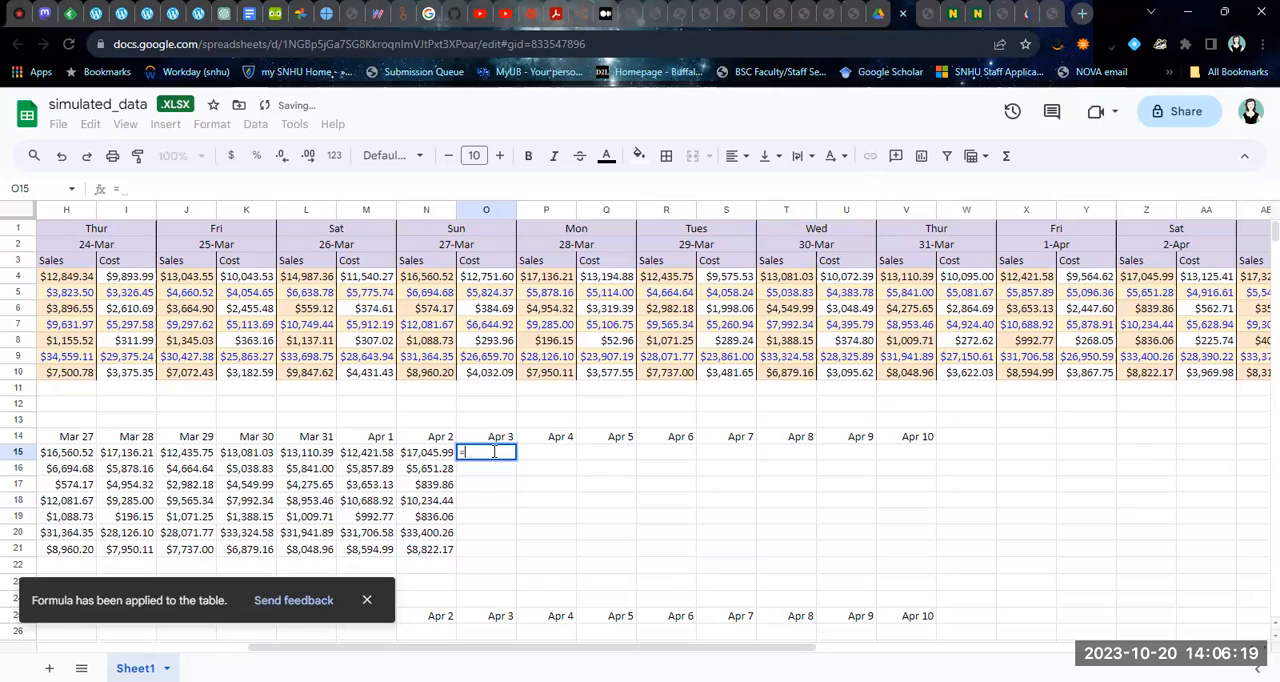
left_click(1257, 278)
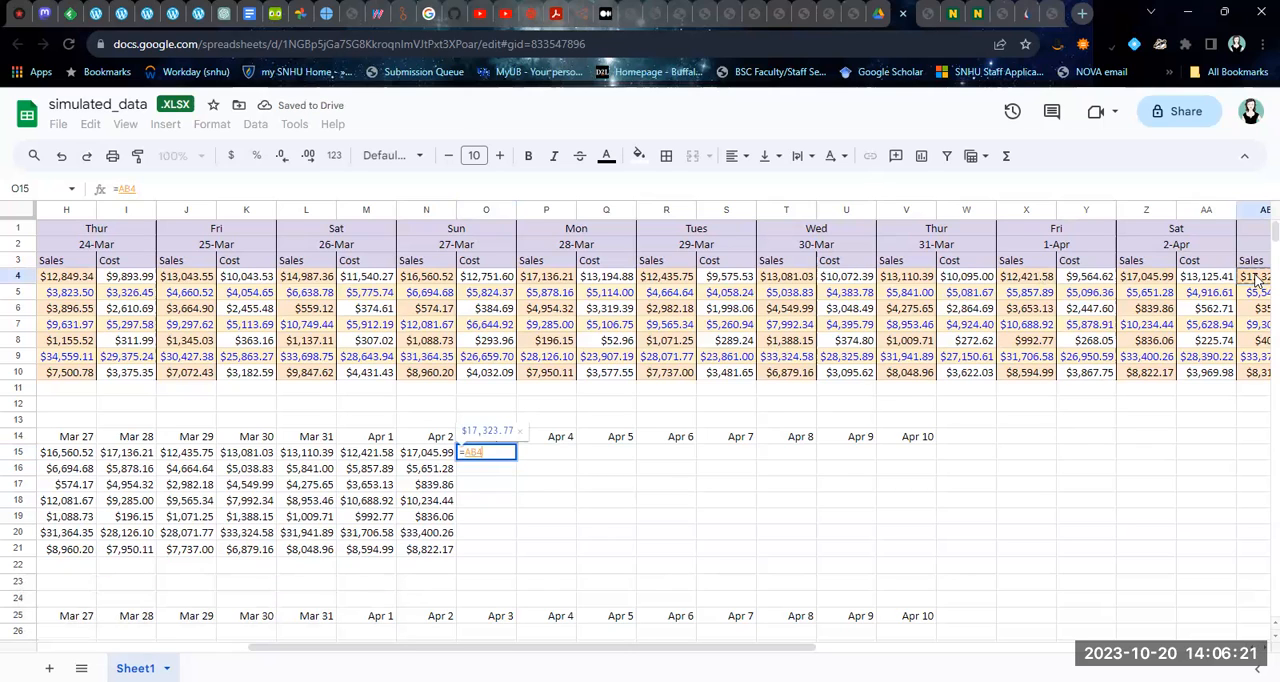
key("Return")
left_click(536, 571)
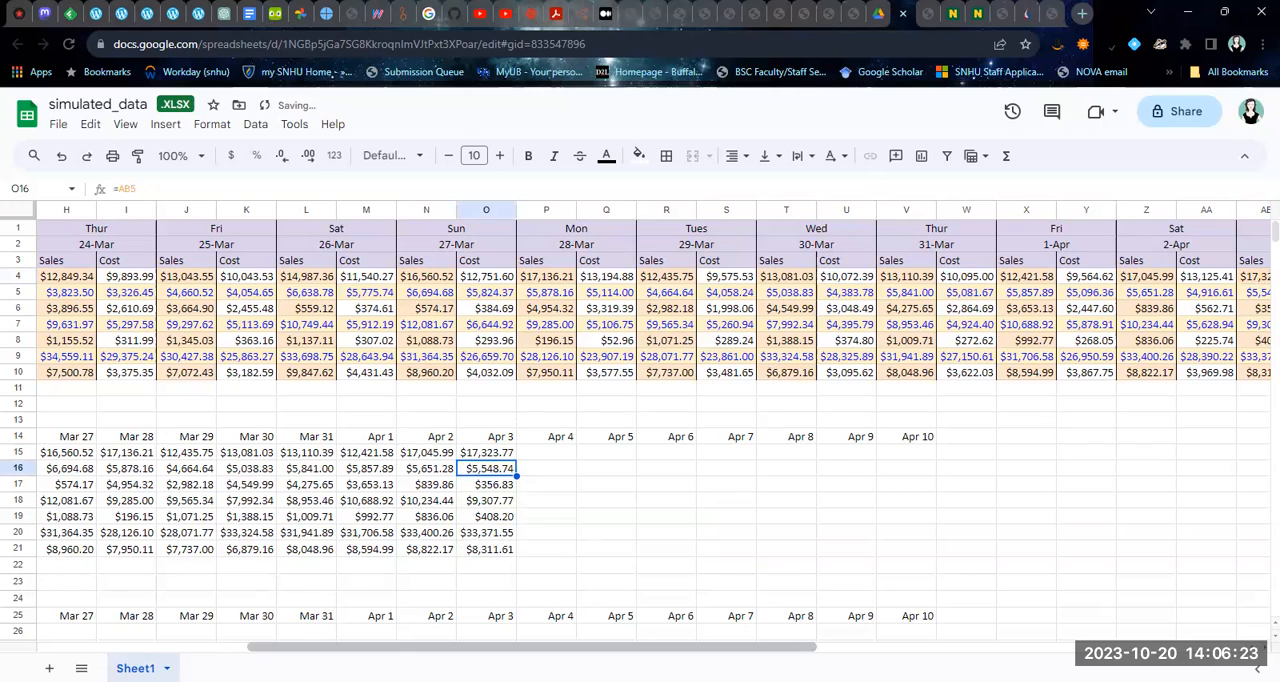
Fill the Apr 4 sales column by entering =AD4 in P15 and accepting the suggested autofill through P21
left_click_drag(554, 649, 756, 655)
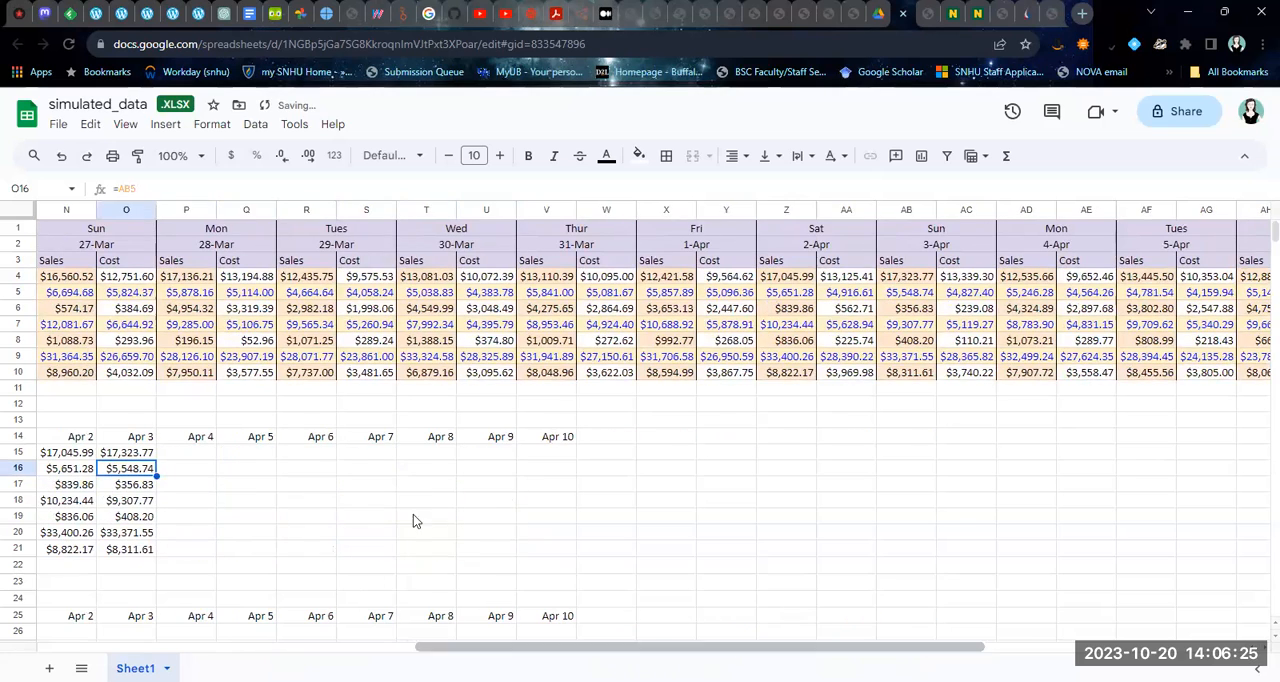
left_click(203, 452)
type("=")
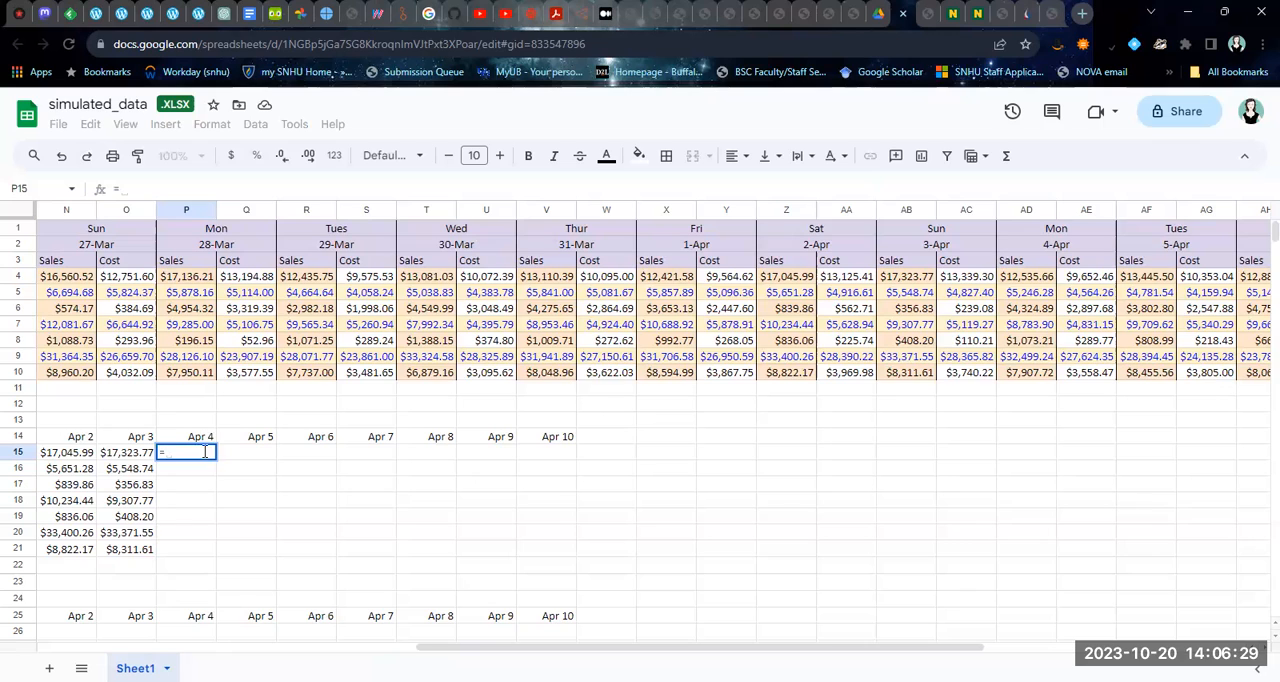
left_click(1040, 287)
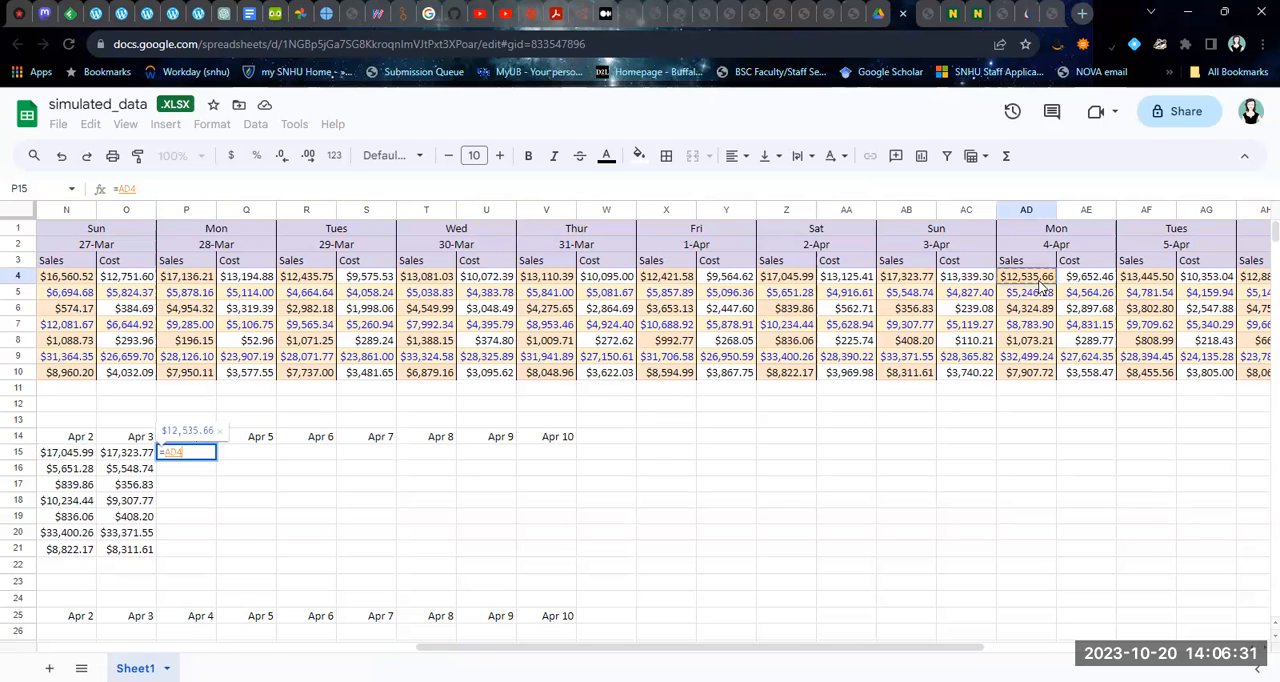
key("Return")
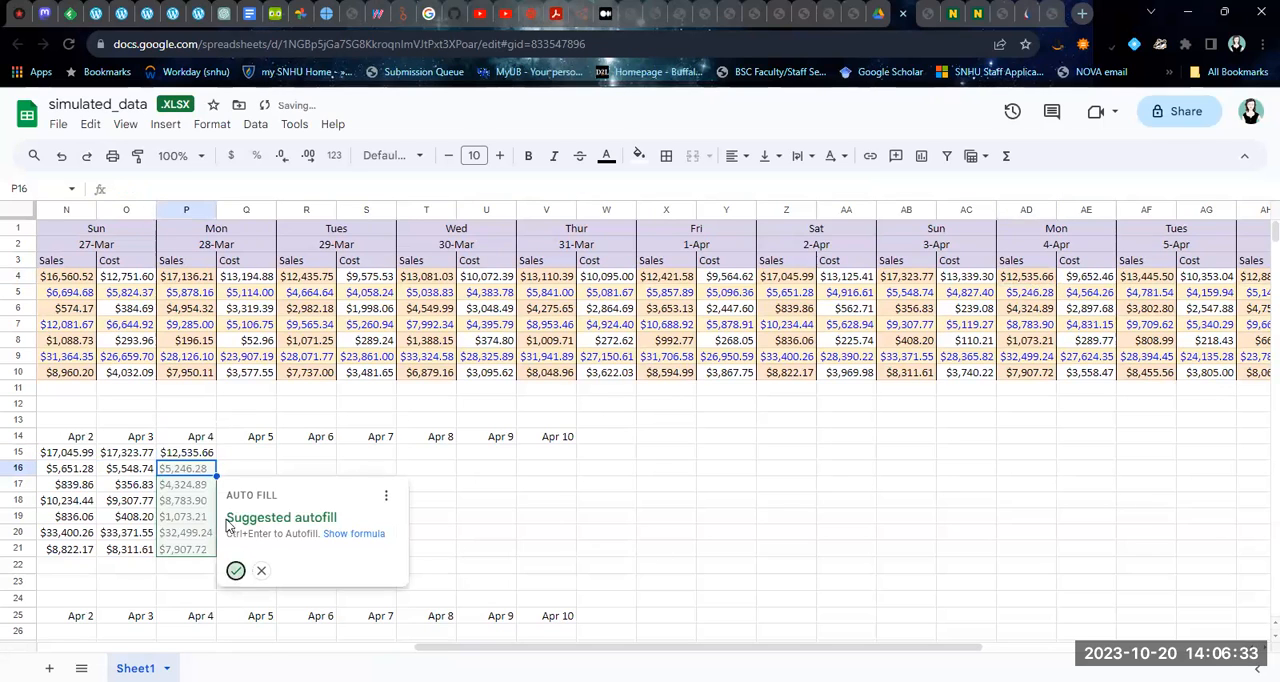
left_click(234, 570)
Reference the Apr 5 Grocery sales in Q15 with =AF4 and accept the suggested autofill through Q21
left_click(246, 455)
type("=")
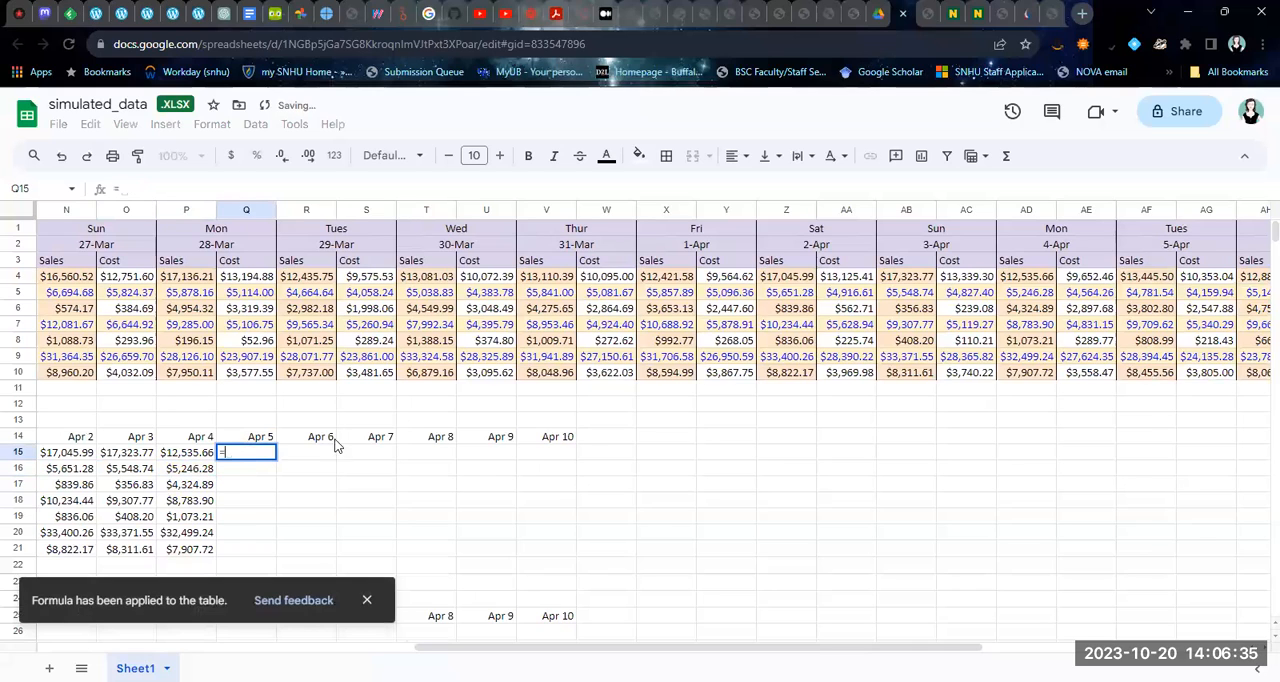
left_click(1146, 283)
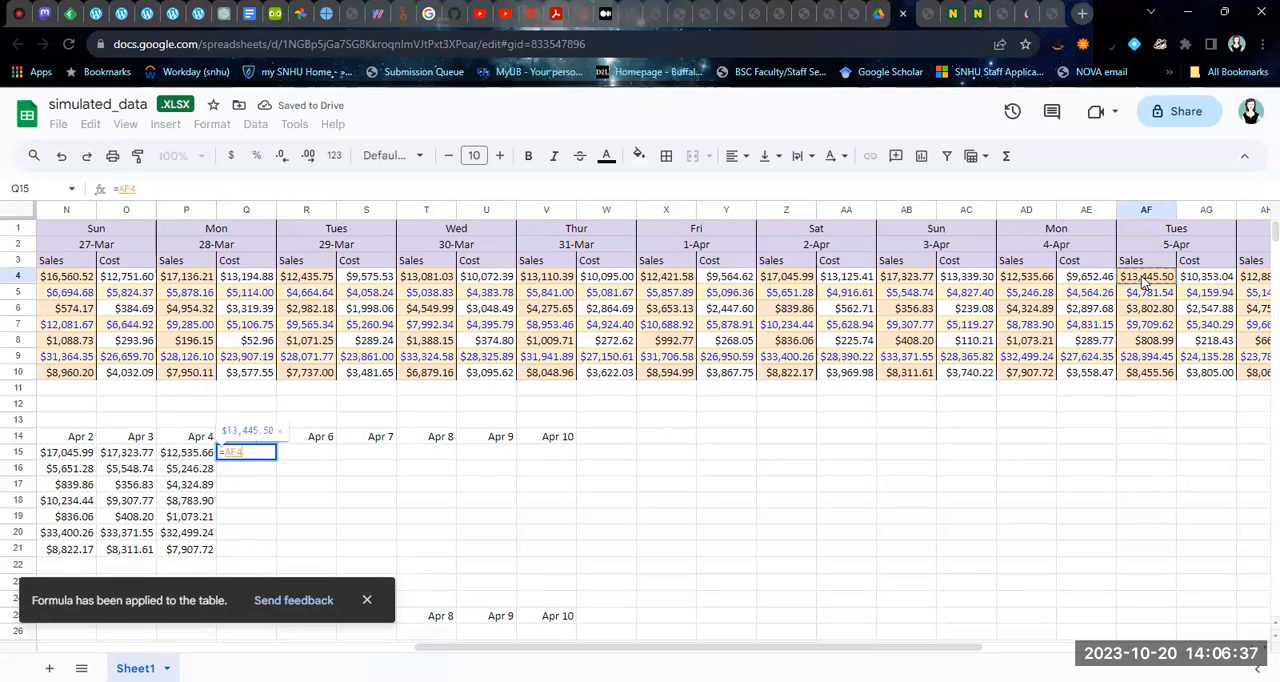
key("Return")
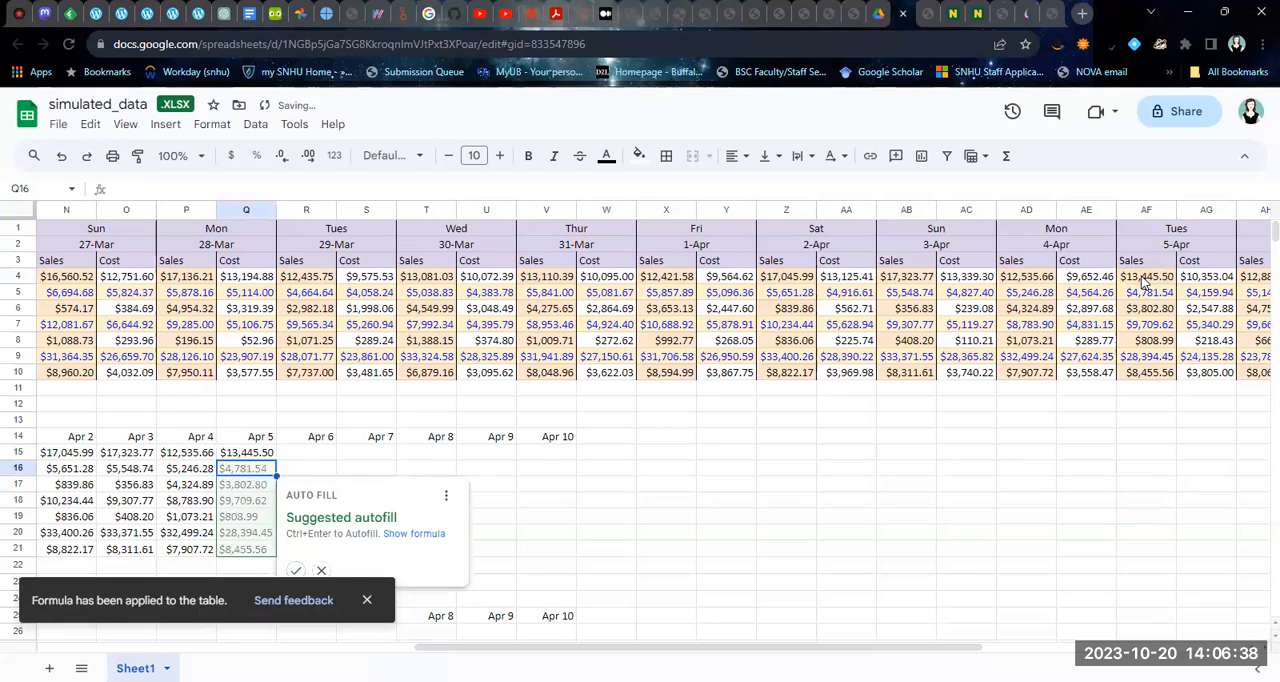
left_click(297, 572)
Fill the Apr 6 sales column by entering =AH4 in R15 and accepting the suggested autofill through R21
left_click(304, 452)
type("=")
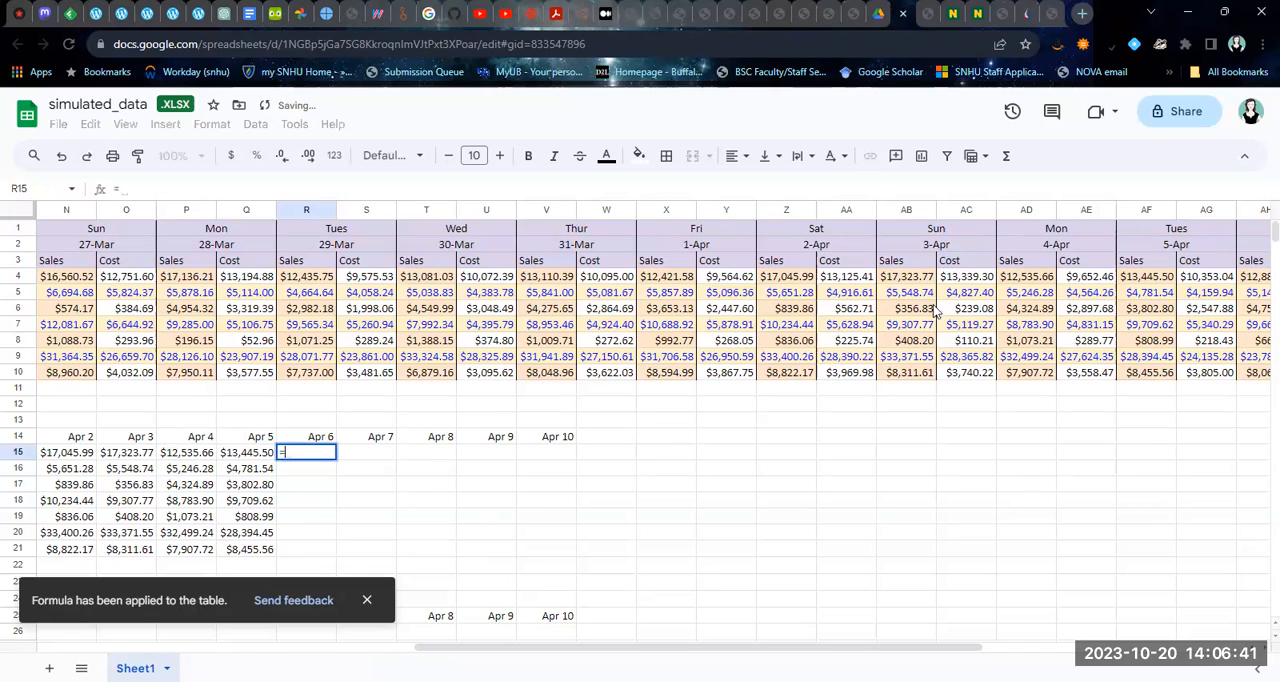
left_click(1254, 277)
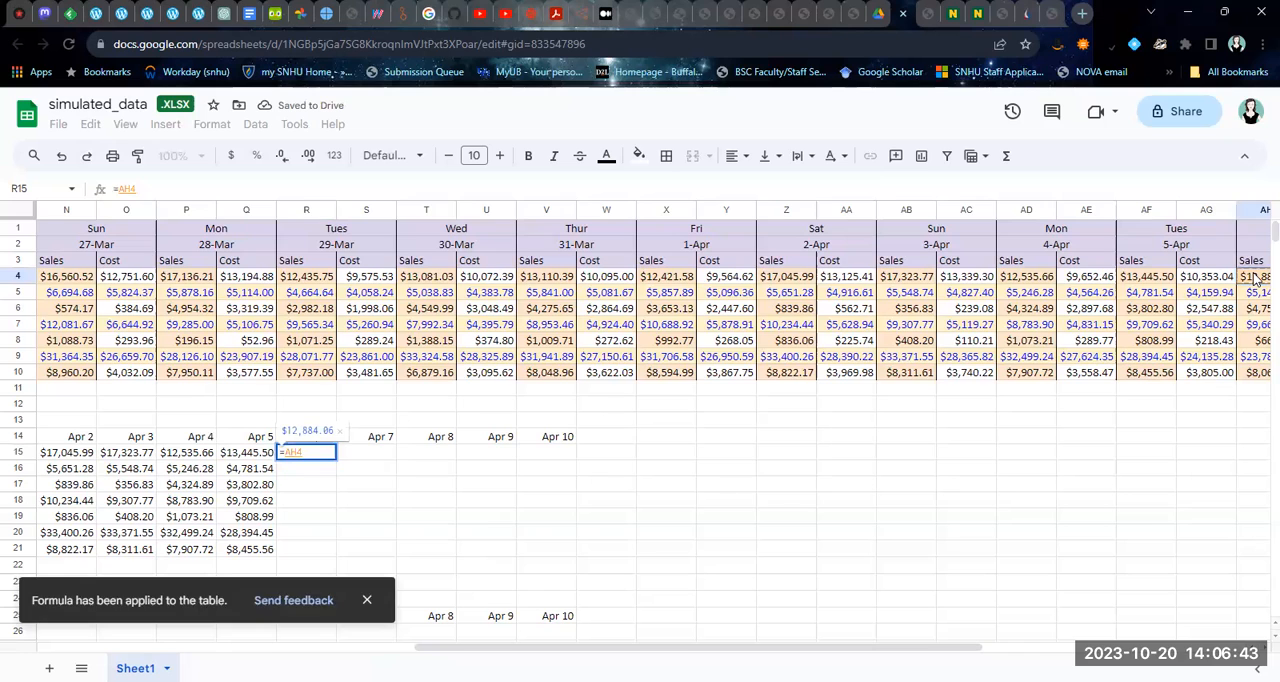
key("Return")
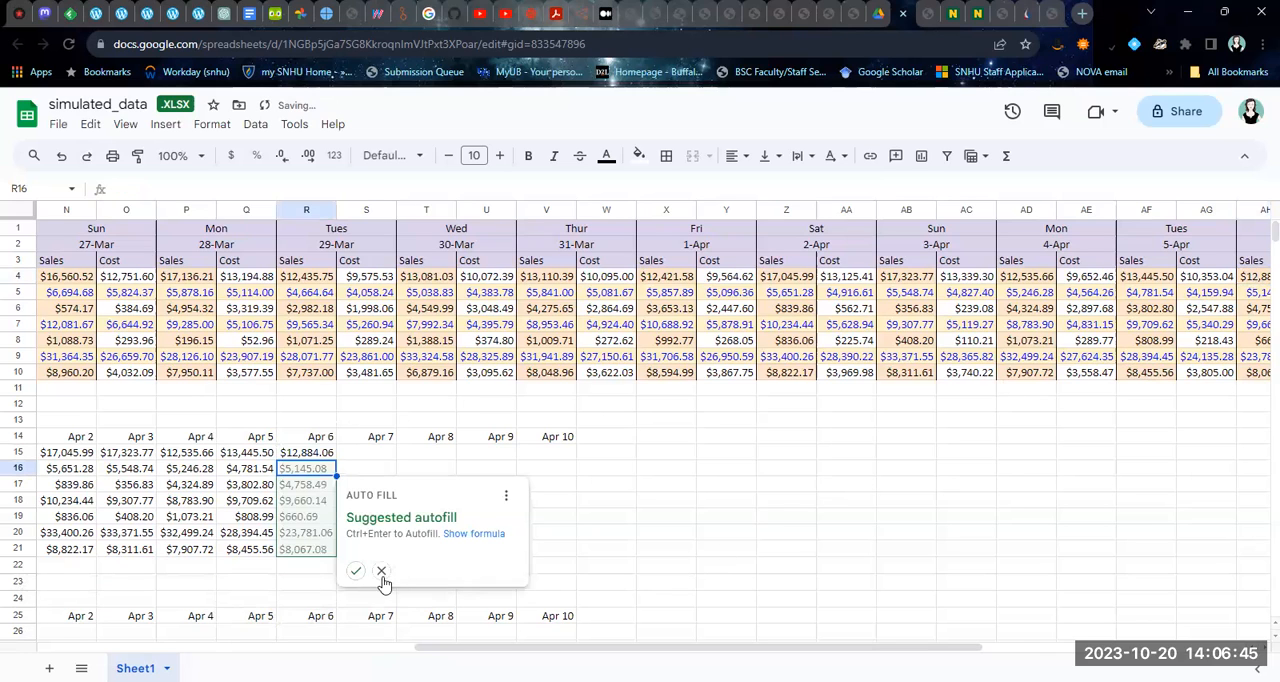
left_click(356, 570)
Enter =AJ4 in S15 for the Apr 7 sales and accept the suggested autofill down to S21
left_click_drag(464, 650, 567, 652)
left_click(131, 453)
type("=")
left_click(1145, 278)
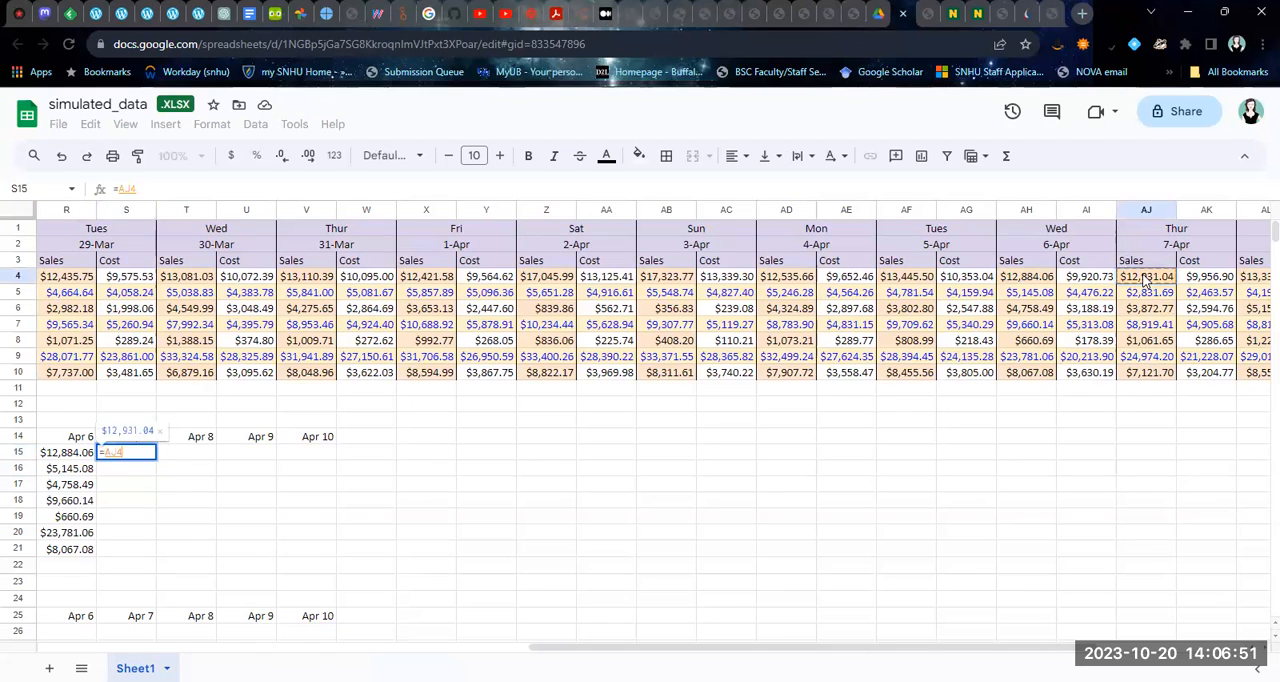
key("Return")
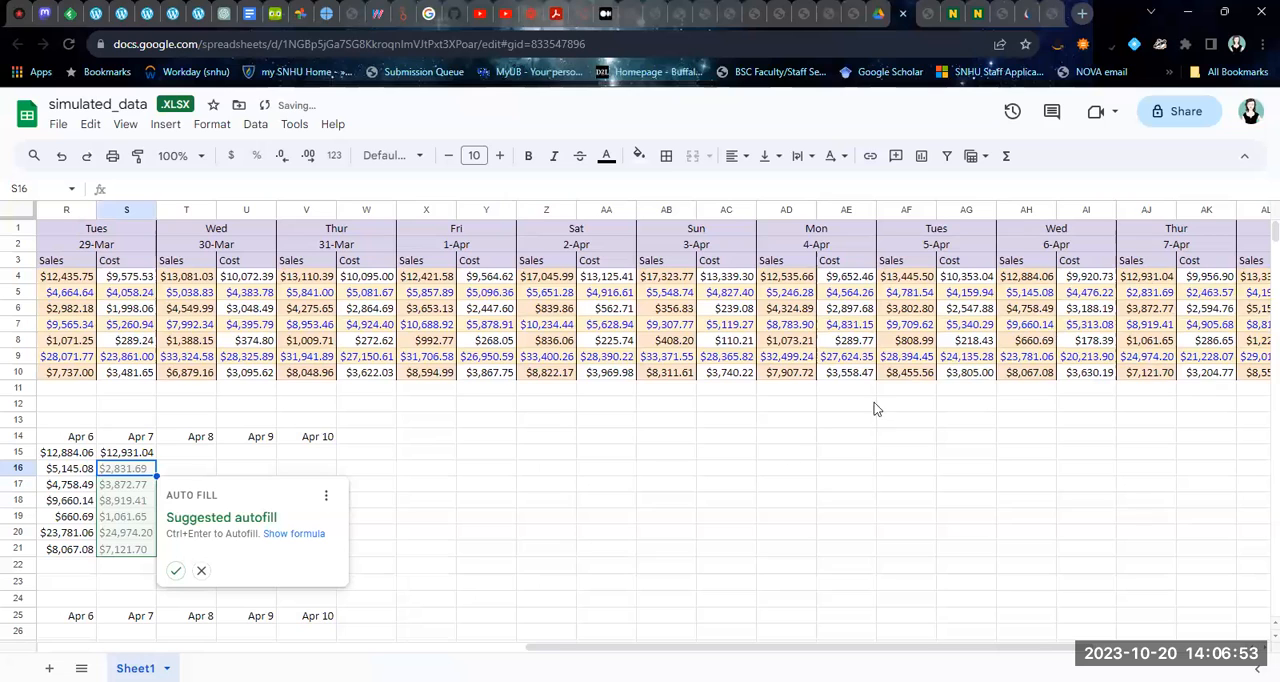
left_click(175, 570)
Enter =AL4 in T15 for the Apr 8 sales and accept the suggested autofill through T21
left_click(195, 453)
type("=")
left_click(1258, 280)
key("Return")
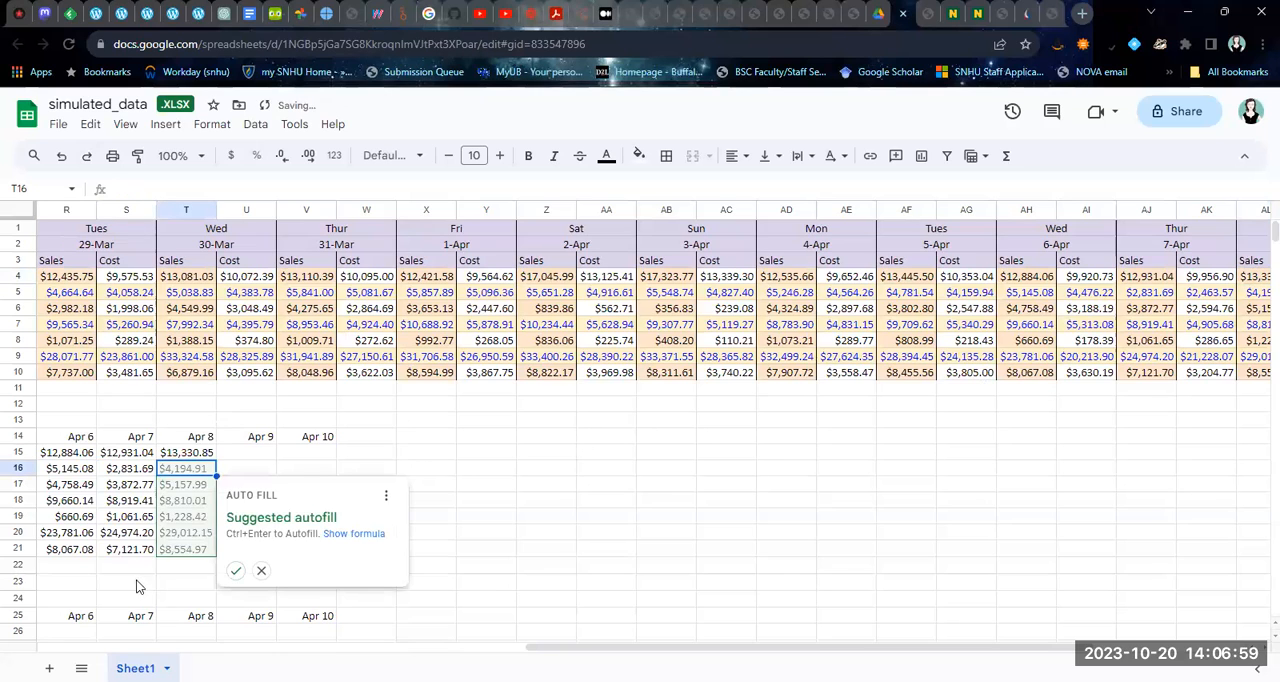
left_click(235, 572)
Reference the Apr 9 Grocery sales in U15 with =AN4 and accept the suggested autofill down to U21
left_click_drag(571, 652, 695, 657)
left_click(76, 456)
type("=")
left_click(1218, 278)
key("Return")
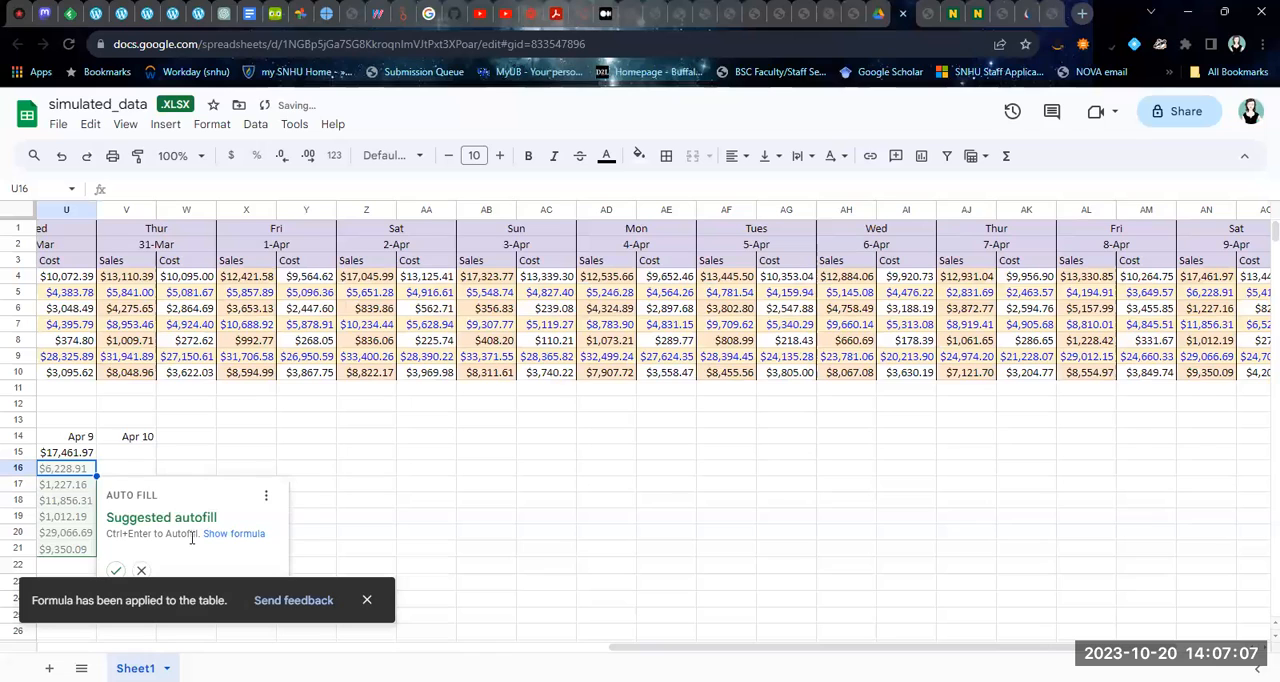
left_click(115, 570)
Complete the Sales table's Apr 10 column by entering =AP4 in V15 and accepting the suggested autofill through V21
left_click(152, 456)
type("=")
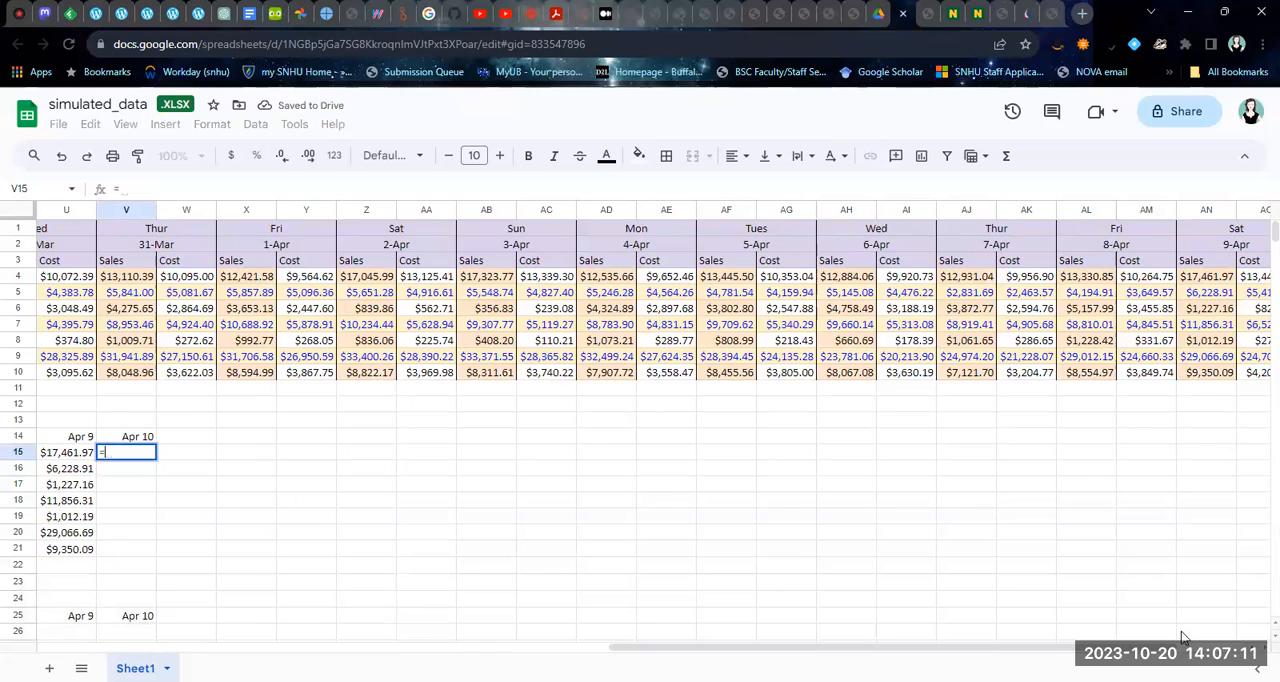
left_click_drag(1173, 648, 1196, 648)
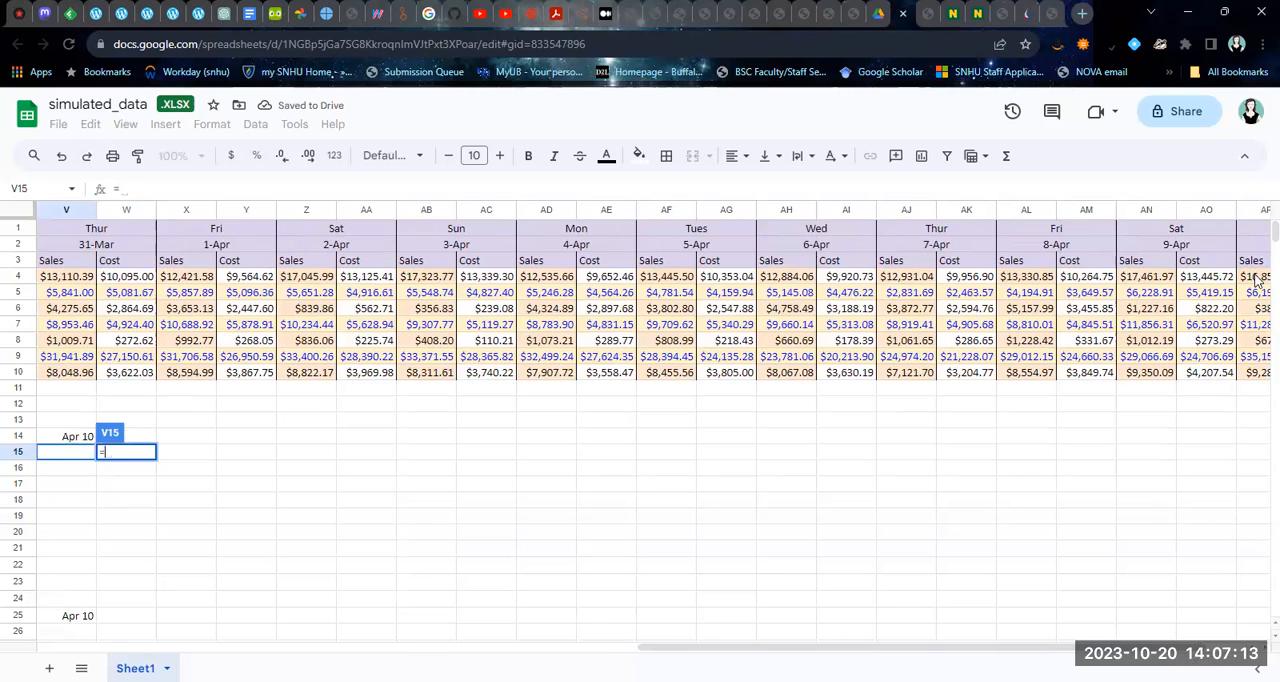
left_click(1257, 280)
key("Return")
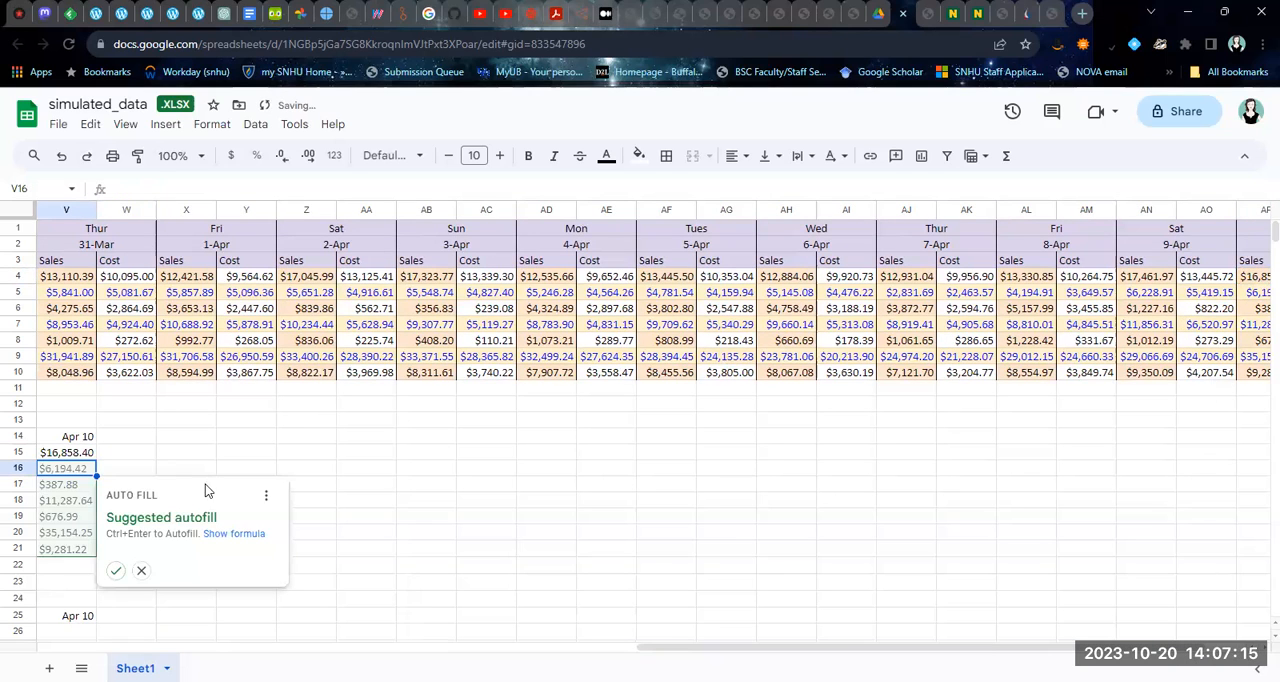
left_click(115, 570)
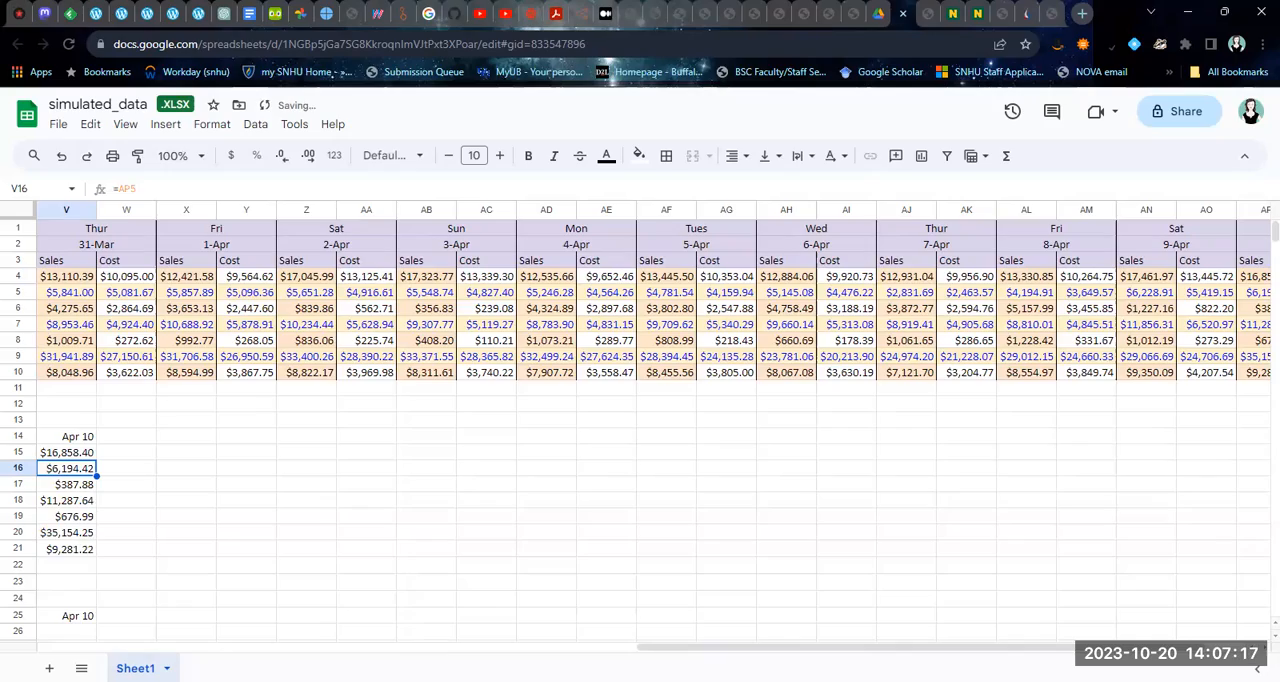
Fill the Cost table's Mar 21 column by entering =C4 in B26 and accepting the suggested autofill through B32
left_click_drag(711, 653, 75, 656)
left_click(1274, 636)
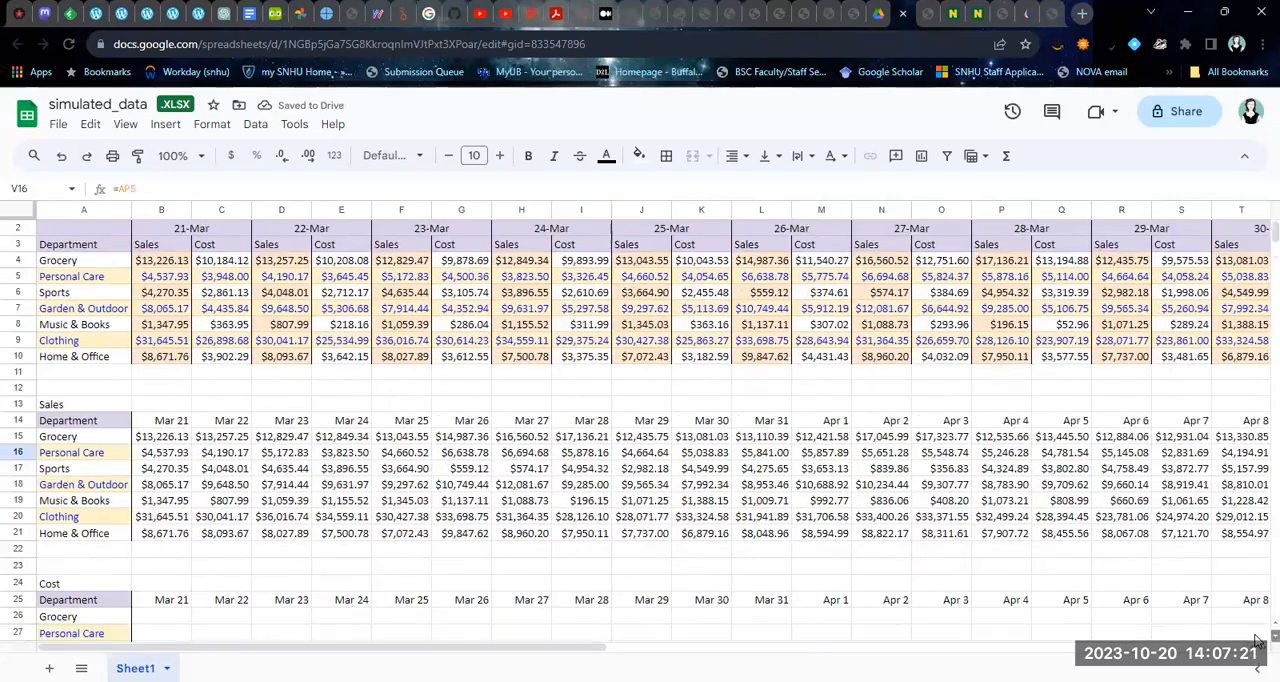
scroll(640, 420, "down", 4)
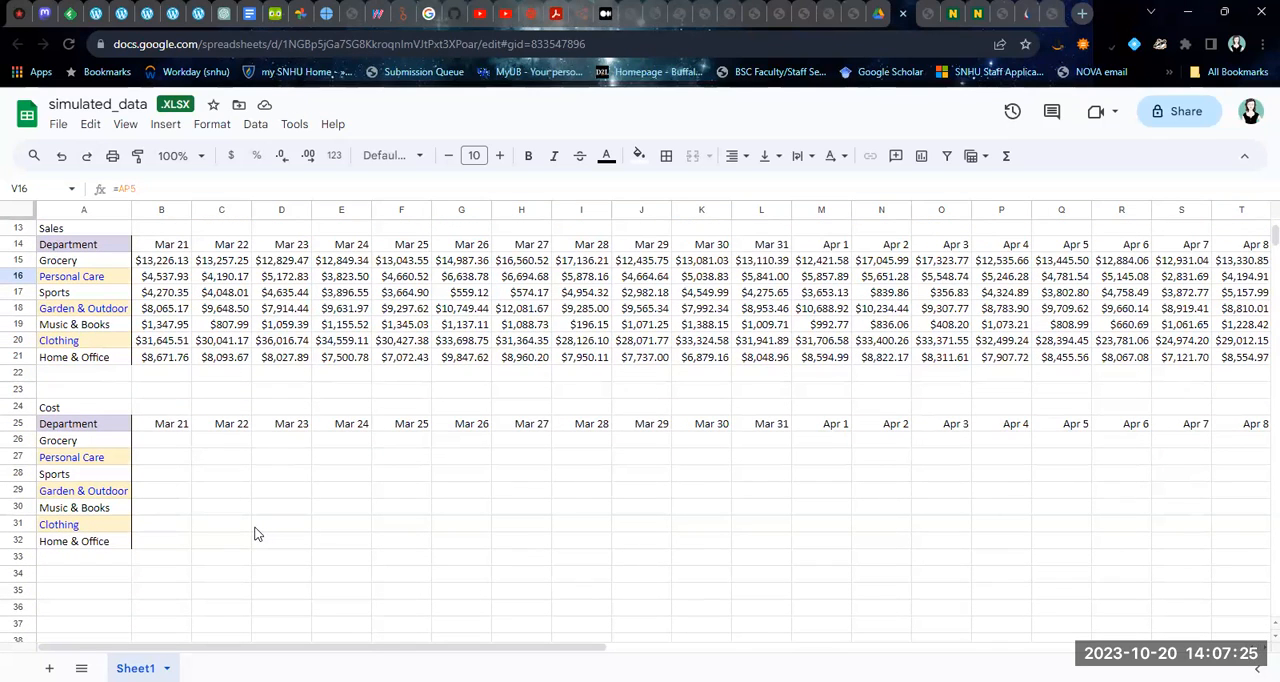
left_click(154, 444)
type("=")
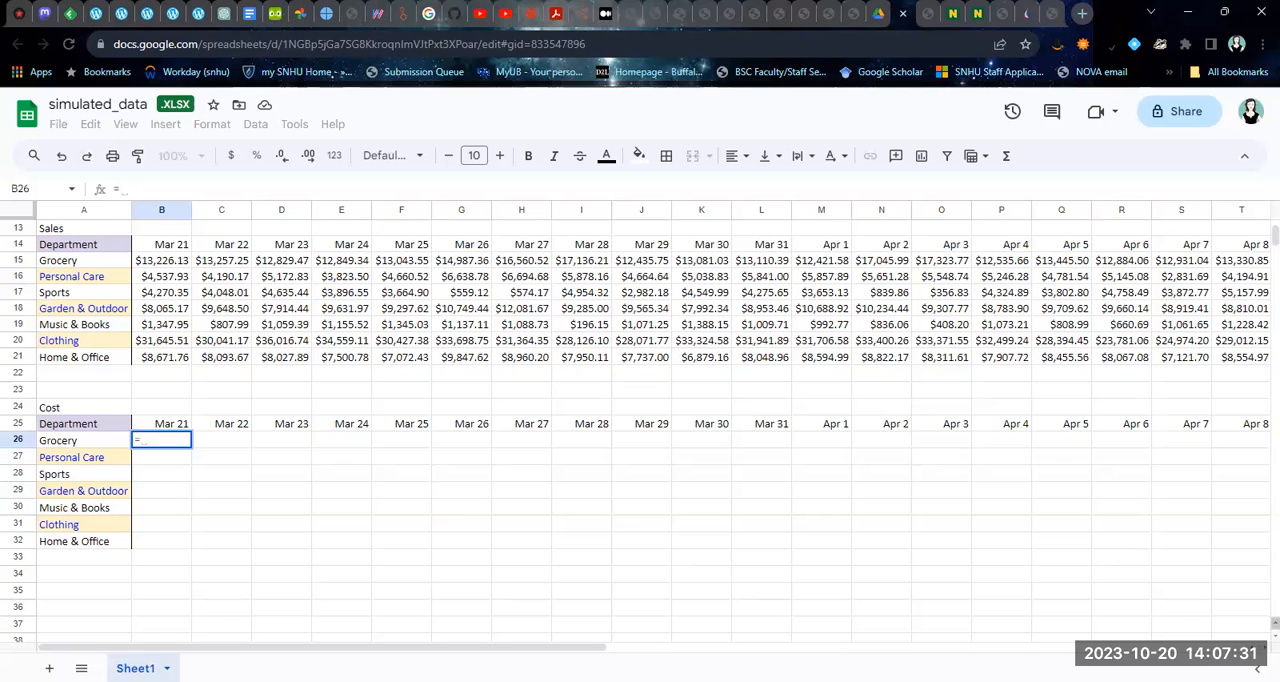
scroll(1258, 240, "up", 4)
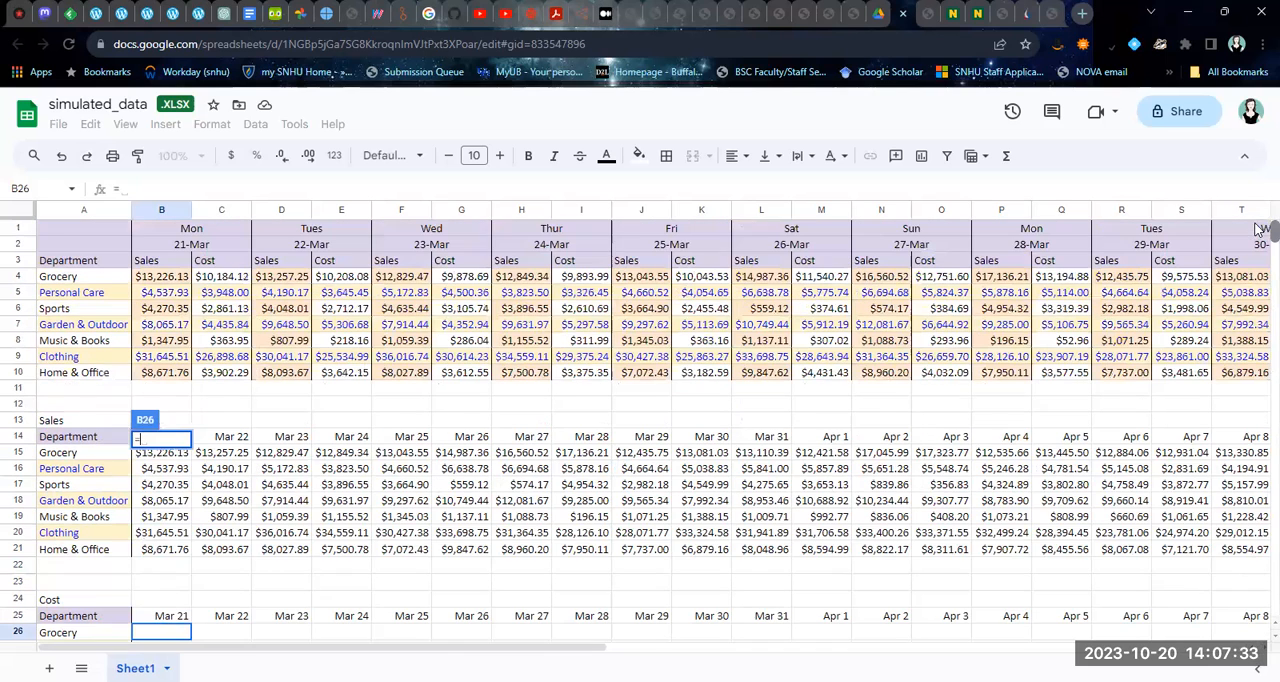
left_click(211, 284)
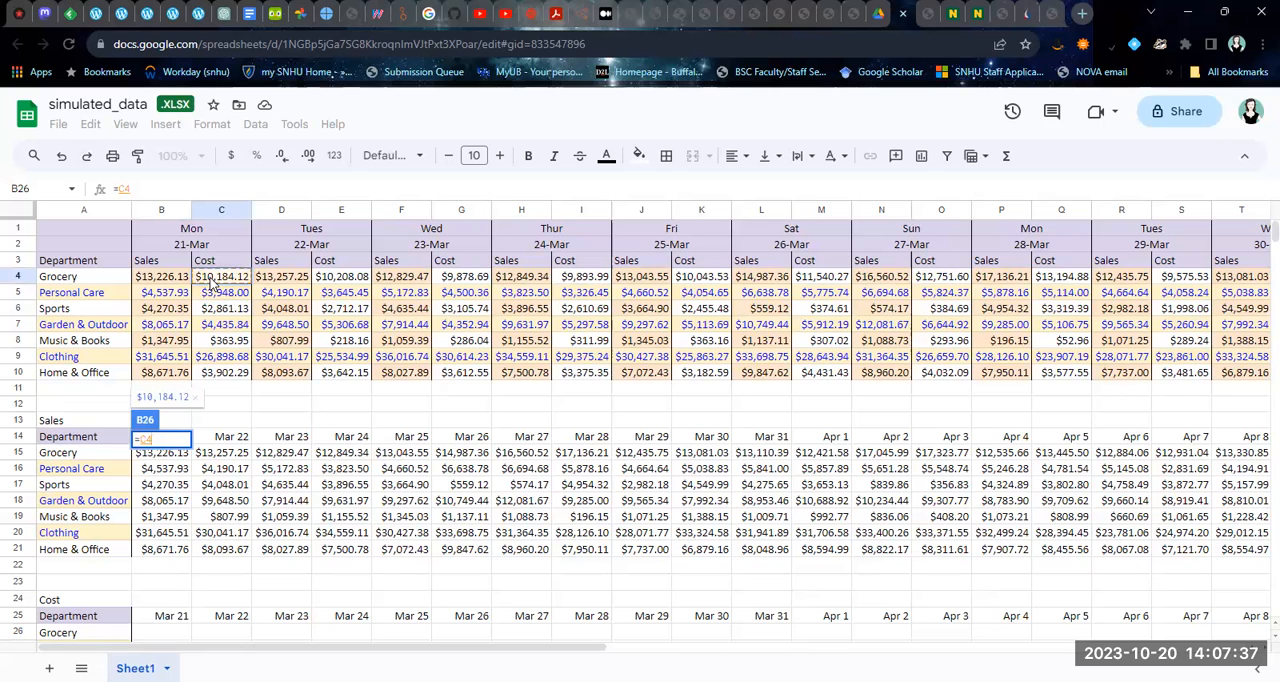
key("Return")
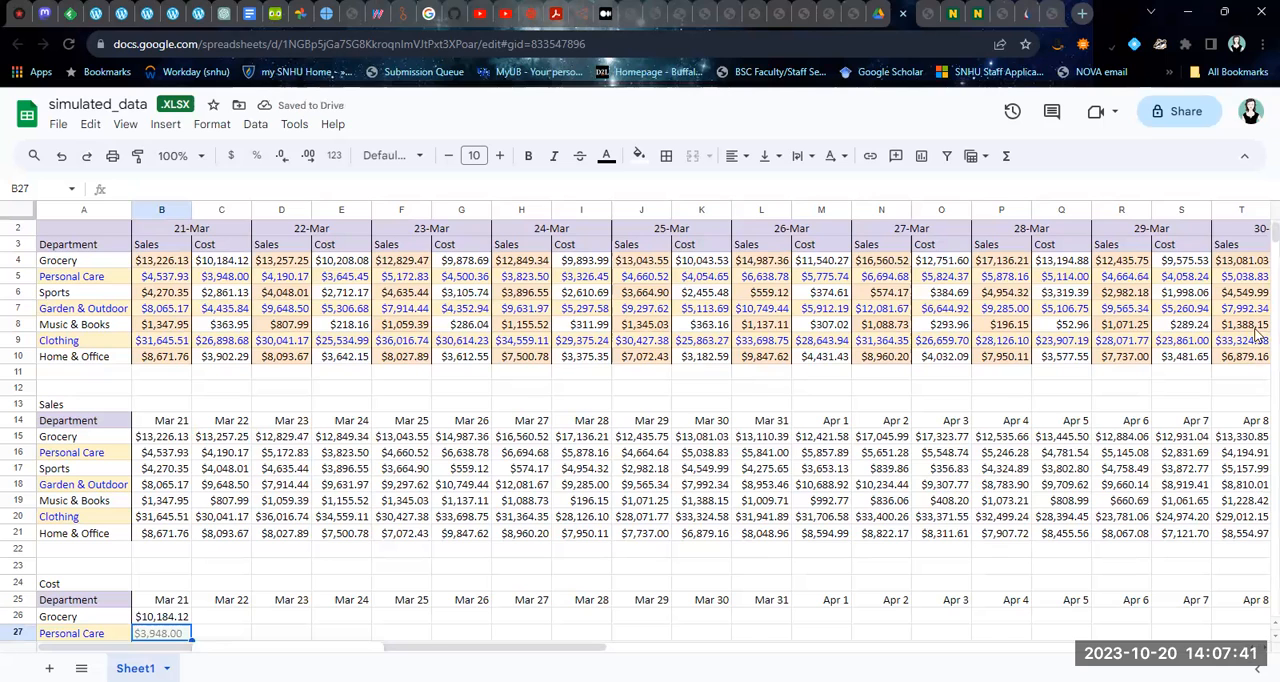
left_click_drag(1275, 232, 1275, 237)
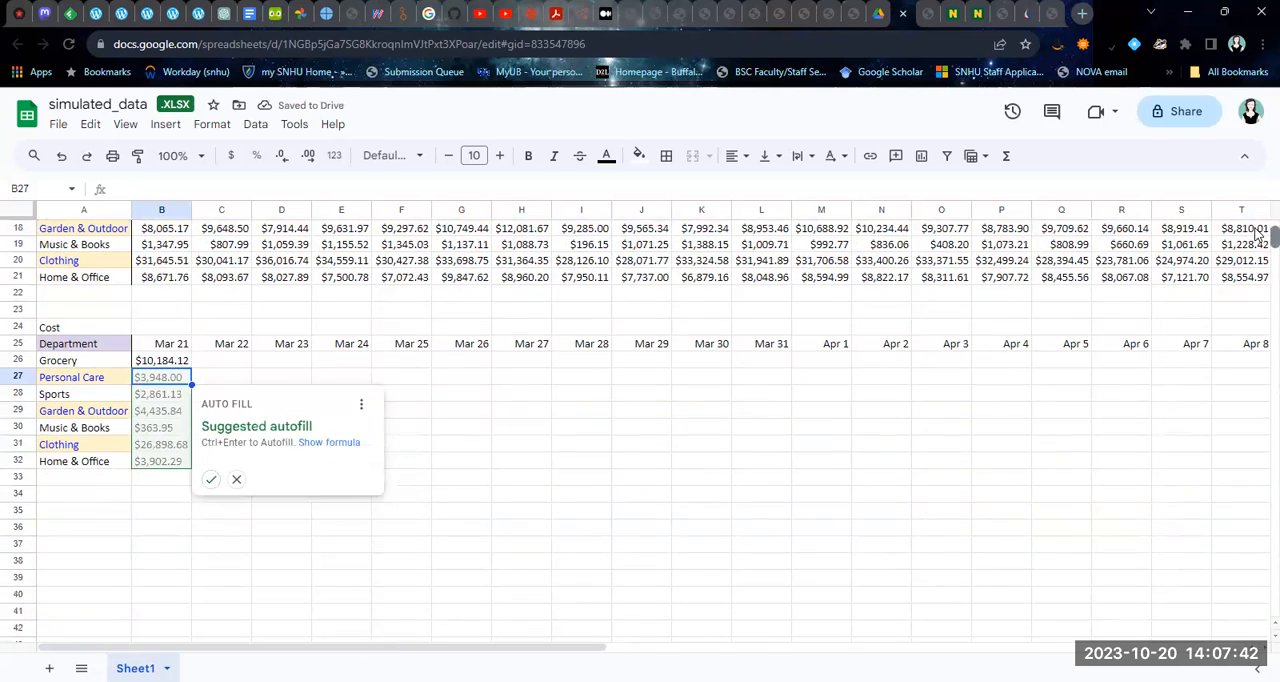
left_click(209, 481)
Enter =E4 in C26 to reference the Mar 22 Grocery cost, and dismiss the autofill notification
left_click(213, 360)
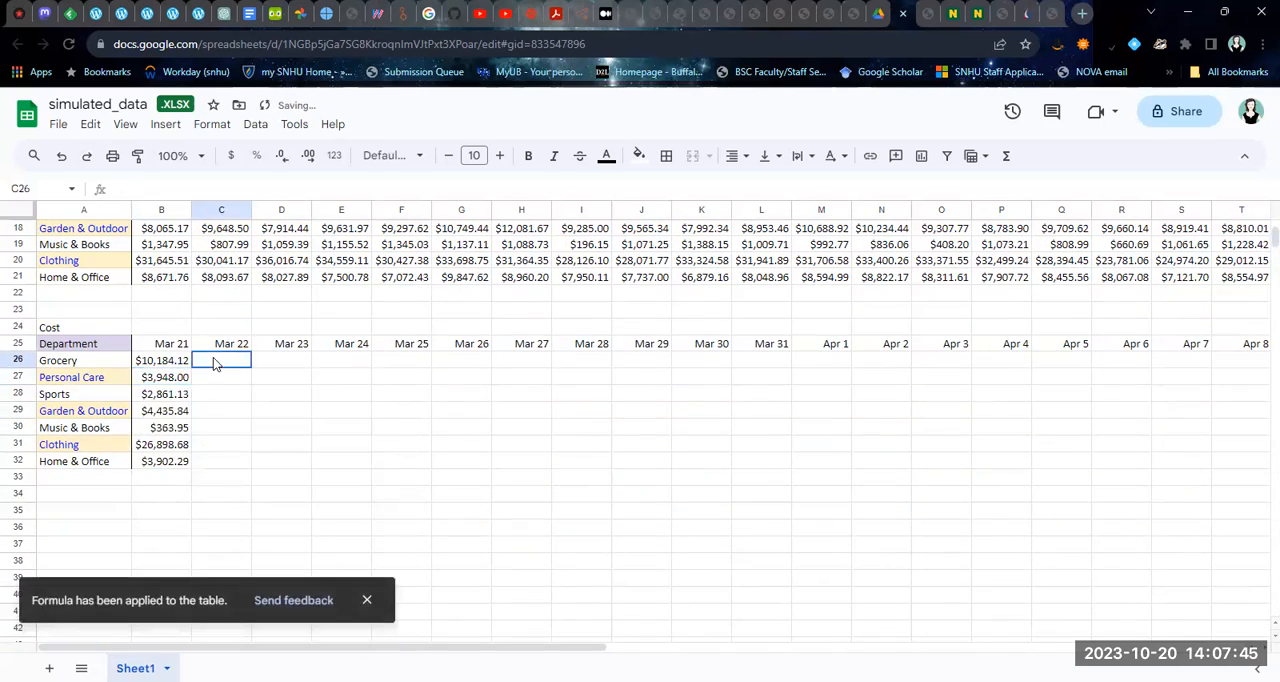
type("=")
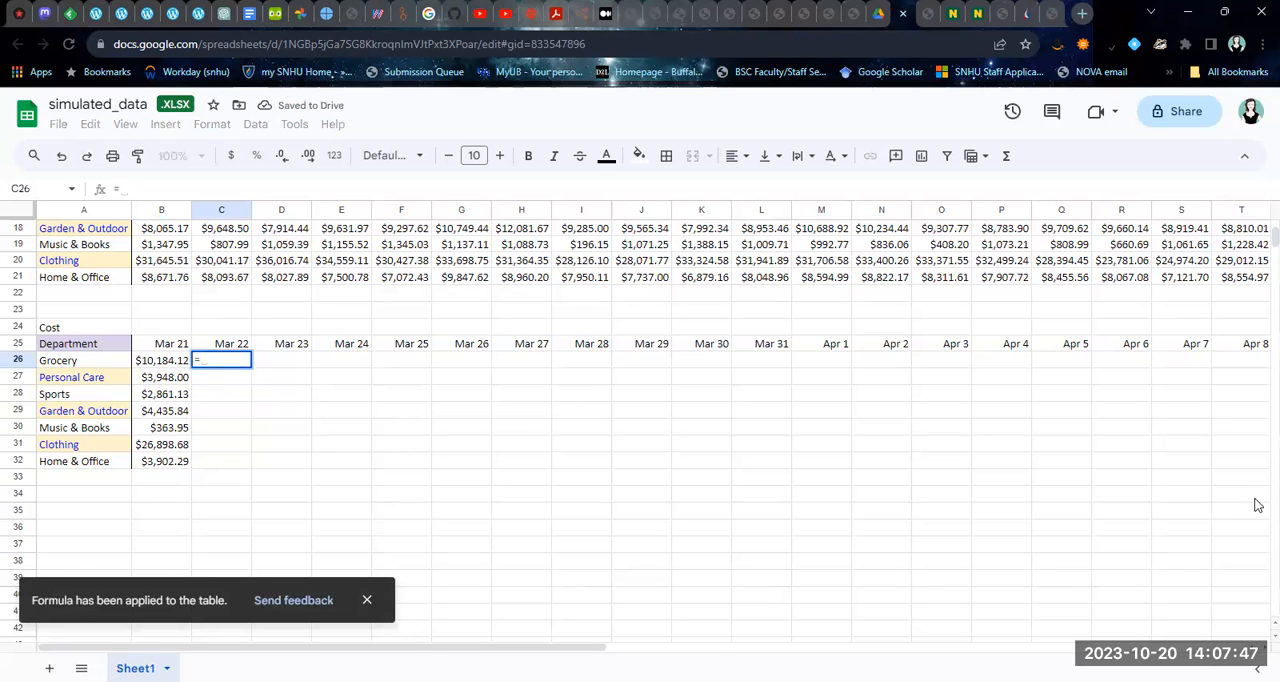
left_click_drag(1275, 238, 1275, 230)
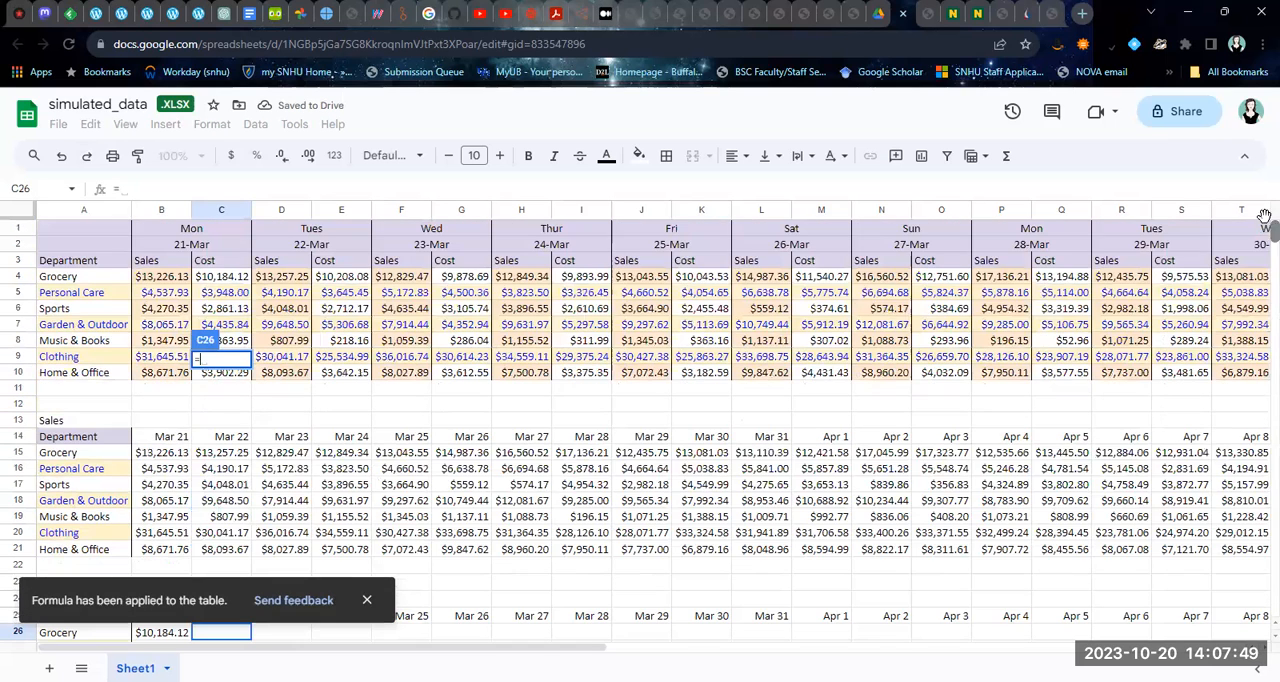
left_click(338, 280)
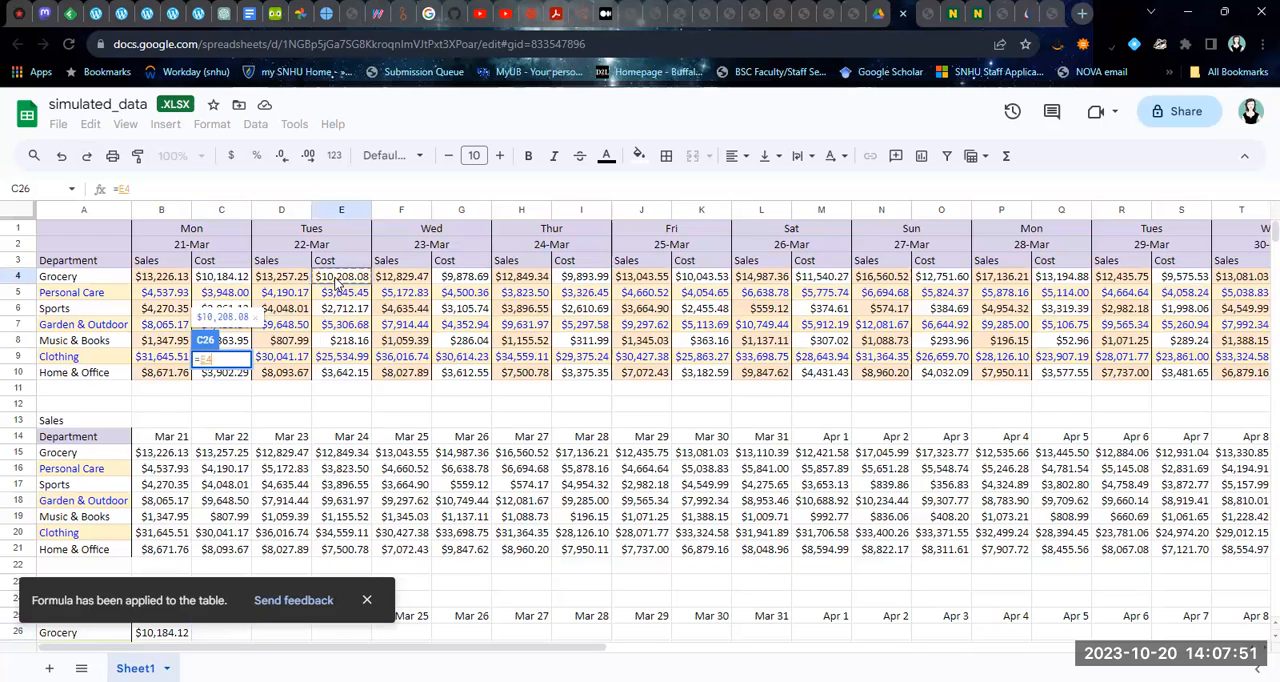
key("Return")
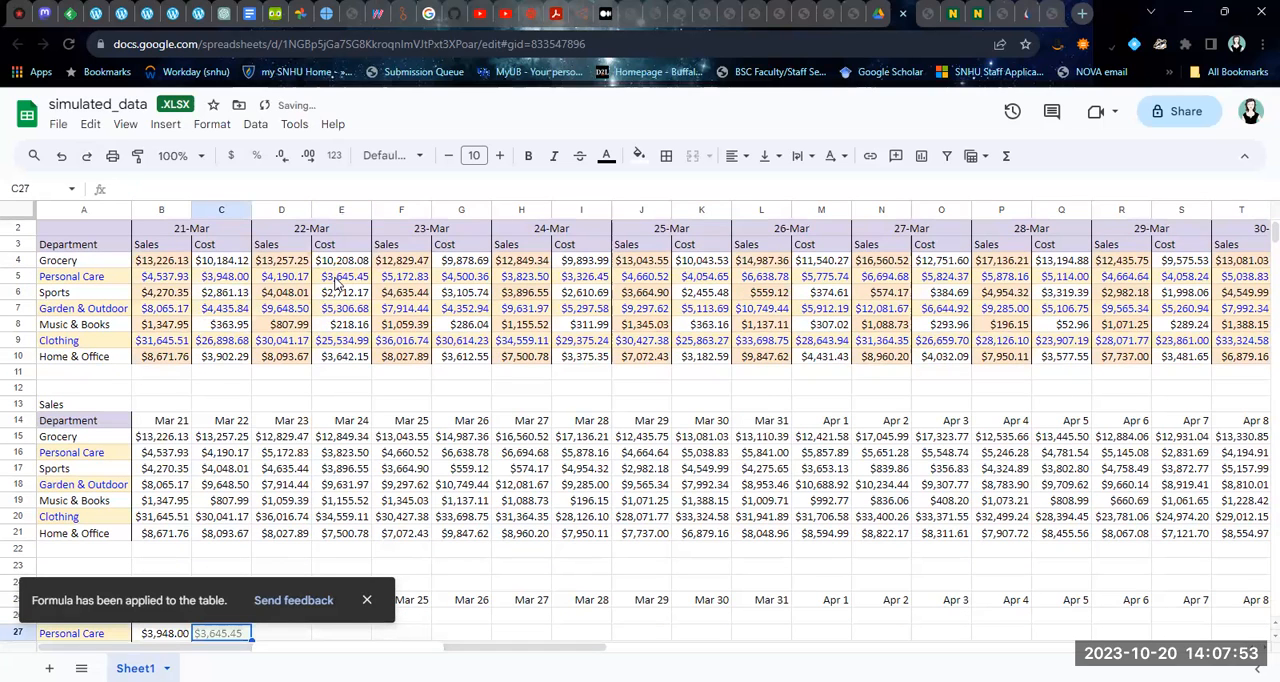
left_click(366, 600)
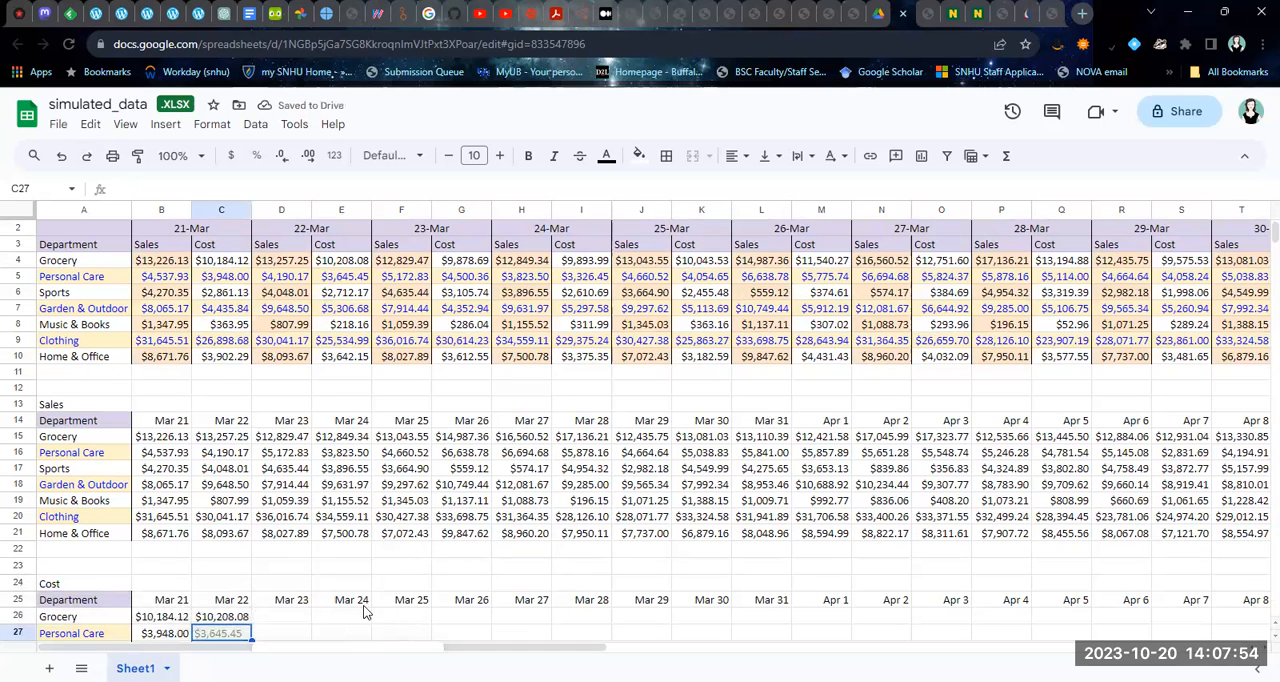
Reference the Mar 23 and Mar 24 Grocery costs in the Cost table with =G4 in D26 and =I4 in E26
left_click(278, 615)
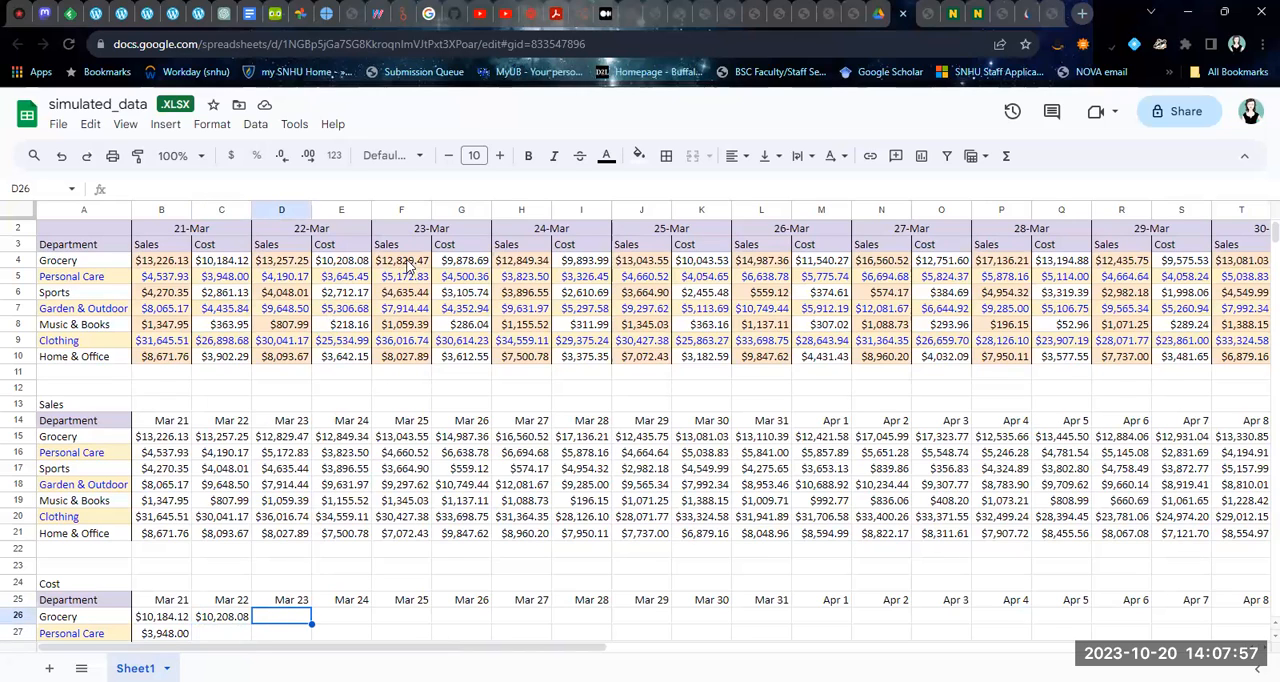
type("=")
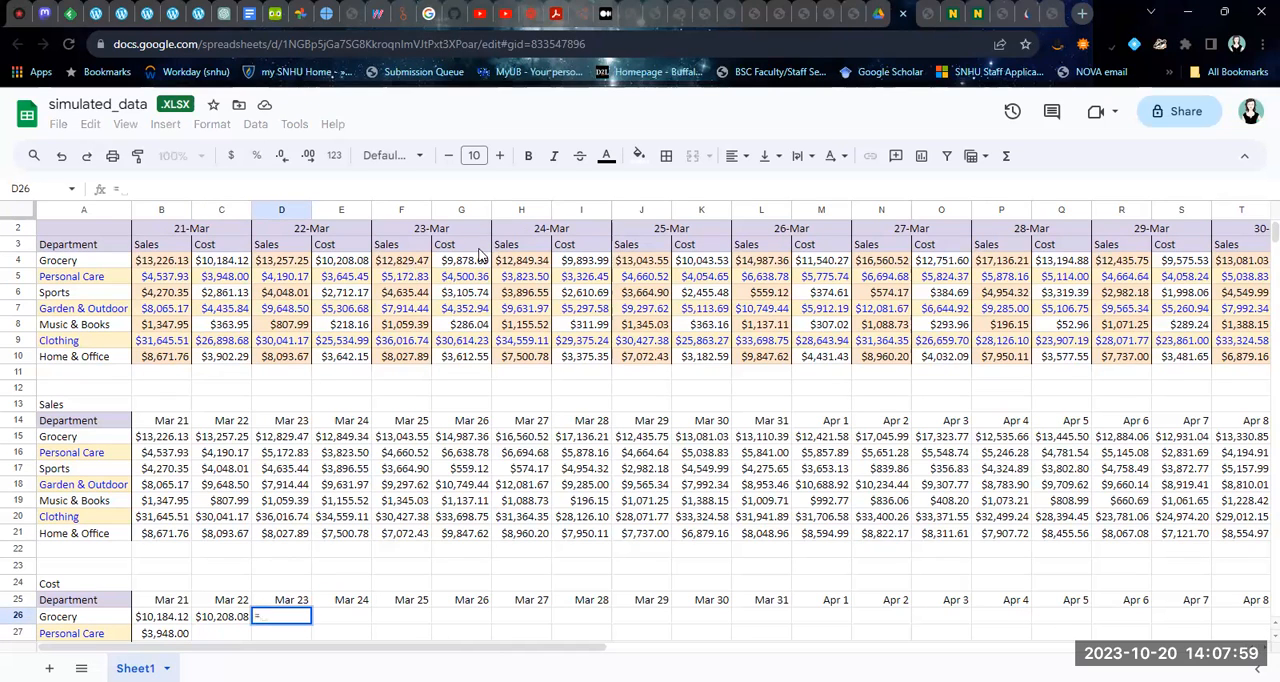
left_click(470, 263)
key("Return")
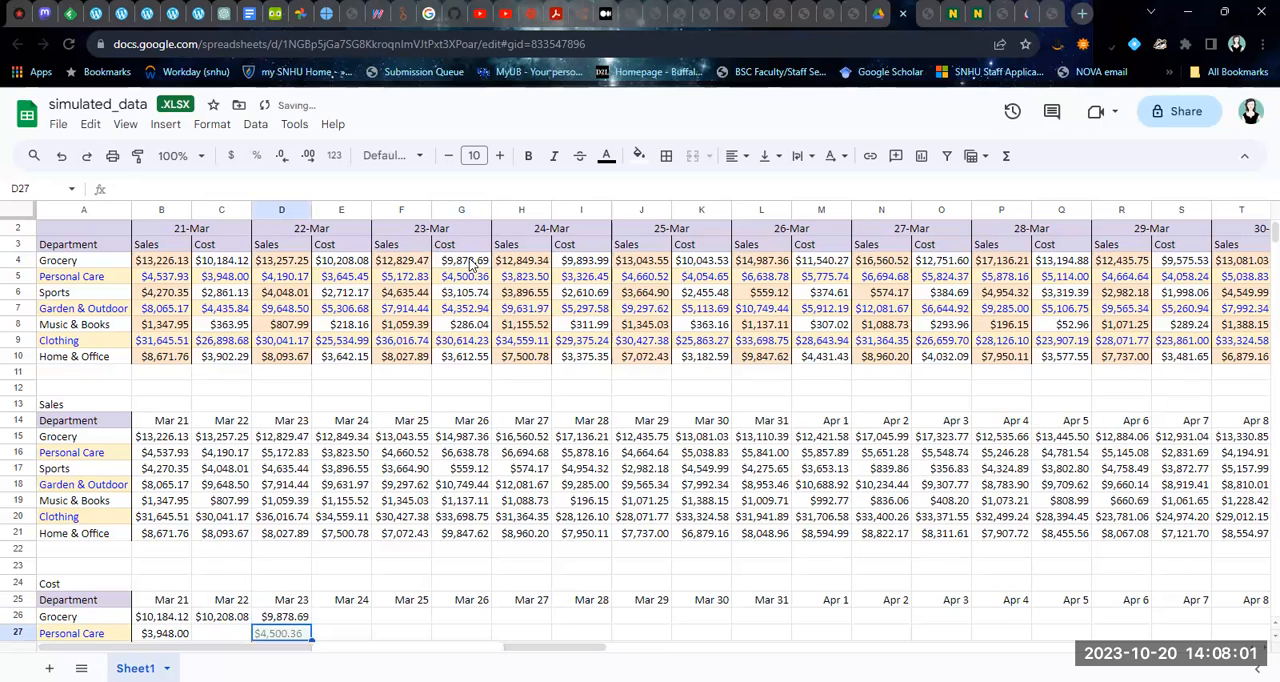
left_click(344, 610)
type("=")
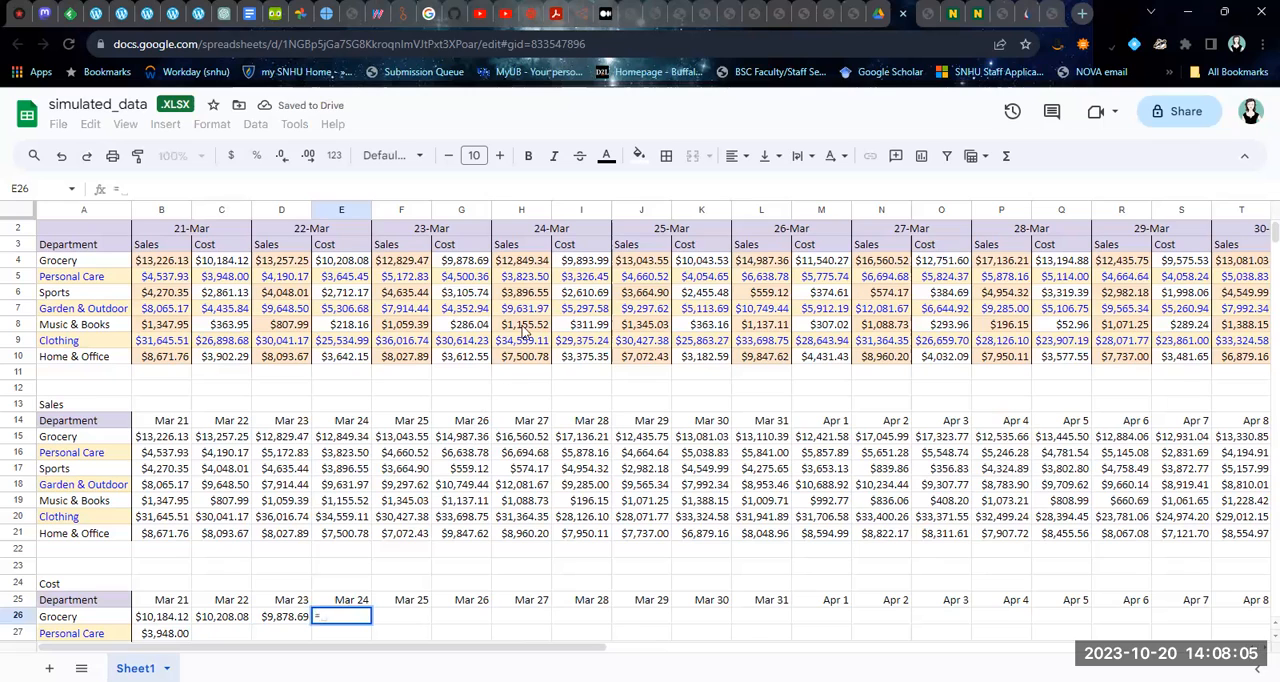
left_click(597, 268)
key("Return")
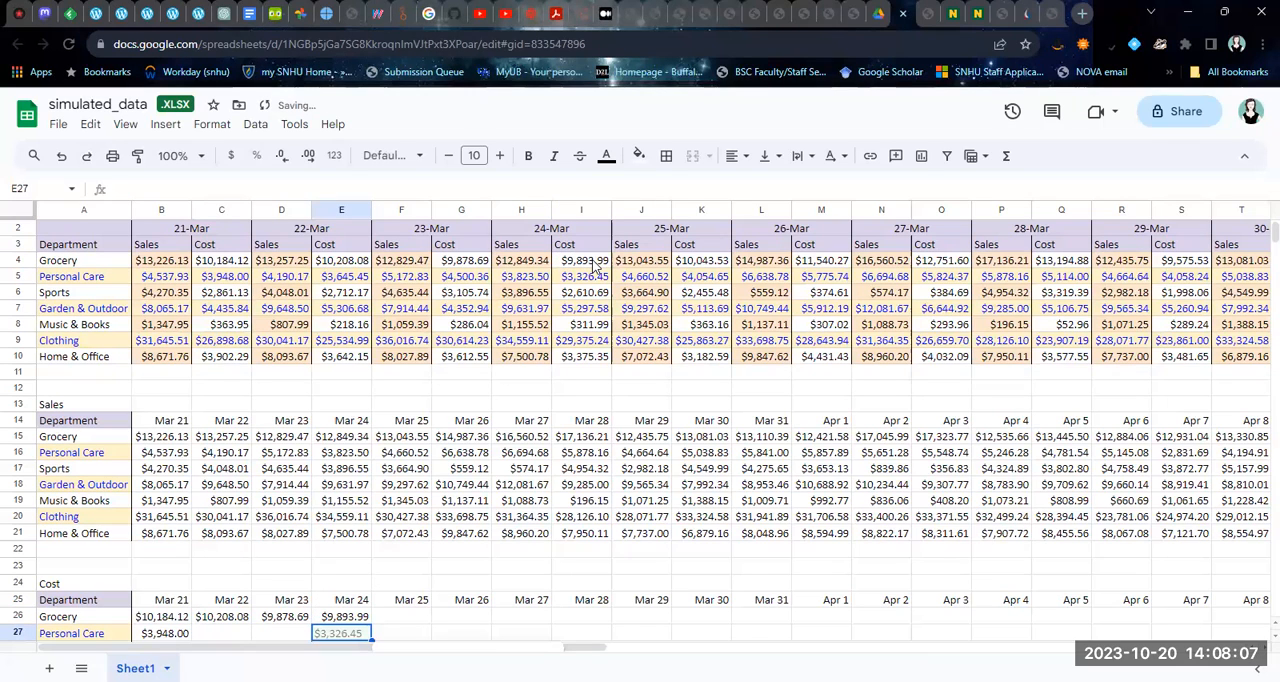
Enter the Mar 25 and Mar 26 Grocery cost references, =K4 in F26 and =M4 in G26
left_click(401, 620)
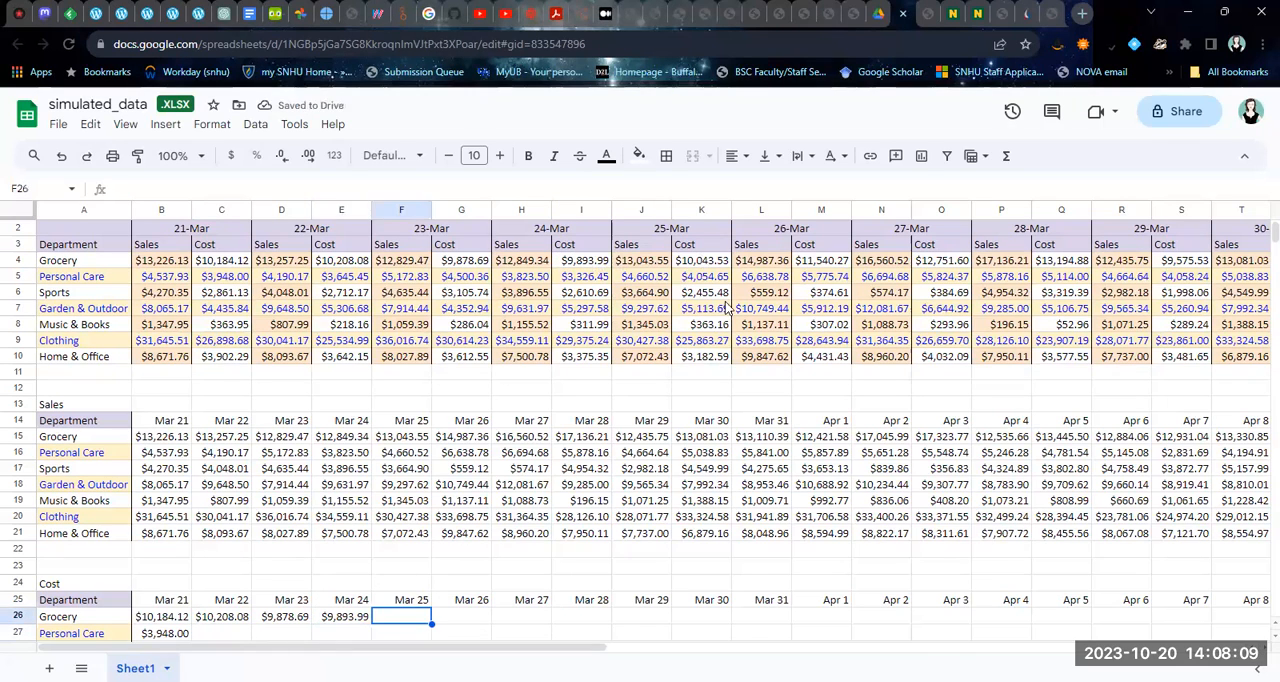
type("=")
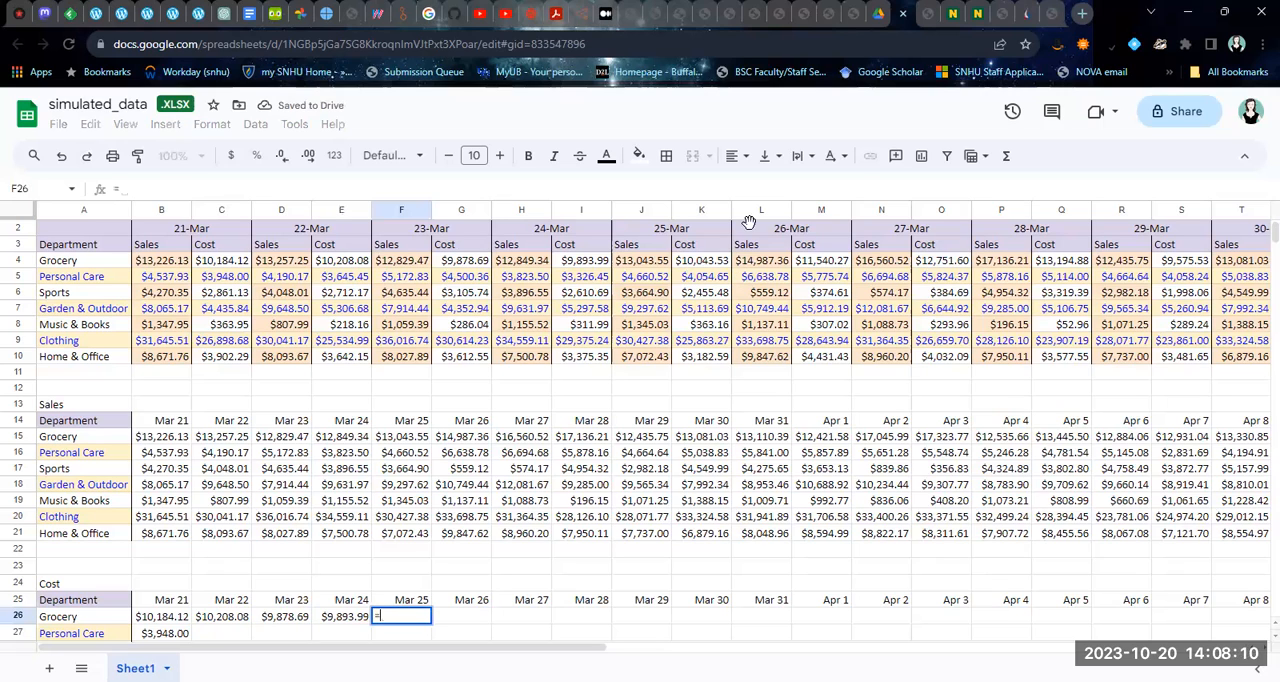
left_click(687, 262)
key("Return")
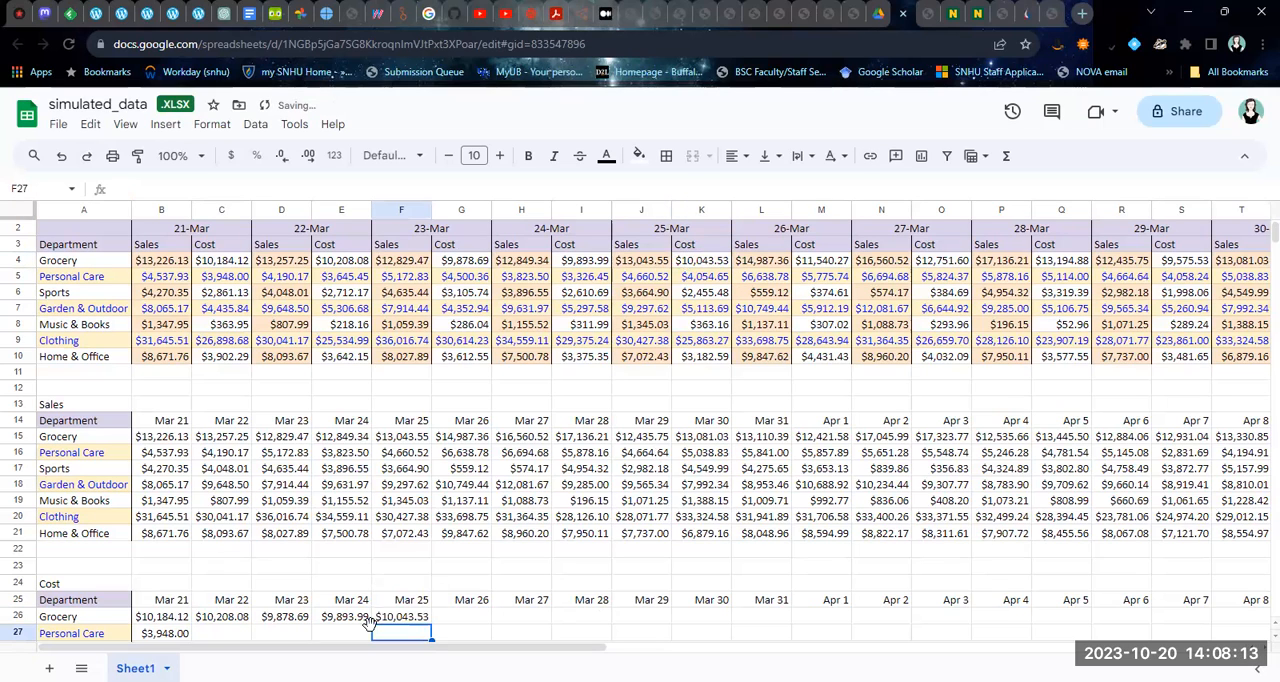
left_click(467, 621)
type("=")
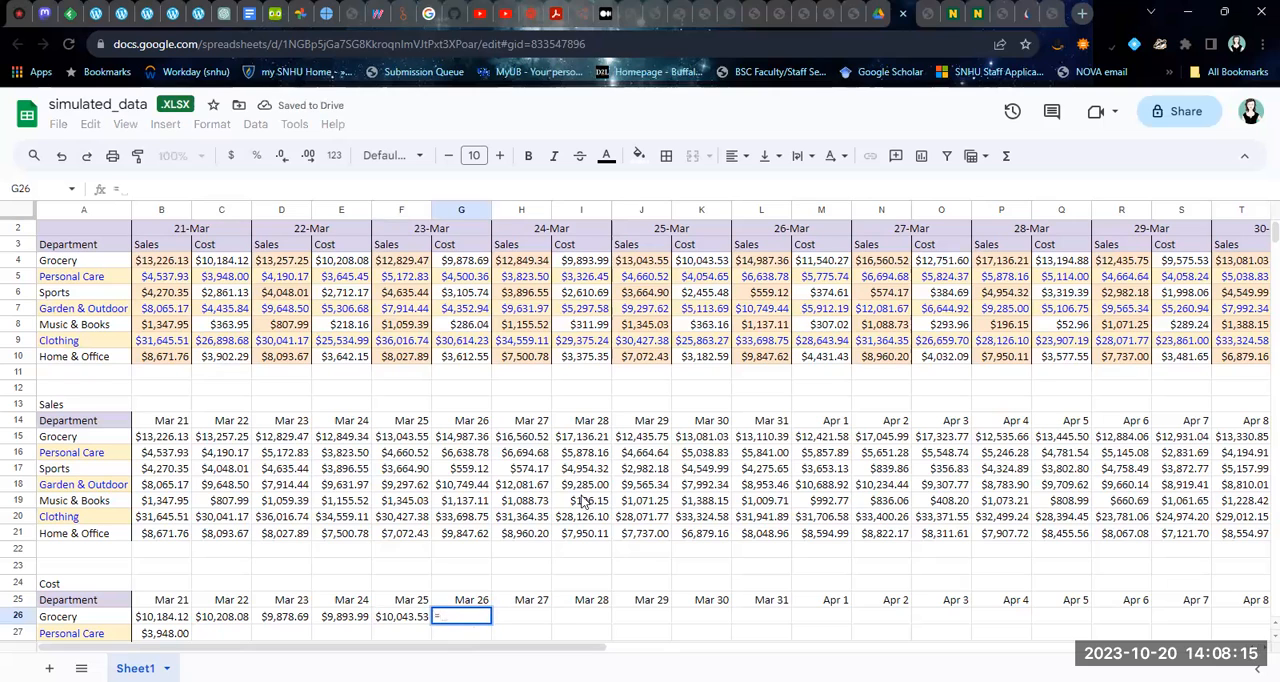
left_click(835, 263)
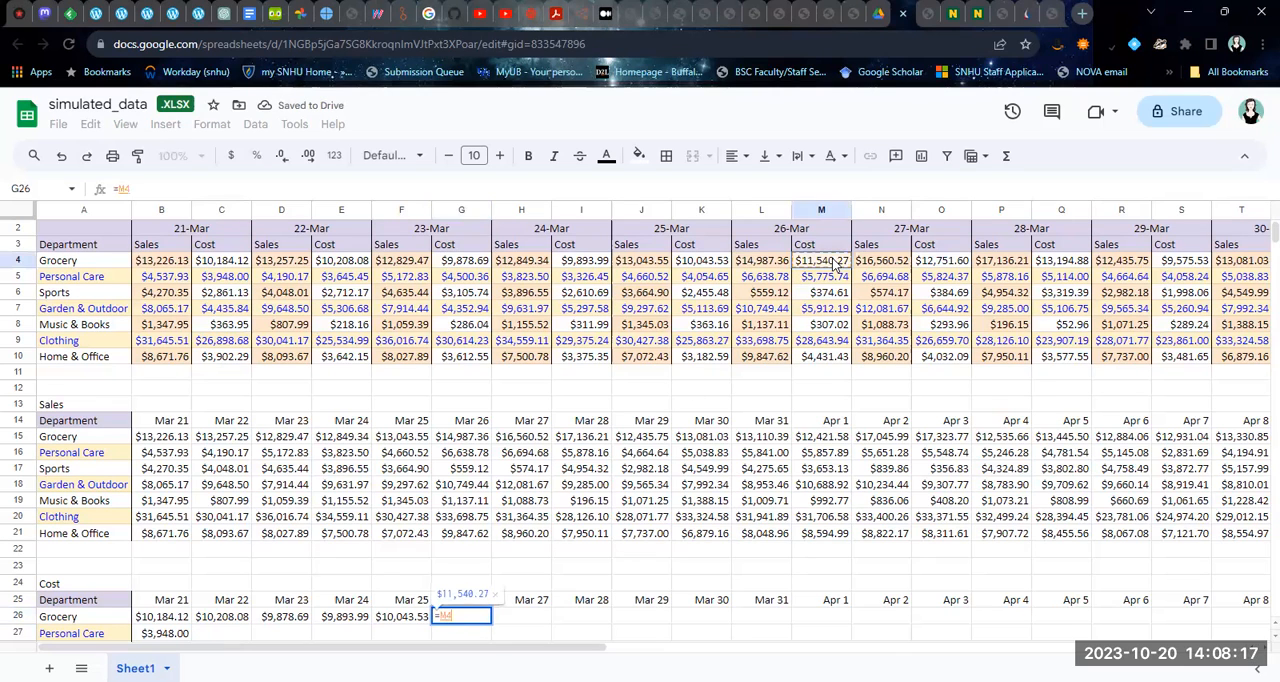
key("Return")
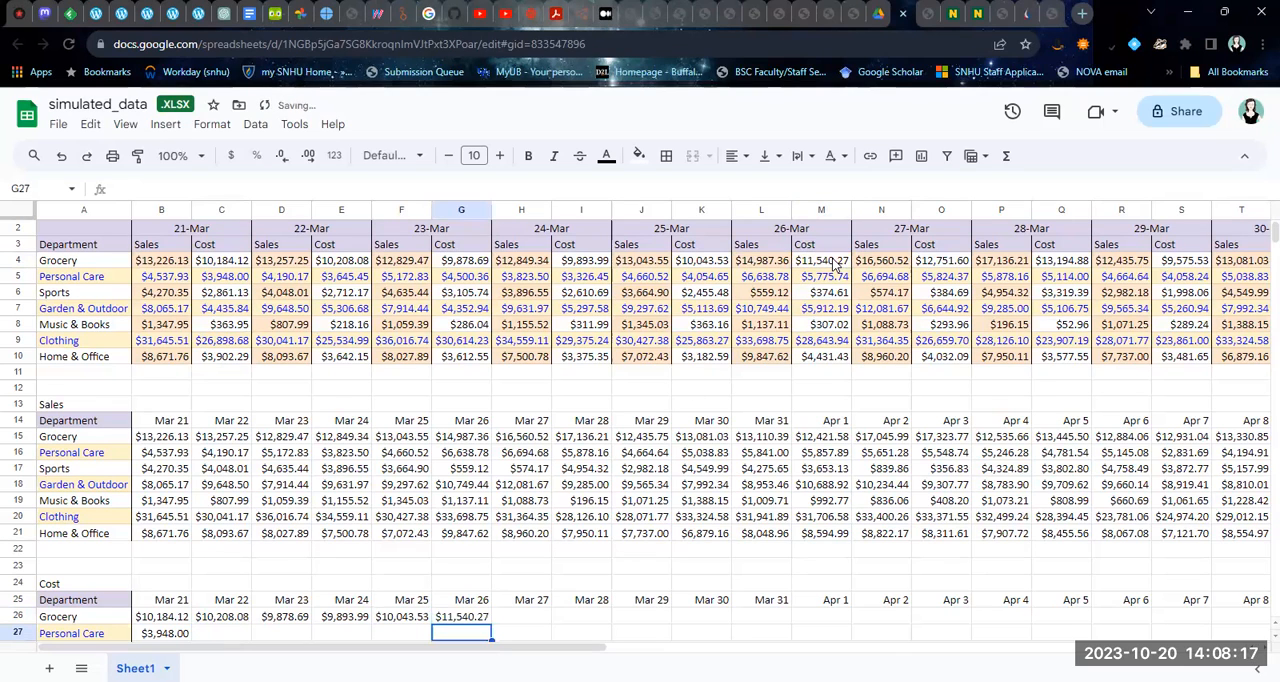
Link the Mar 27 and Mar 28 Grocery costs by entering =O4 in H26 and =Q4 in I26
left_click(538, 614)
type("=")
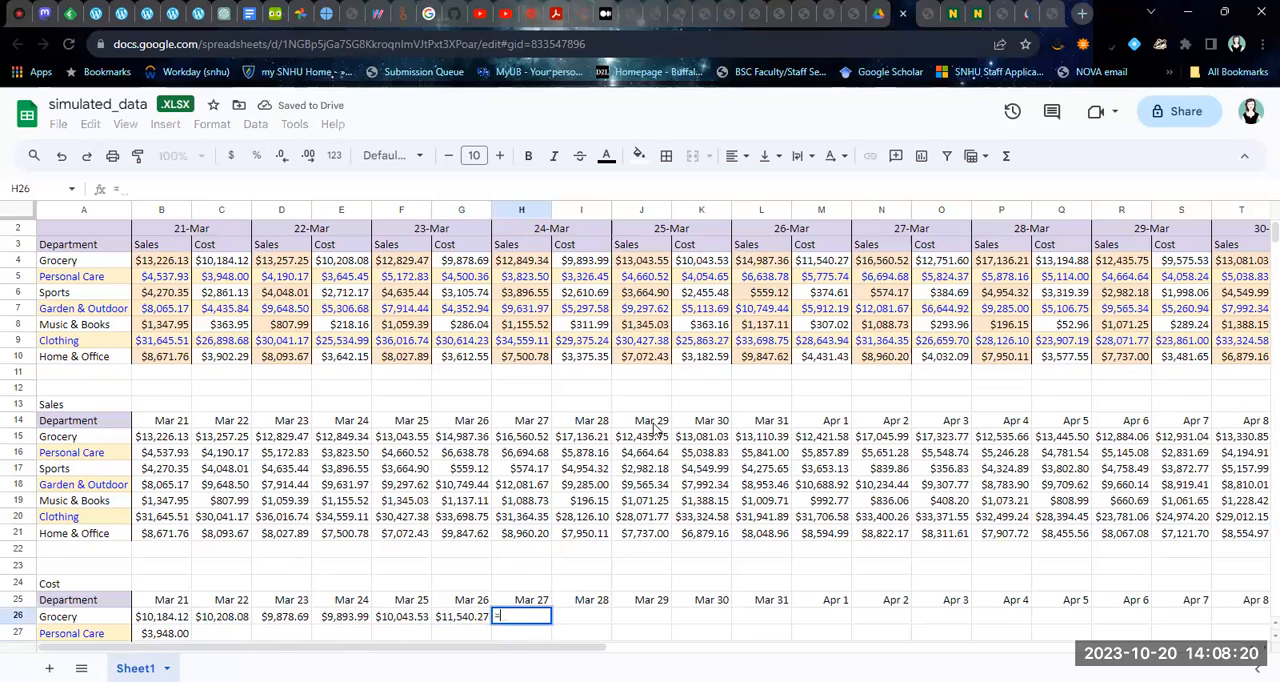
left_click(941, 263)
key("Return")
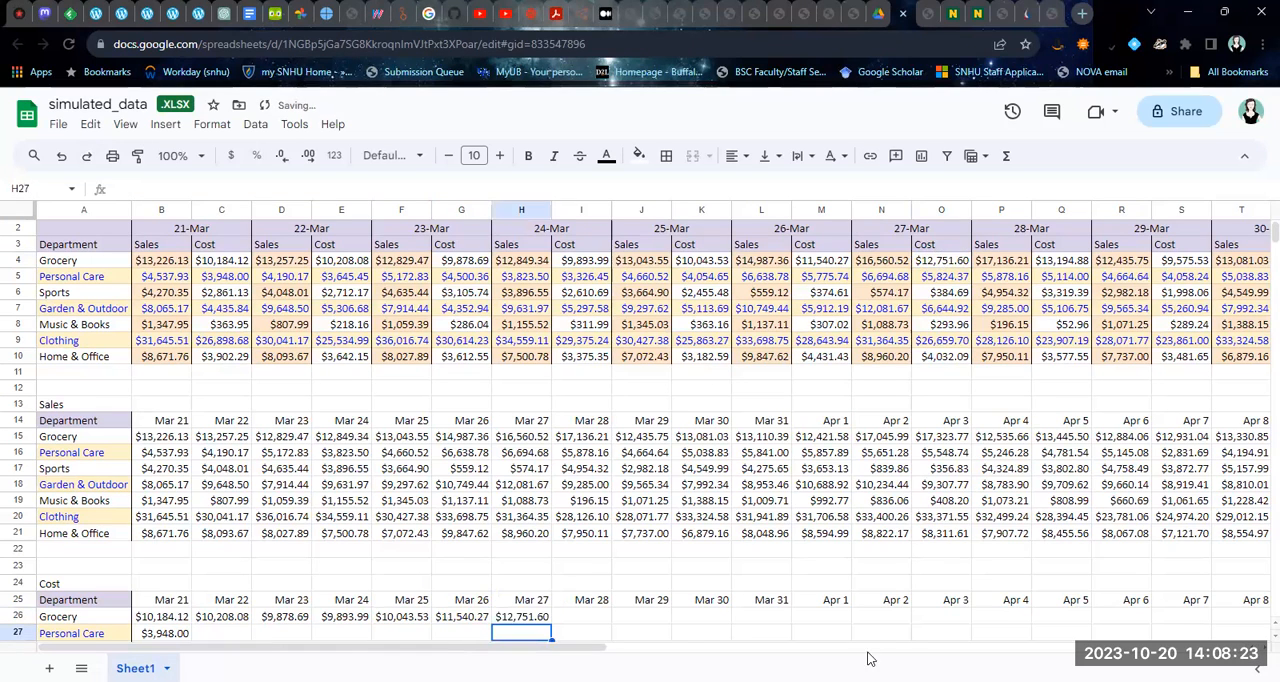
left_click(606, 612)
type("=")
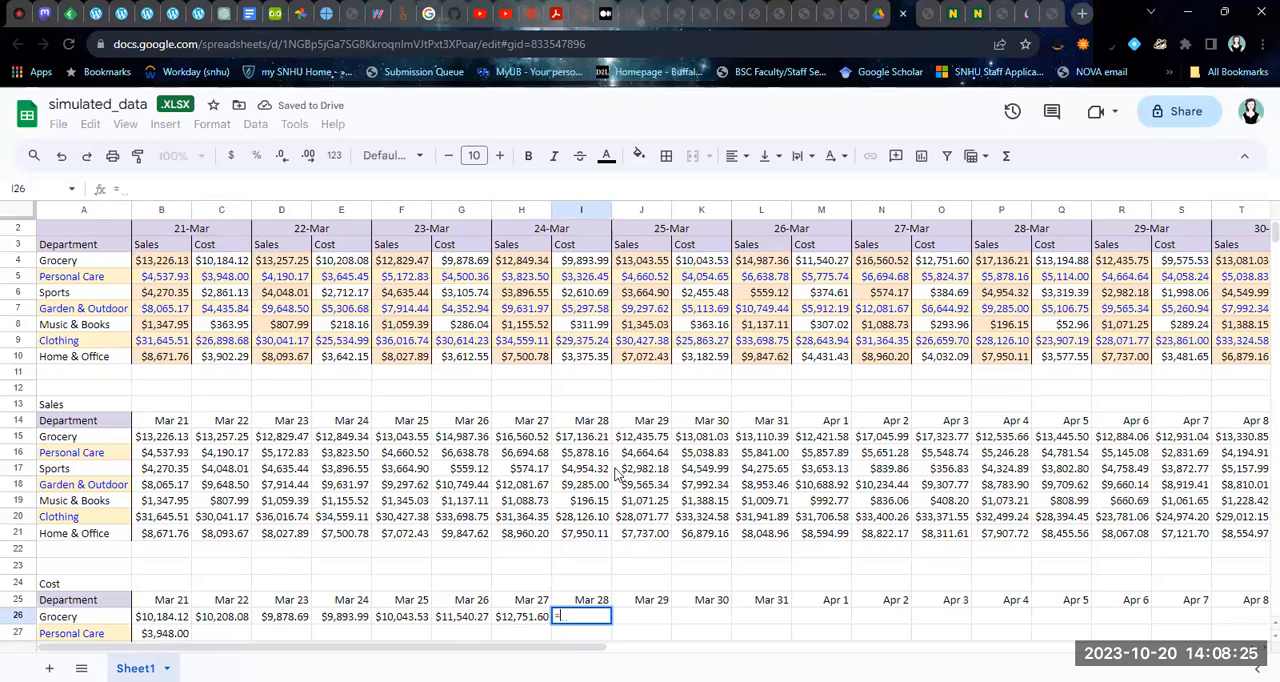
left_click(1064, 262)
key("Return")
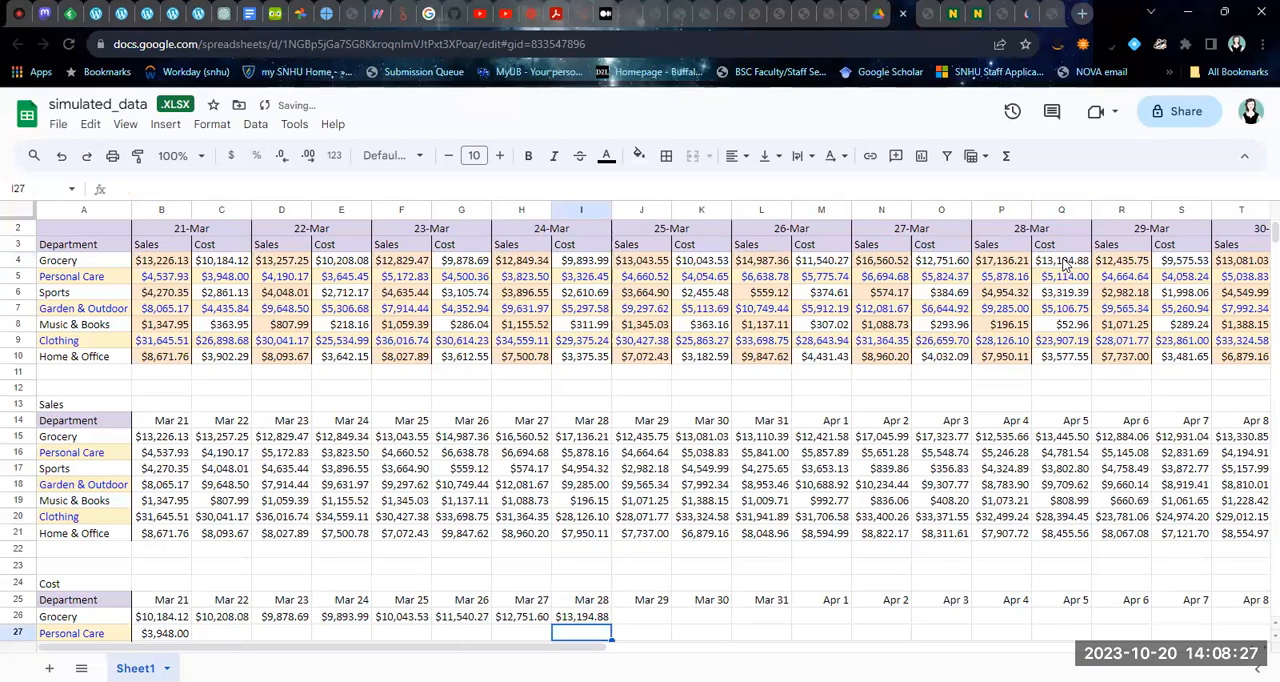
Enter =S4 in J26 to reference the Mar 29 Grocery cost in the Cost table
left_click(630, 614)
type("=")
left_click(1190, 262)
key("Return")
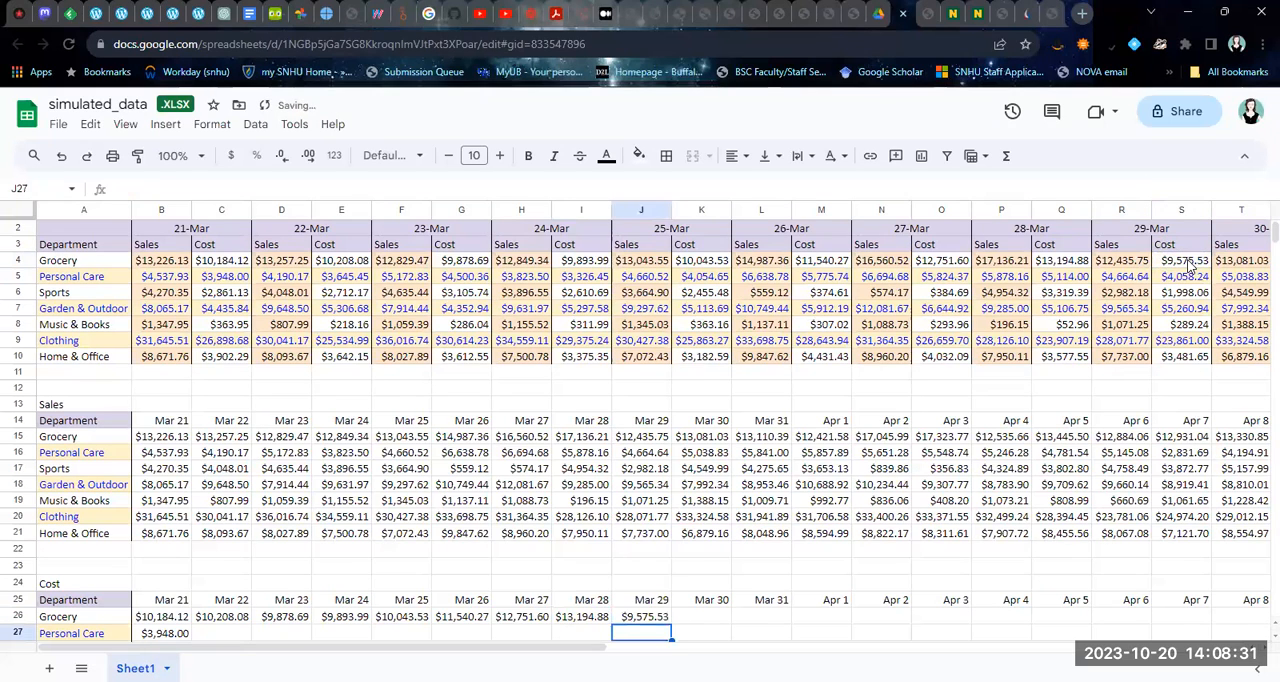
Reference the Mar 30 and Mar 31 Grocery costs in the Cost table with =U4 in K26 and =W4 in L26
left_click_drag(628, 652, 810, 648)
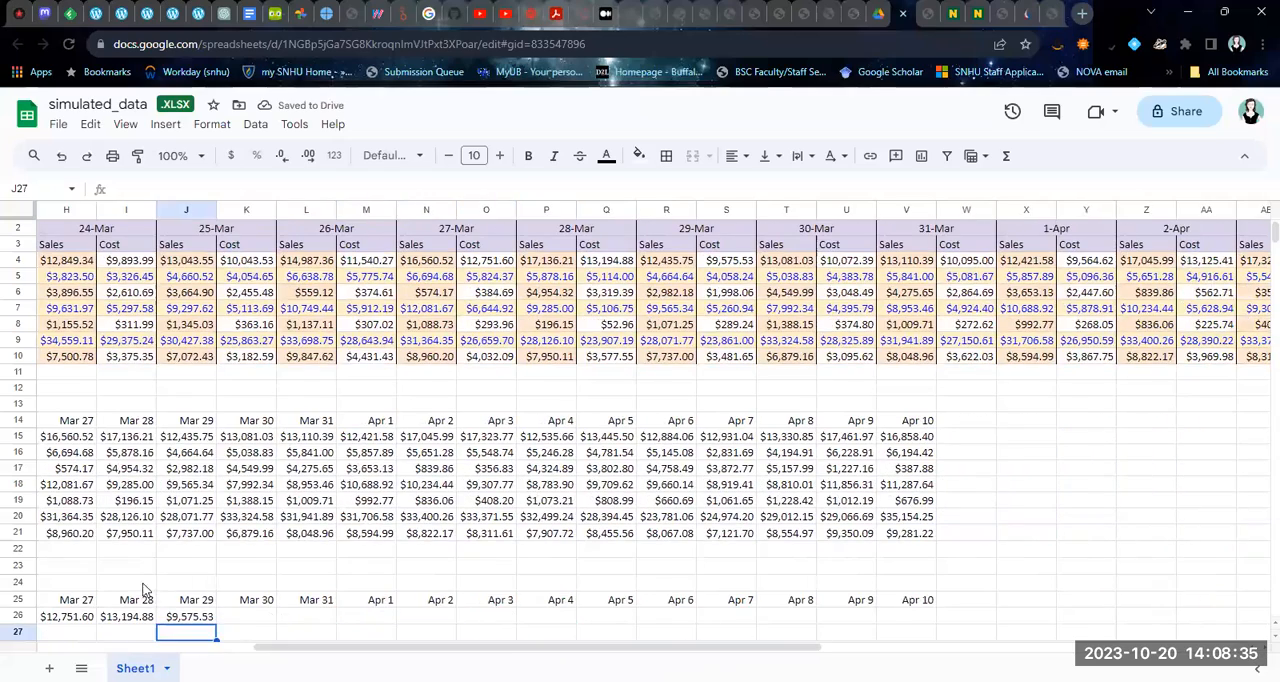
left_click(248, 615)
type("=")
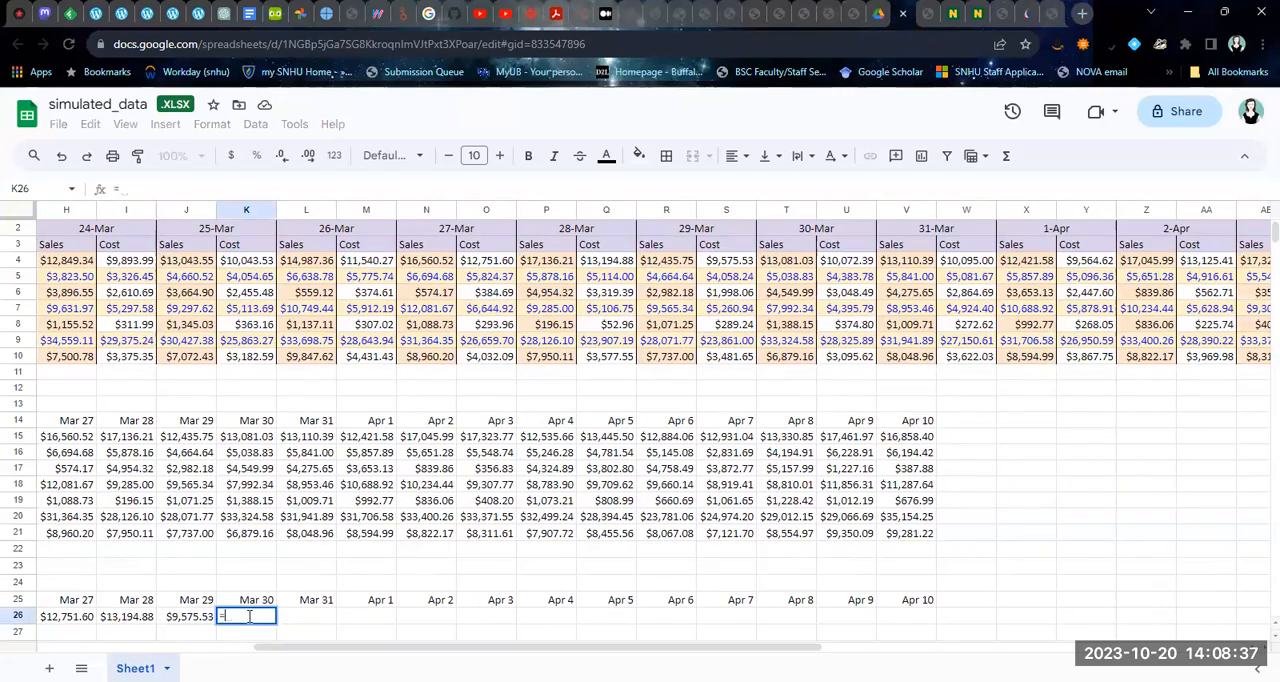
left_click(849, 262)
key("Return")
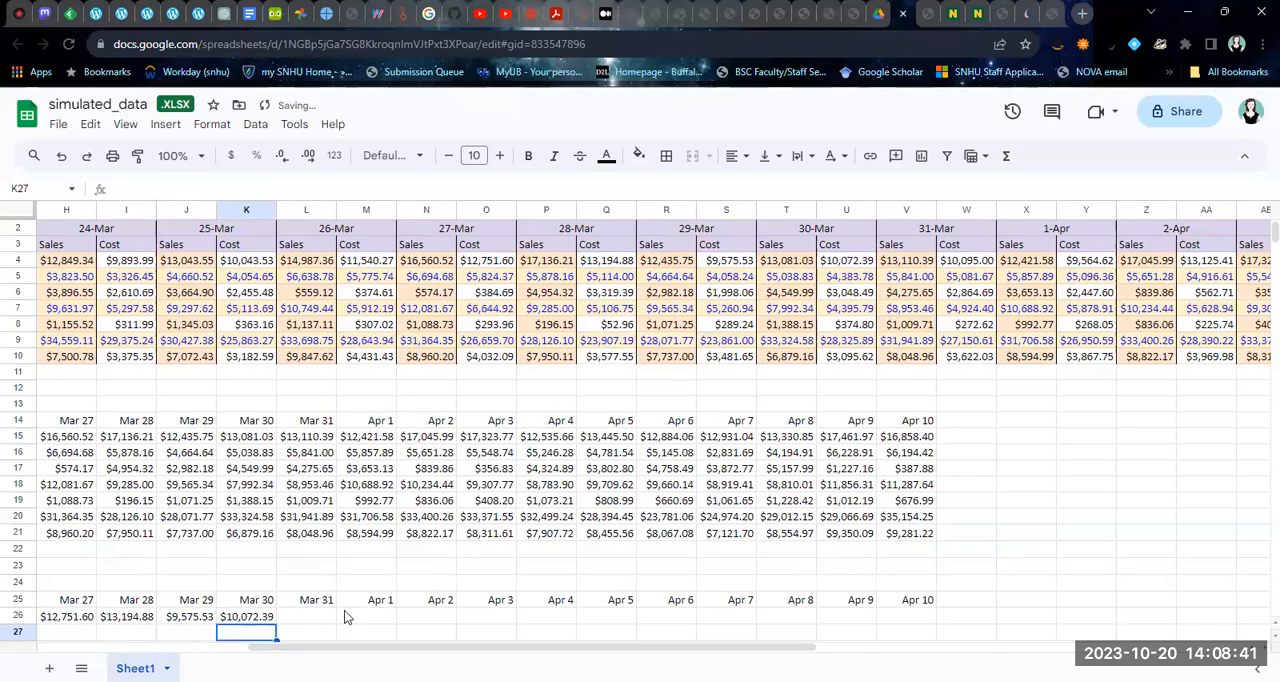
left_click(306, 616)
type("=")
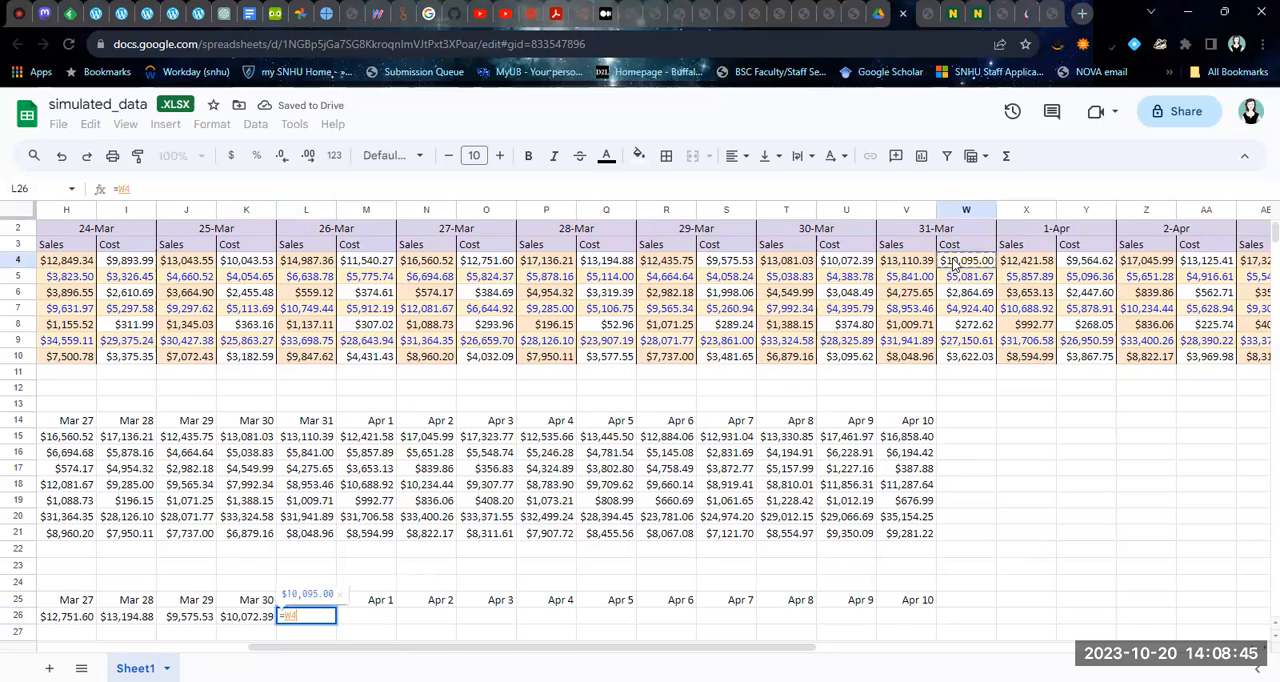
key("Return")
Enter the Apr 1 and Apr 2 Grocery cost references, =Y4 in M26 and =AA4 in N26
left_click(383, 616)
type("=")
left_click(1080, 260)
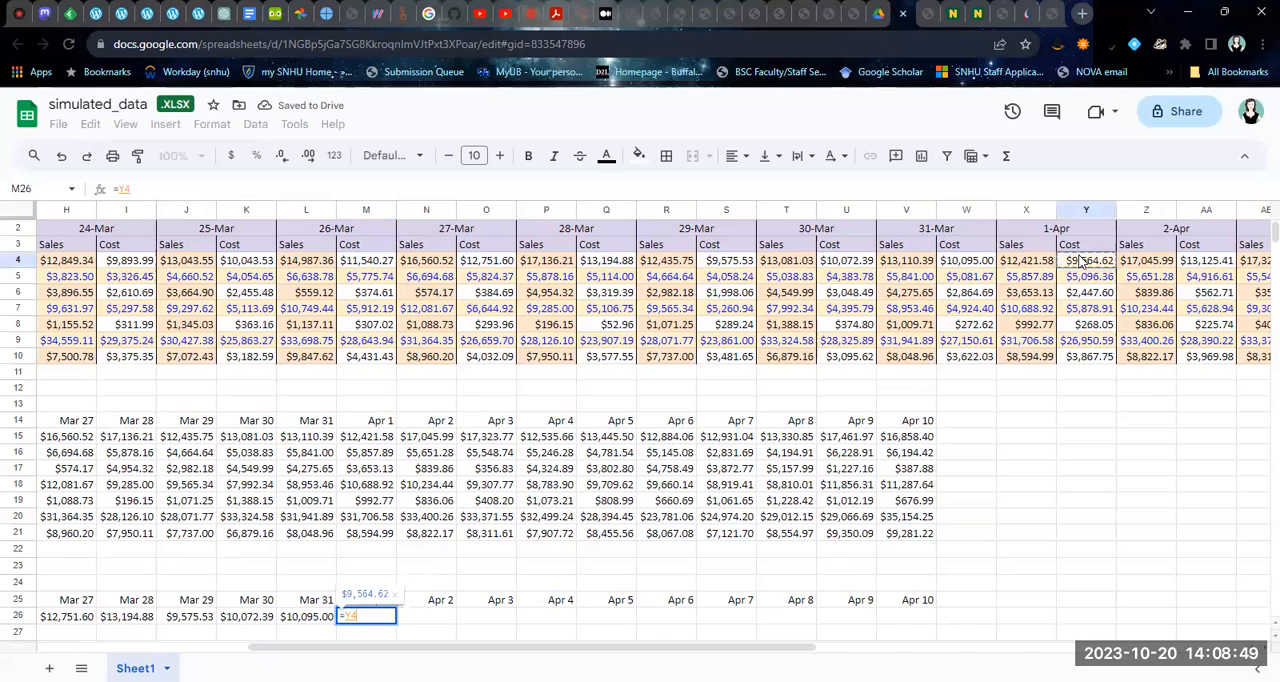
key("Return")
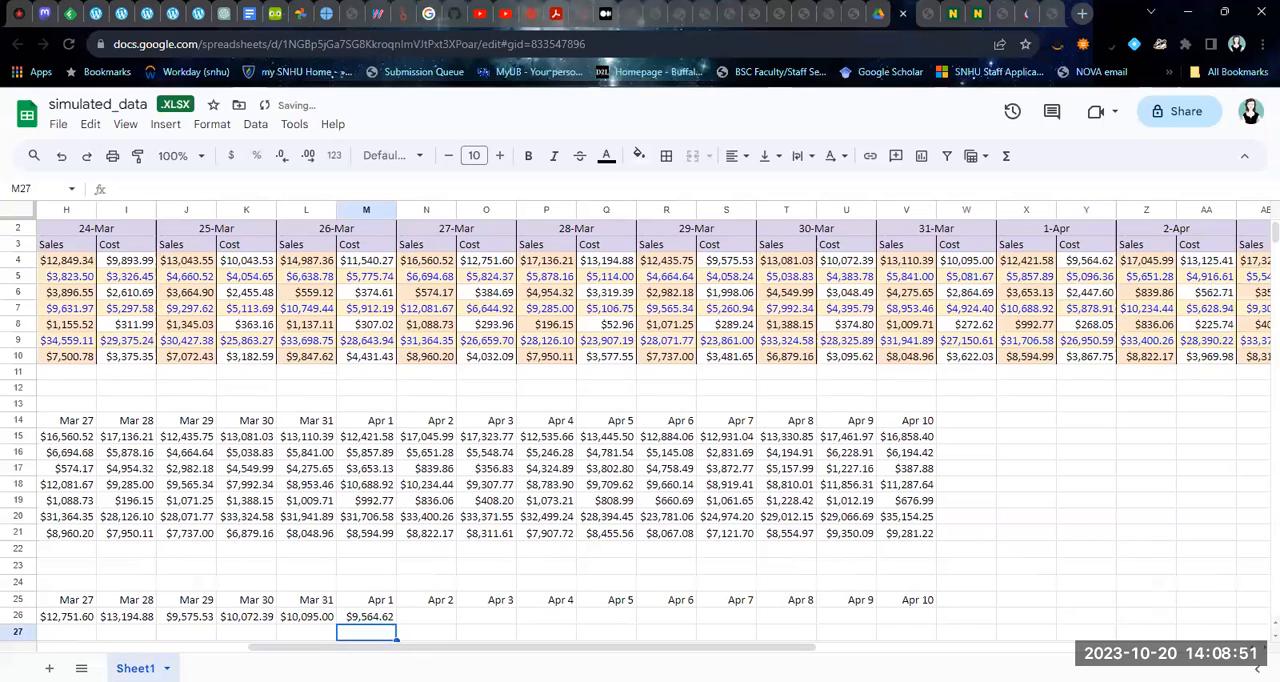
left_click(437, 612)
type("=")
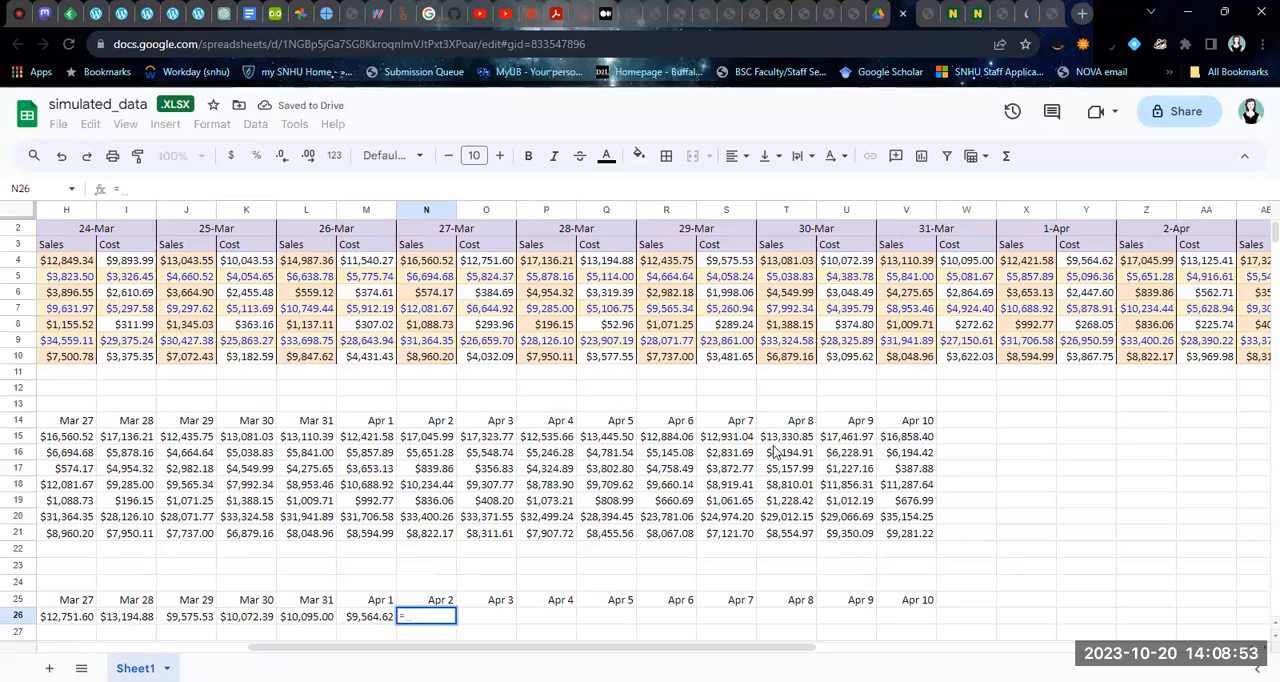
left_click(1192, 261)
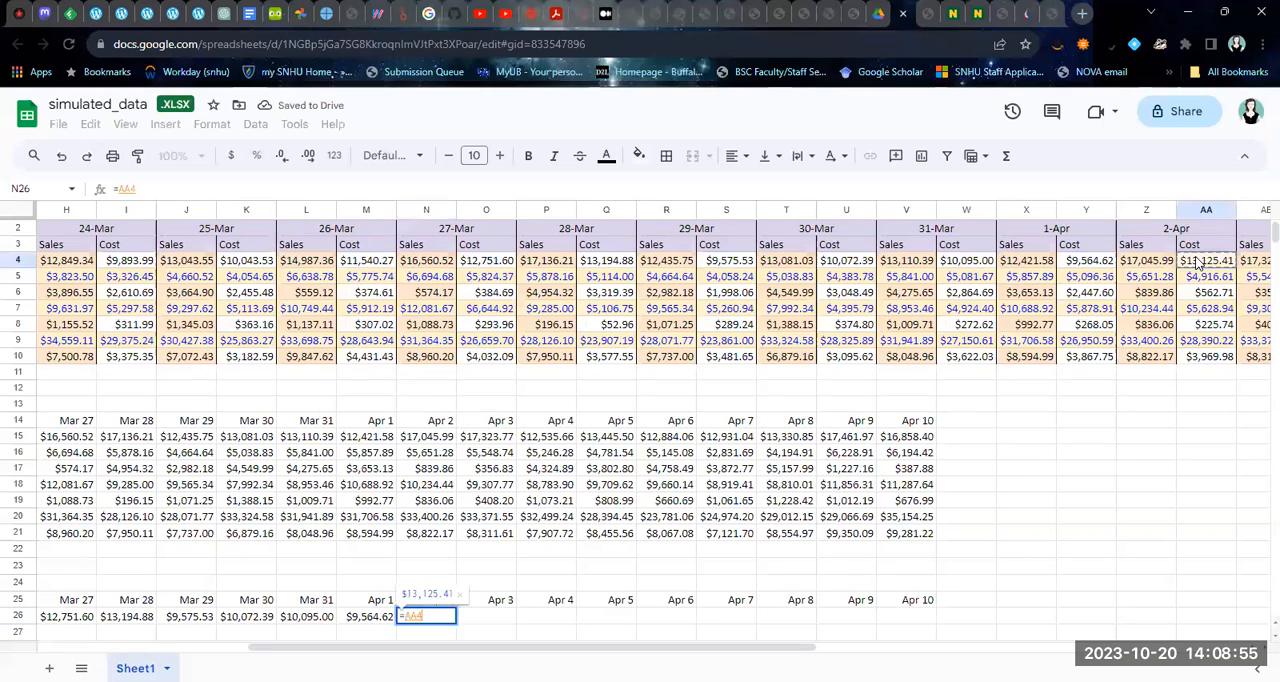
key("Return")
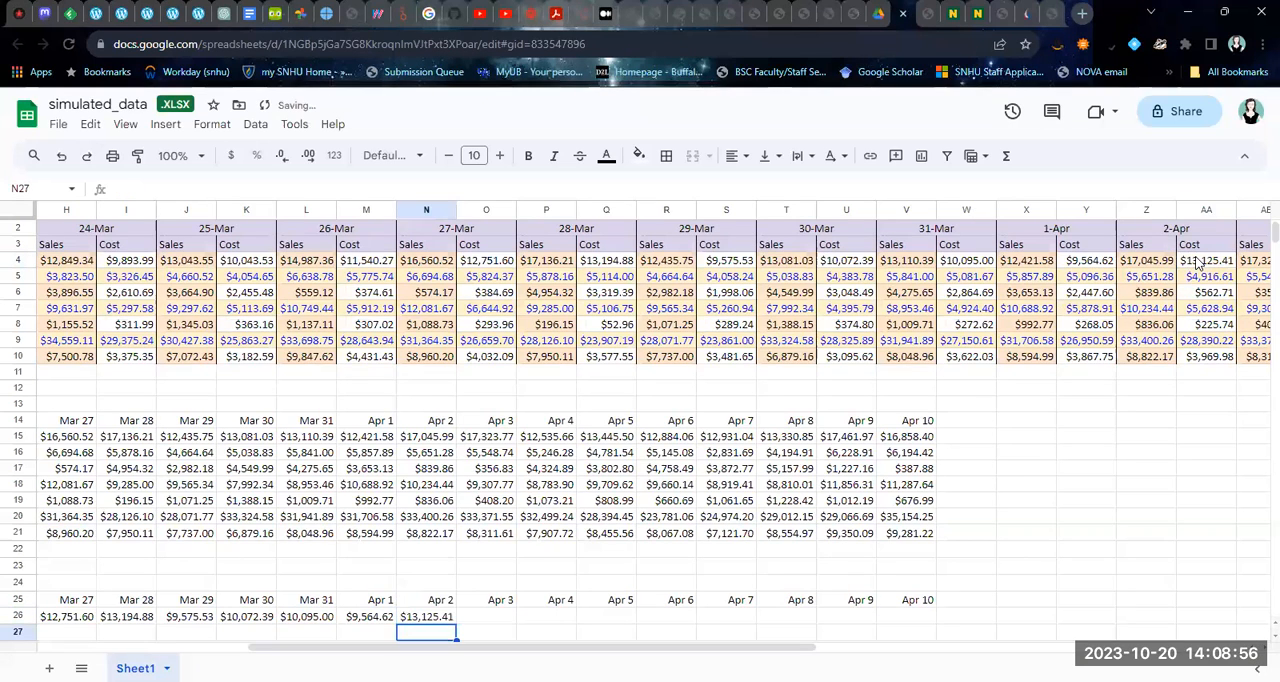
Link the Apr 3 and Apr 4 Grocery costs by entering =AC4 in O26 and =AE4 in P26
left_click(507, 618)
type("=")
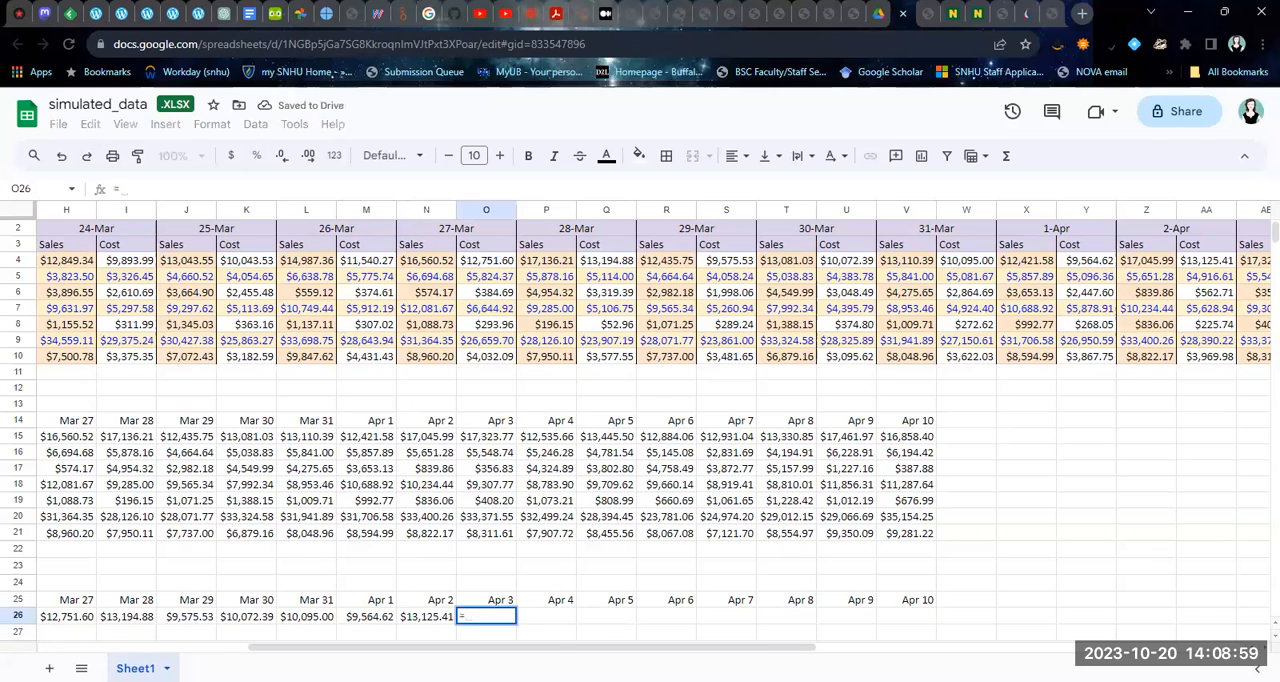
scroll(766, 640, "right", 4)
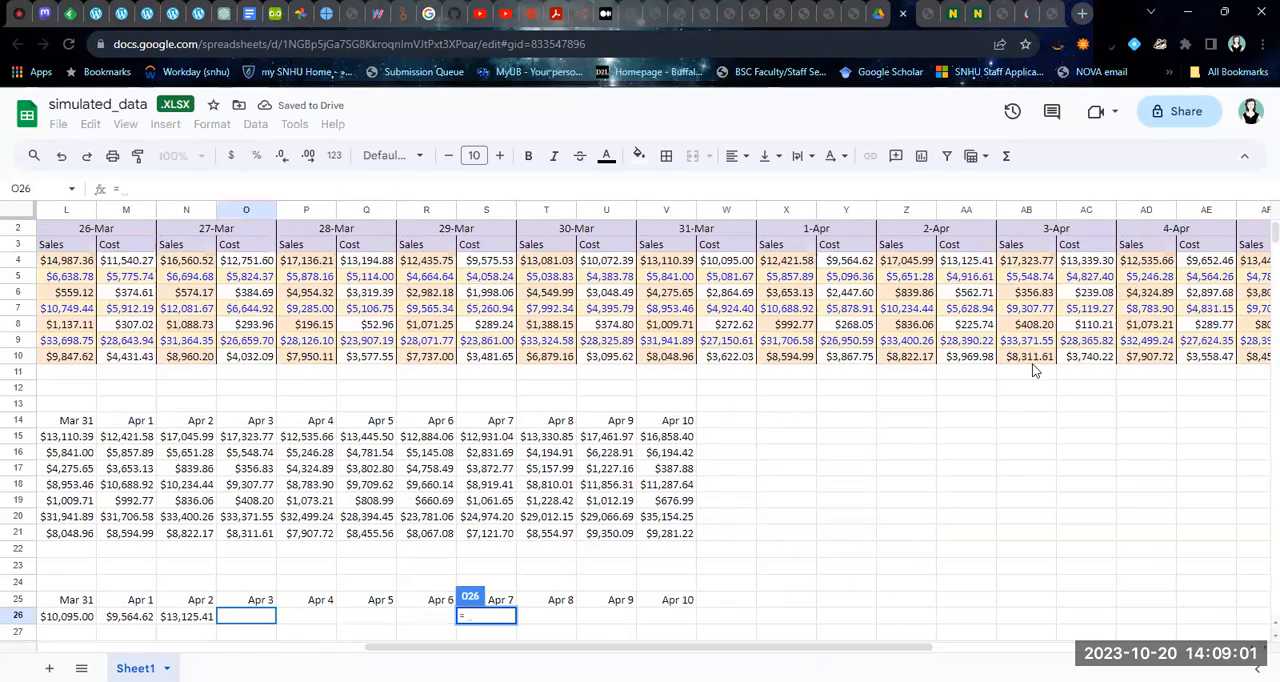
left_click(1076, 262)
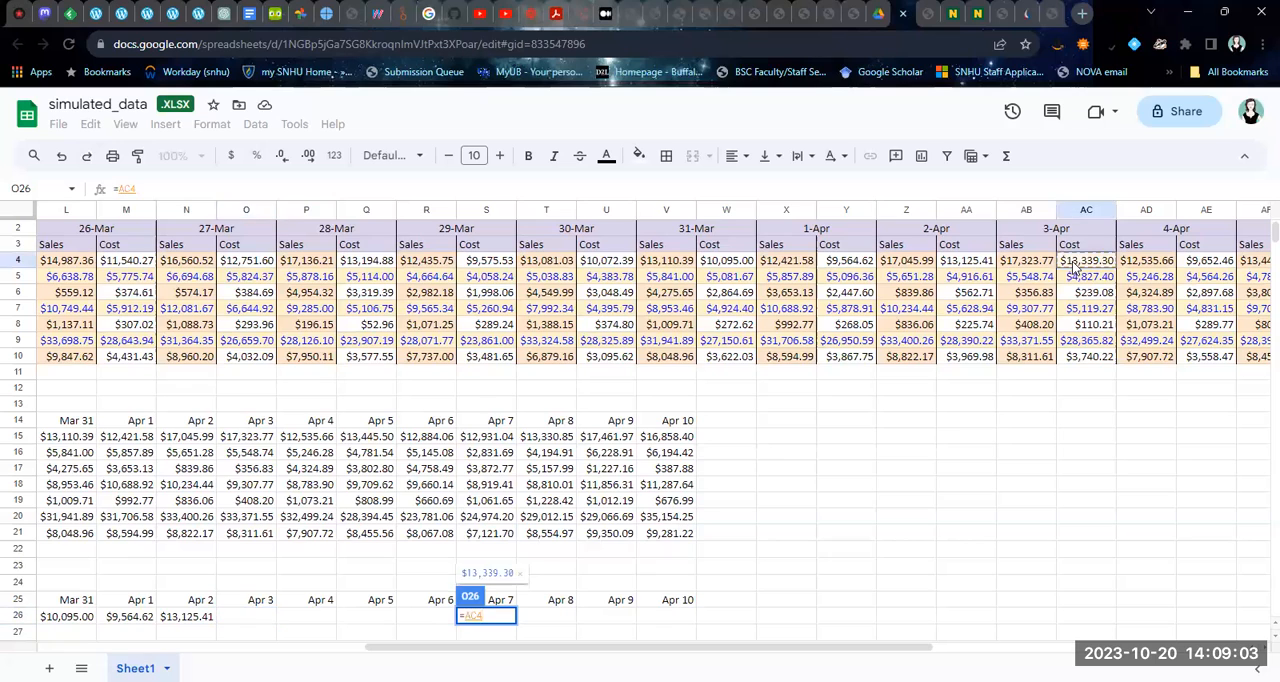
key("Return")
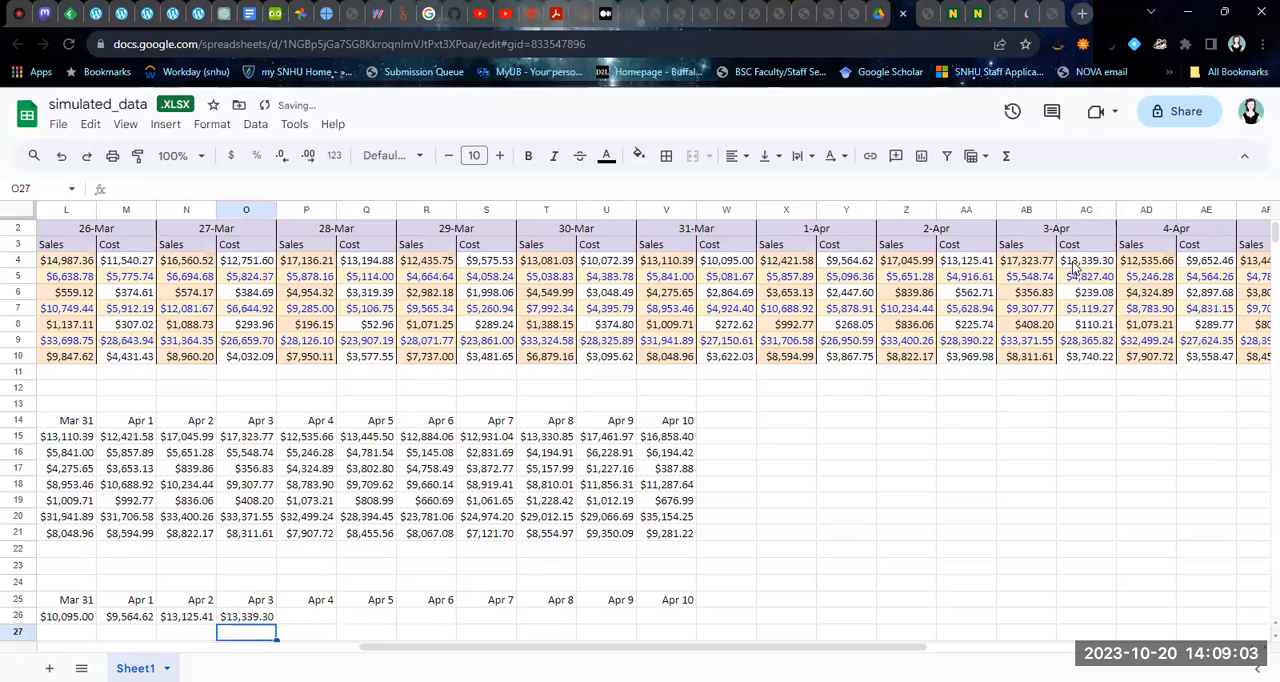
left_click(305, 615)
type("=")
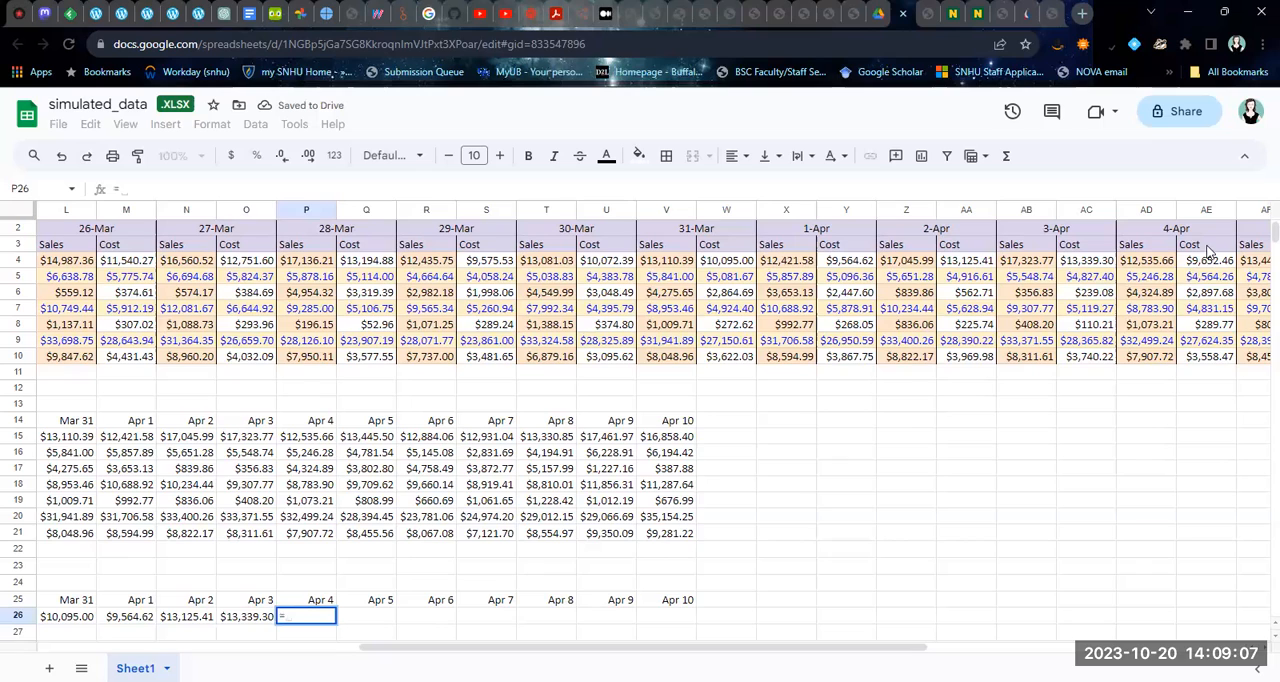
left_click(1205, 245)
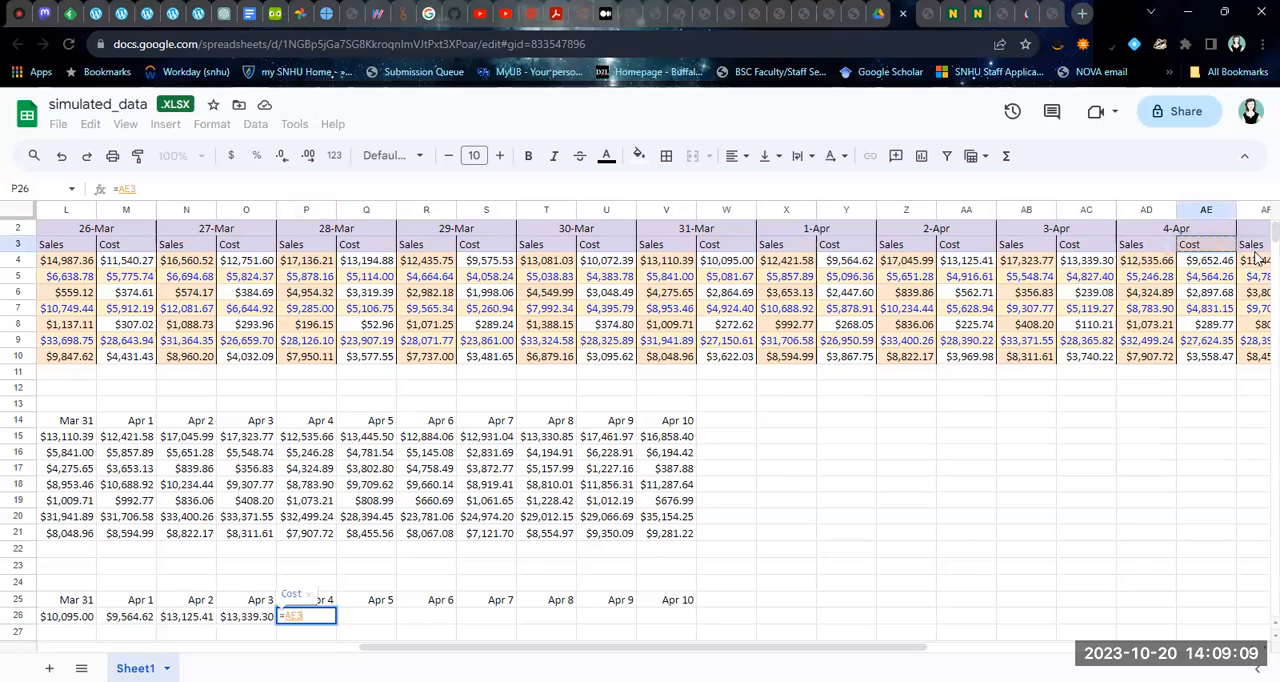
left_click(1230, 266)
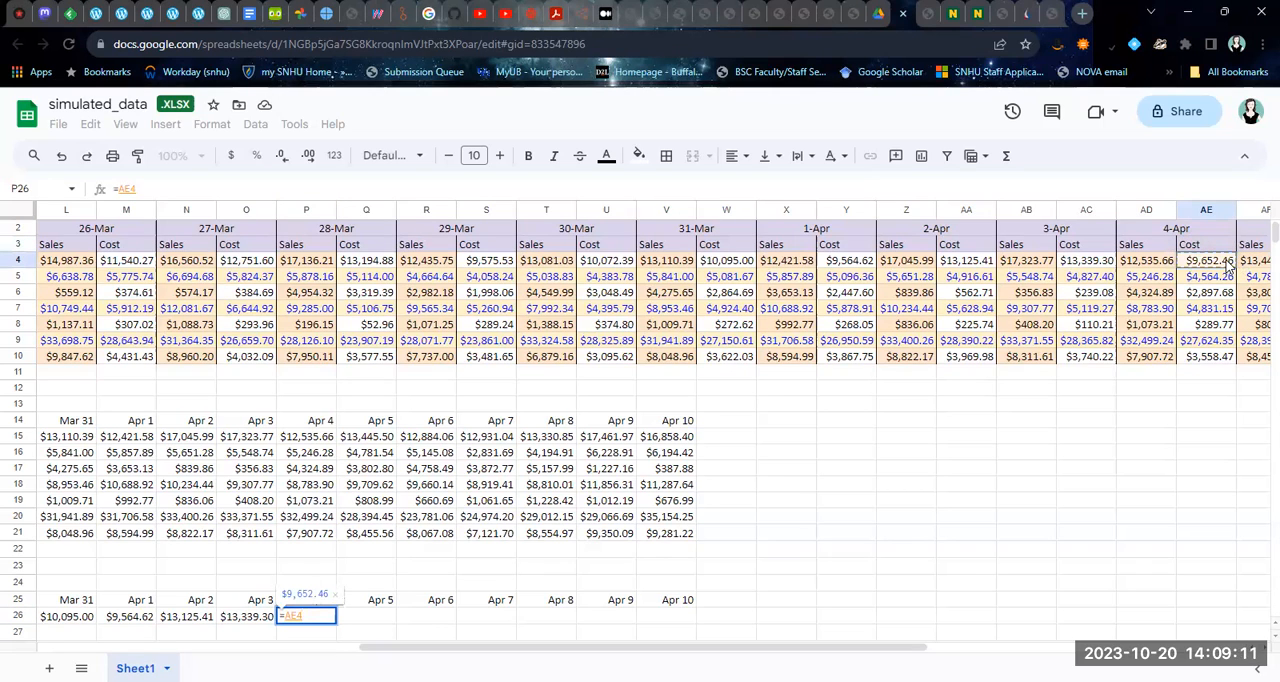
key("Return")
Reference the Apr 5 and Apr 6 Grocery costs in the Cost table with =AG4 in Q26 and =AI4 in R26
left_click(362, 618)
type("=")
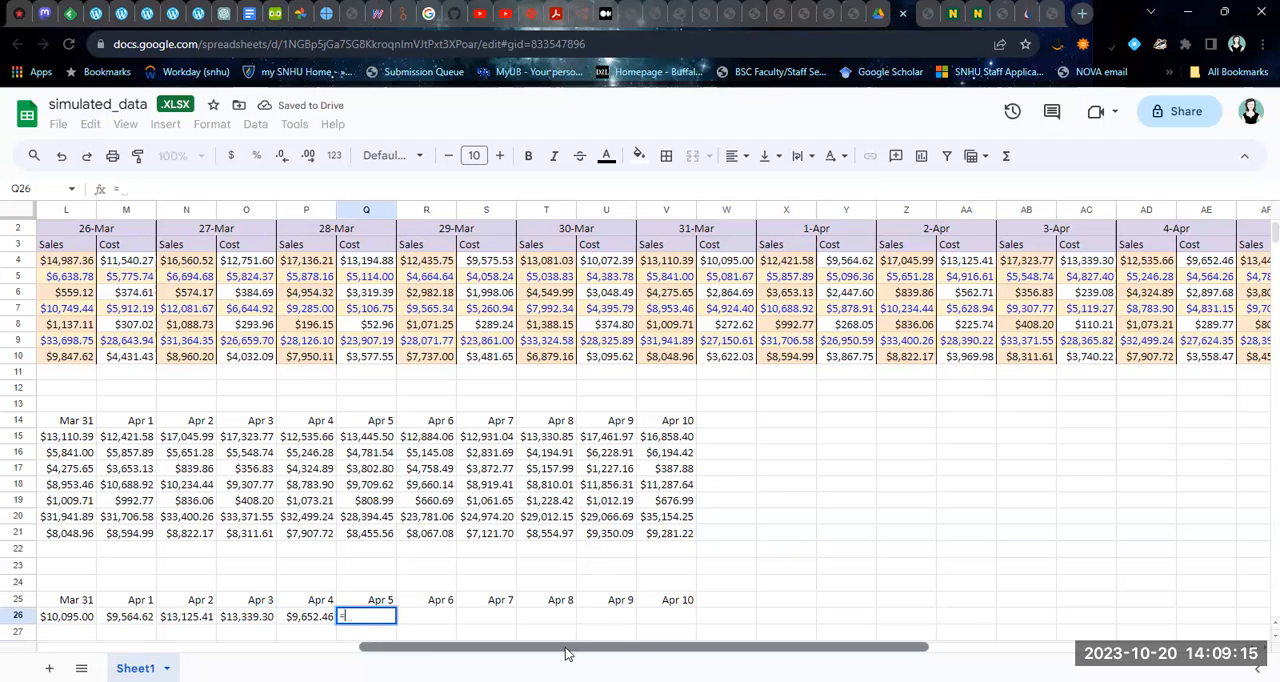
left_click_drag(552, 647, 634, 647)
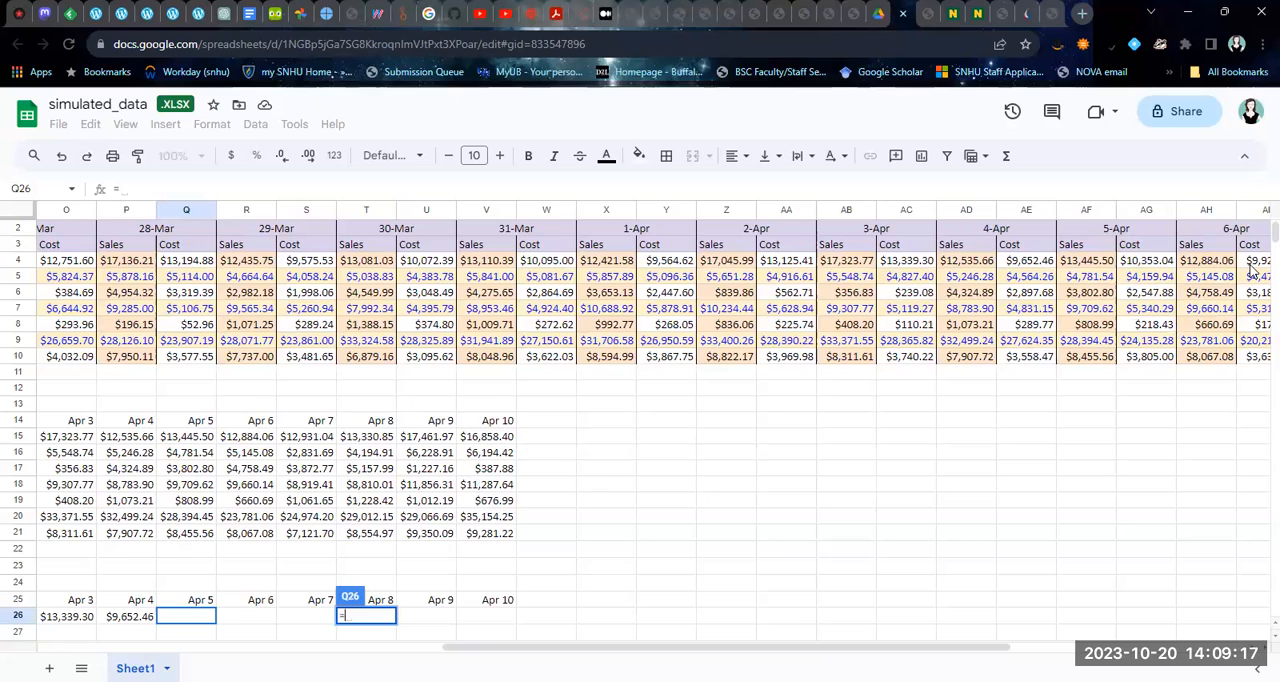
left_click(1148, 262)
key("Return")
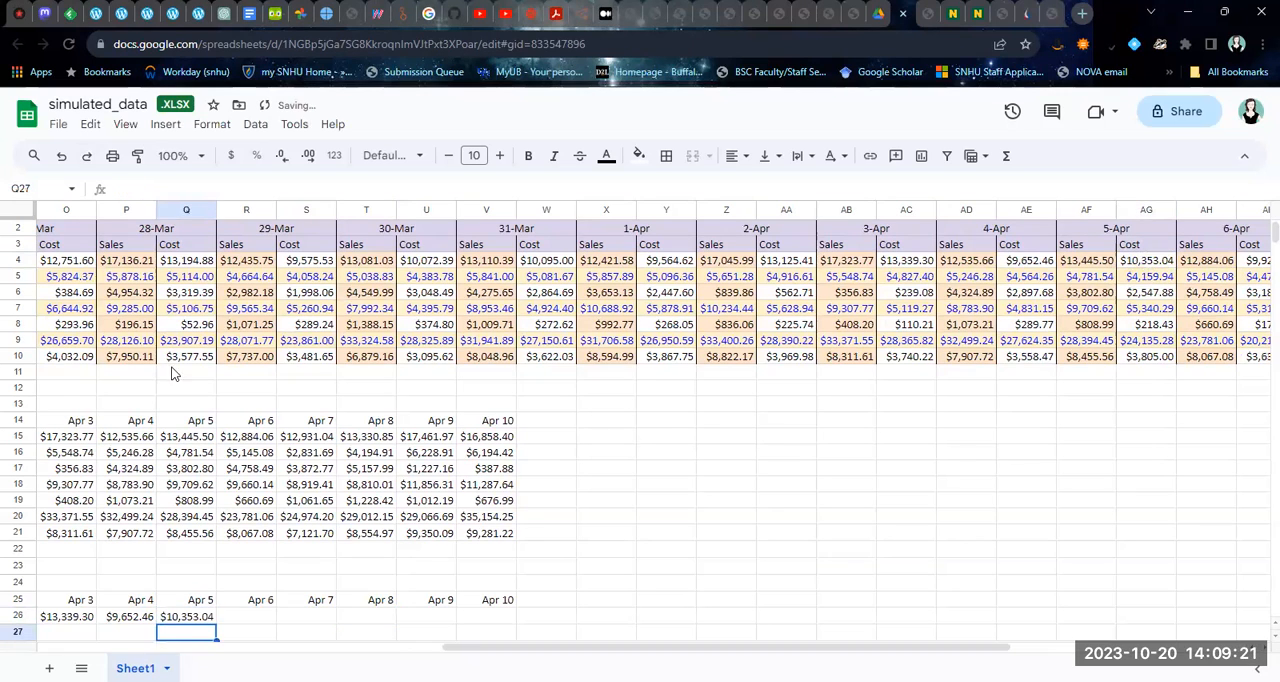
left_click(246, 618)
type("=")
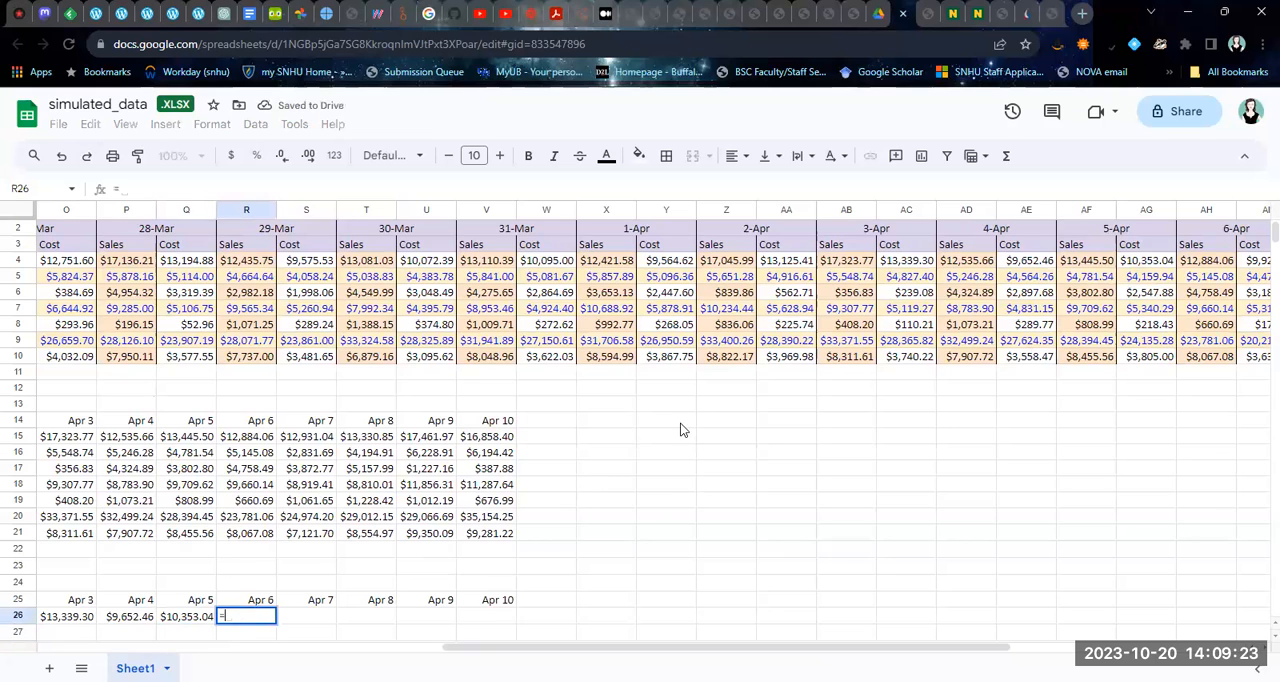
left_click(1252, 266)
key("Return")
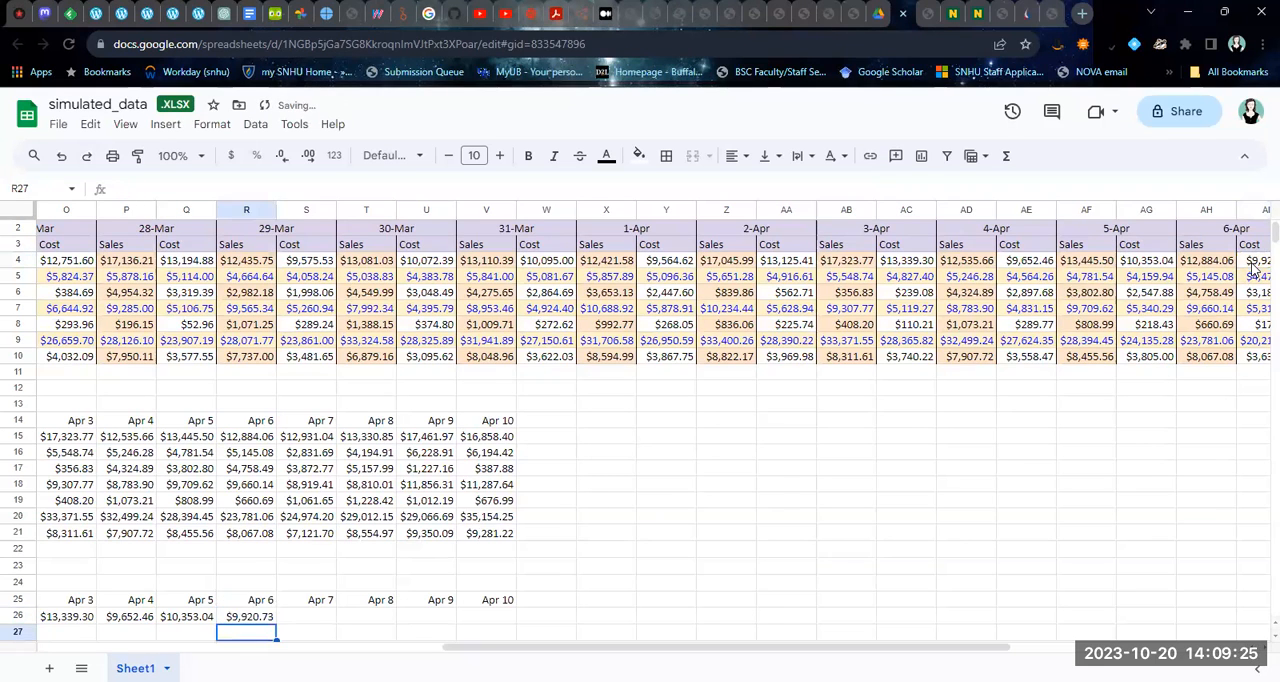
Enter the Apr 7 and Apr 8 Grocery cost references, =AK4 in S26 and =AM4 in T26
left_click_drag(731, 647, 829, 647)
left_click(136, 613)
type("=")
left_click(1207, 262)
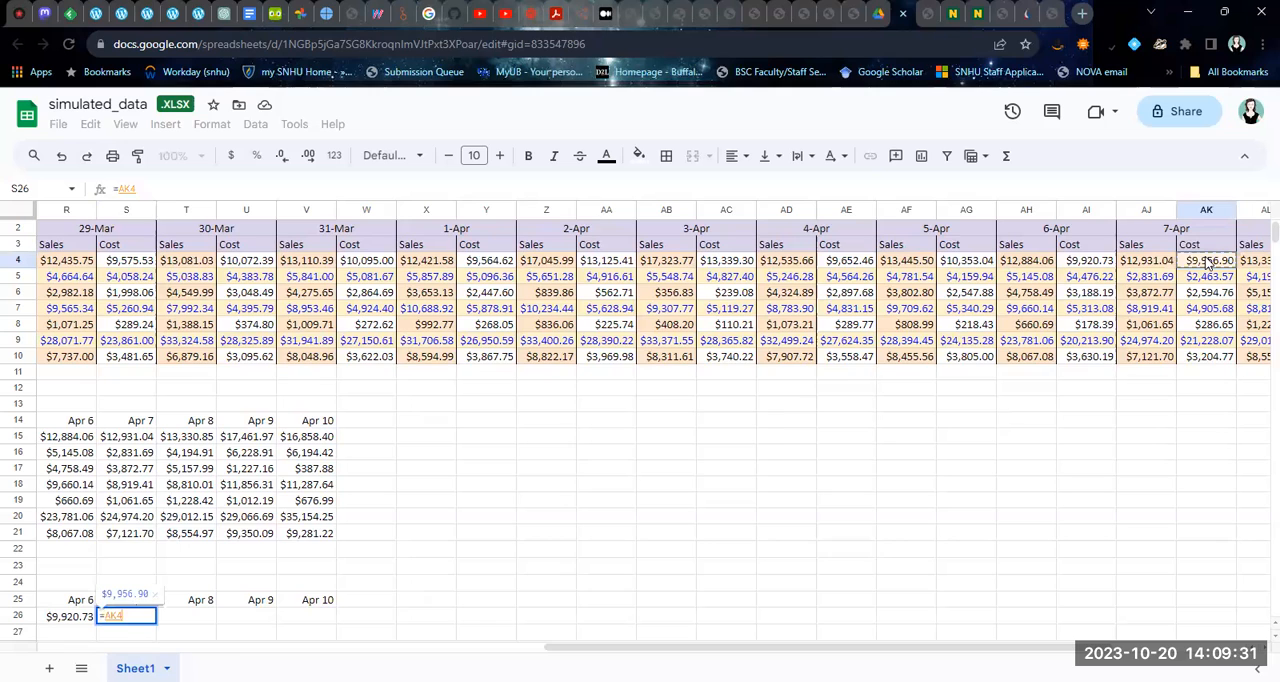
key("Return")
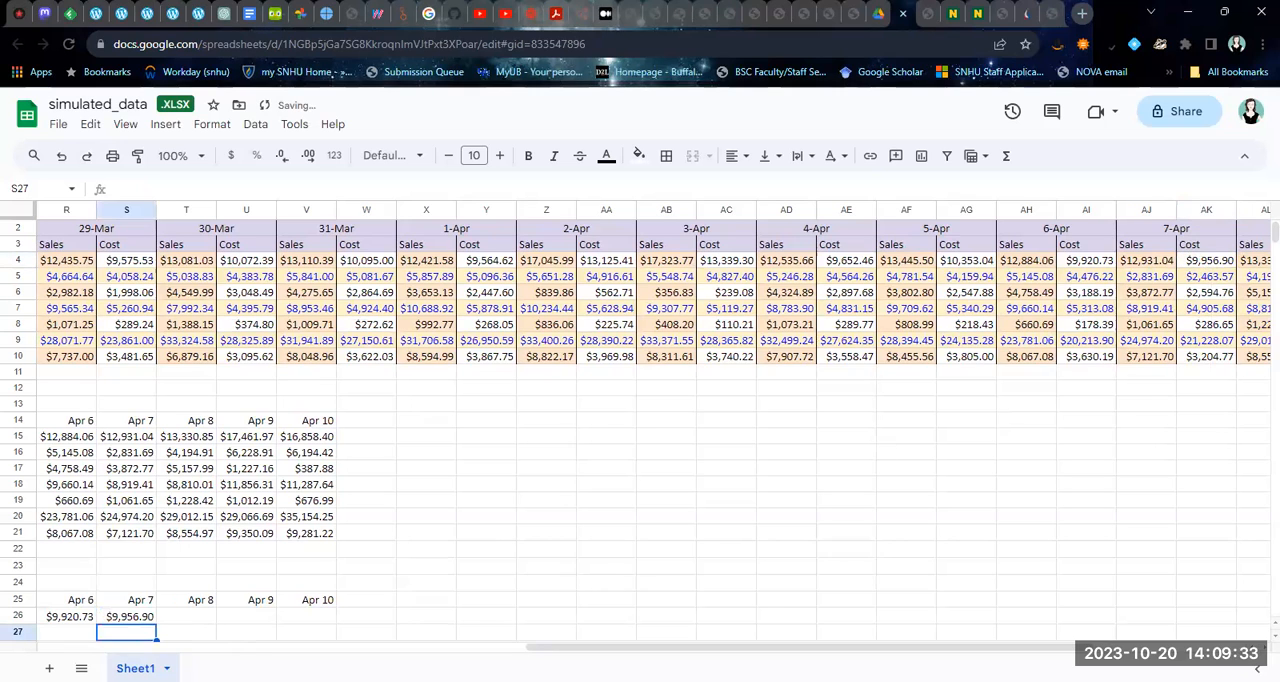
left_click_drag(646, 648, 674, 647)
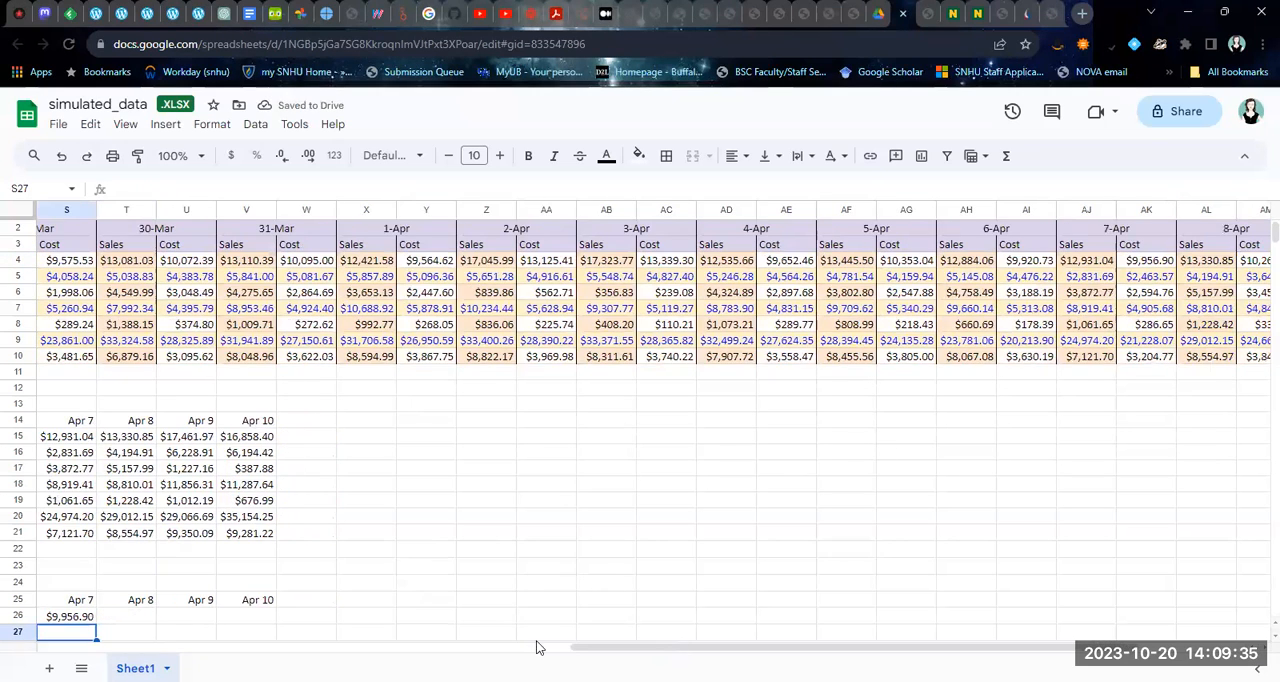
left_click(120, 614)
type("=")
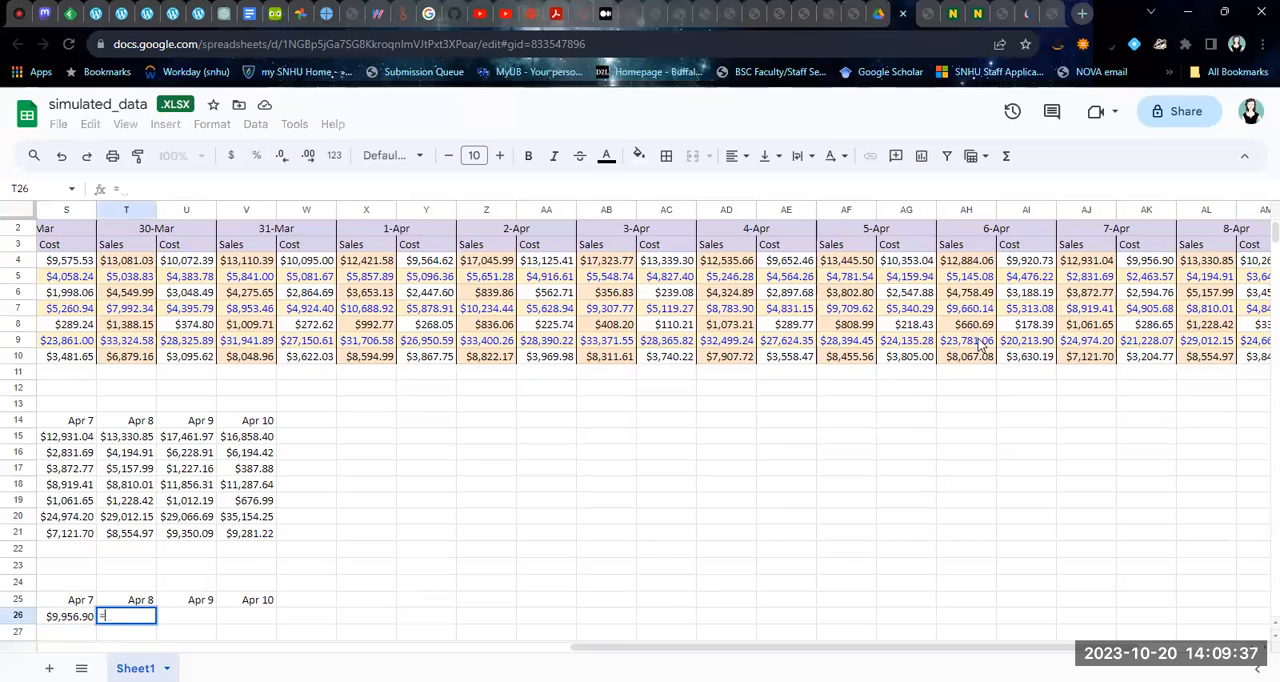
left_click(1247, 261)
key("Return")
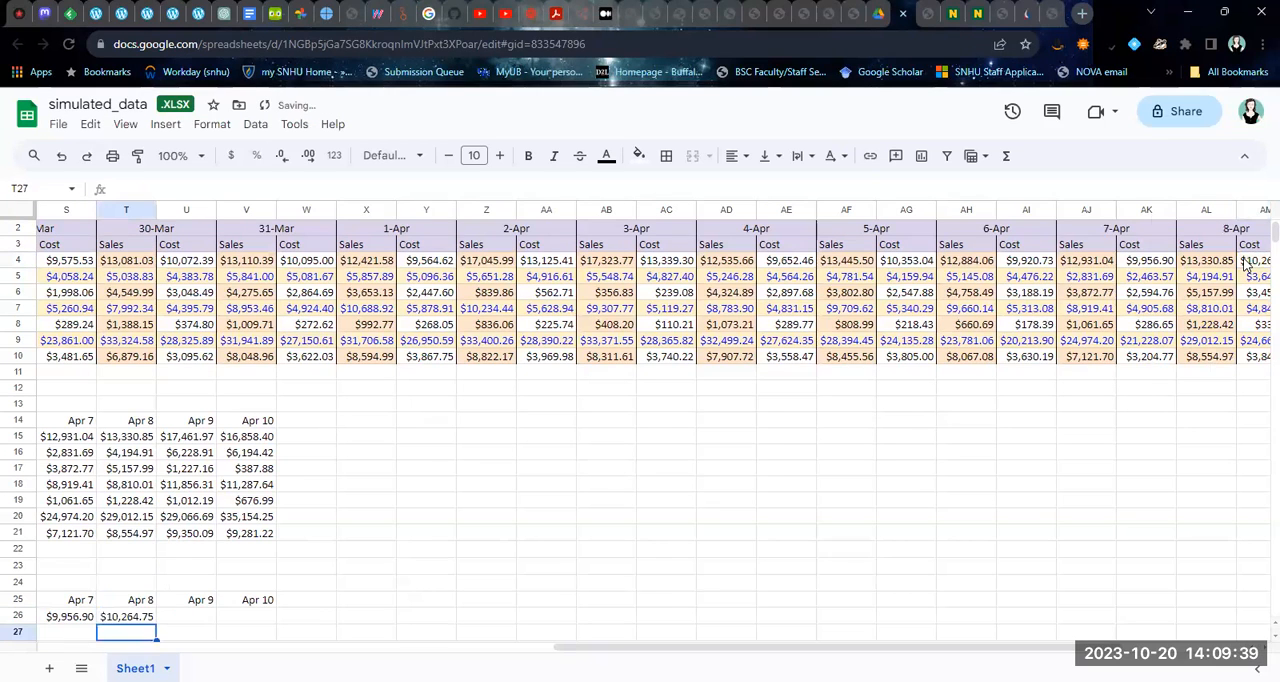
Complete the Grocery row of the Cost table with =AO4 in U26 for Apr 9 and =AQ4 in V26 for Apr 10
left_click(208, 614)
type("=")
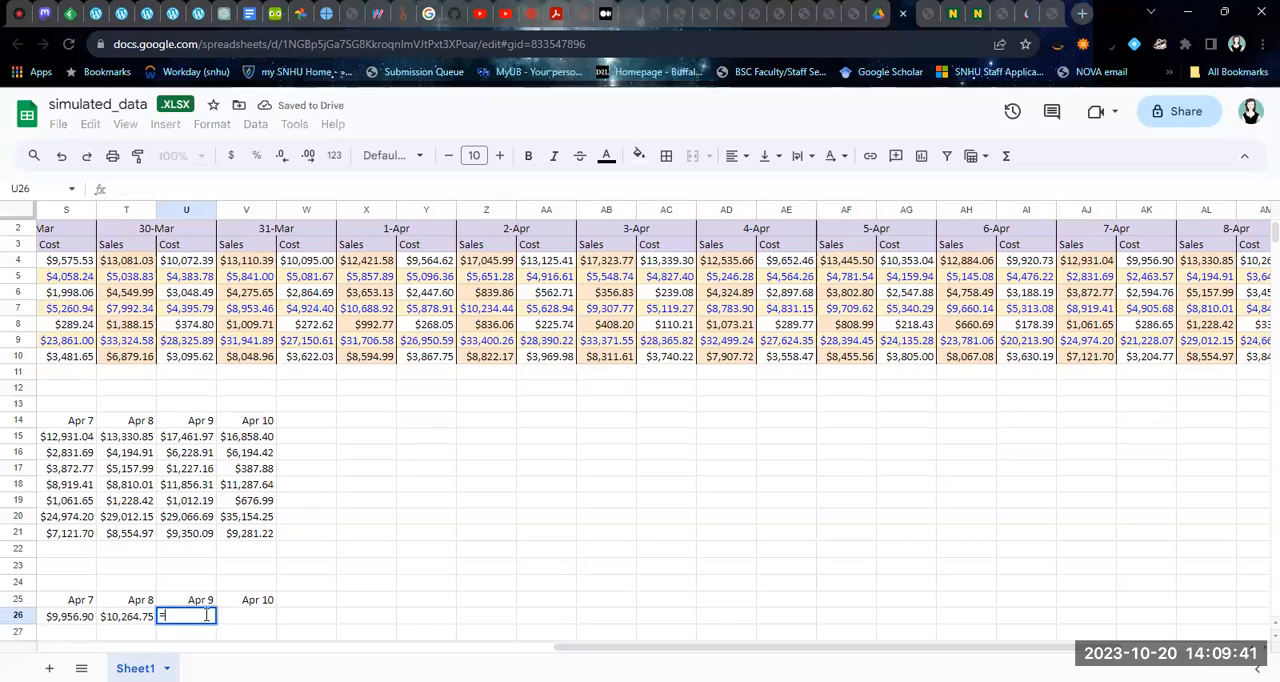
left_click_drag(766, 647, 819, 647)
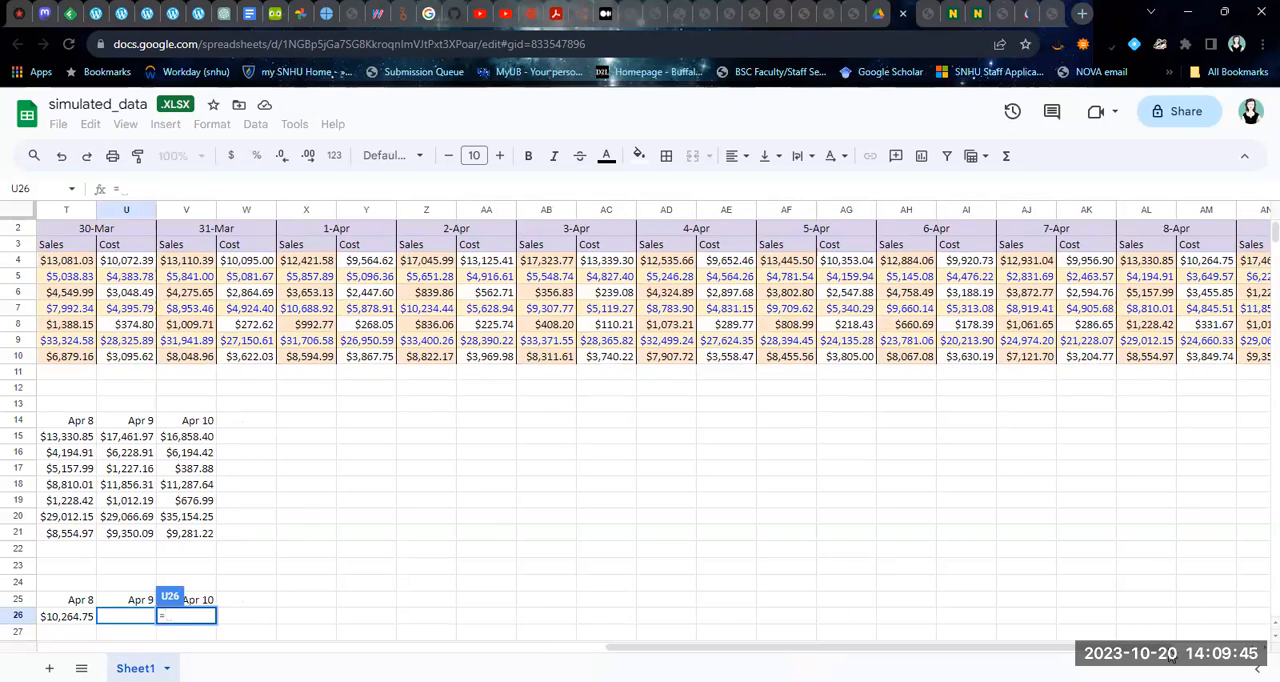
left_click_drag(1172, 647, 1204, 647)
left_click(1192, 262)
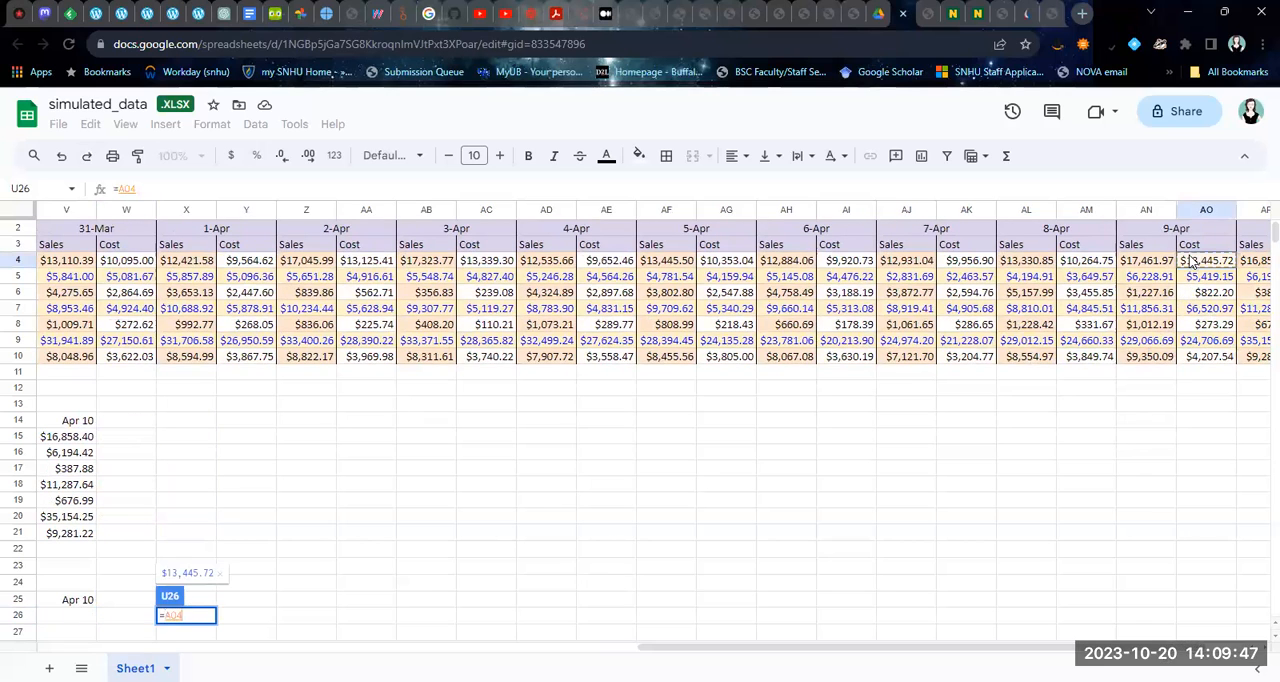
key("Return")
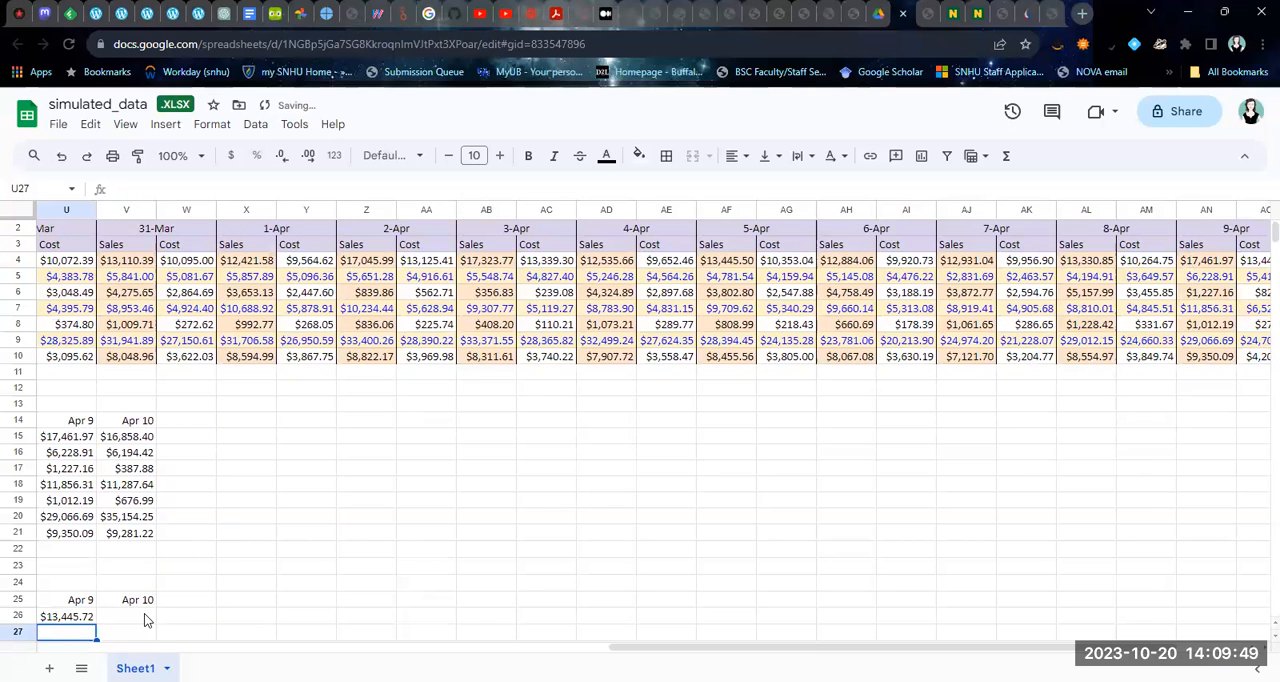
left_click(144, 617)
type("=")
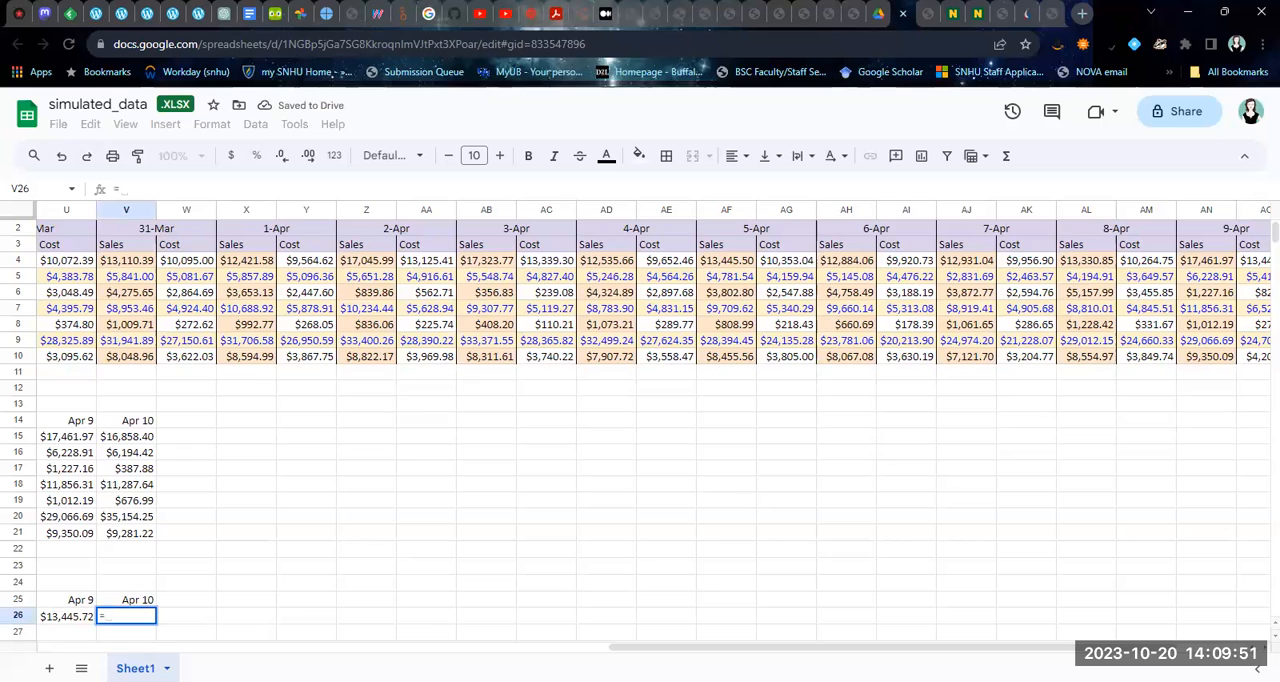
scroll(853, 625, "right", 3)
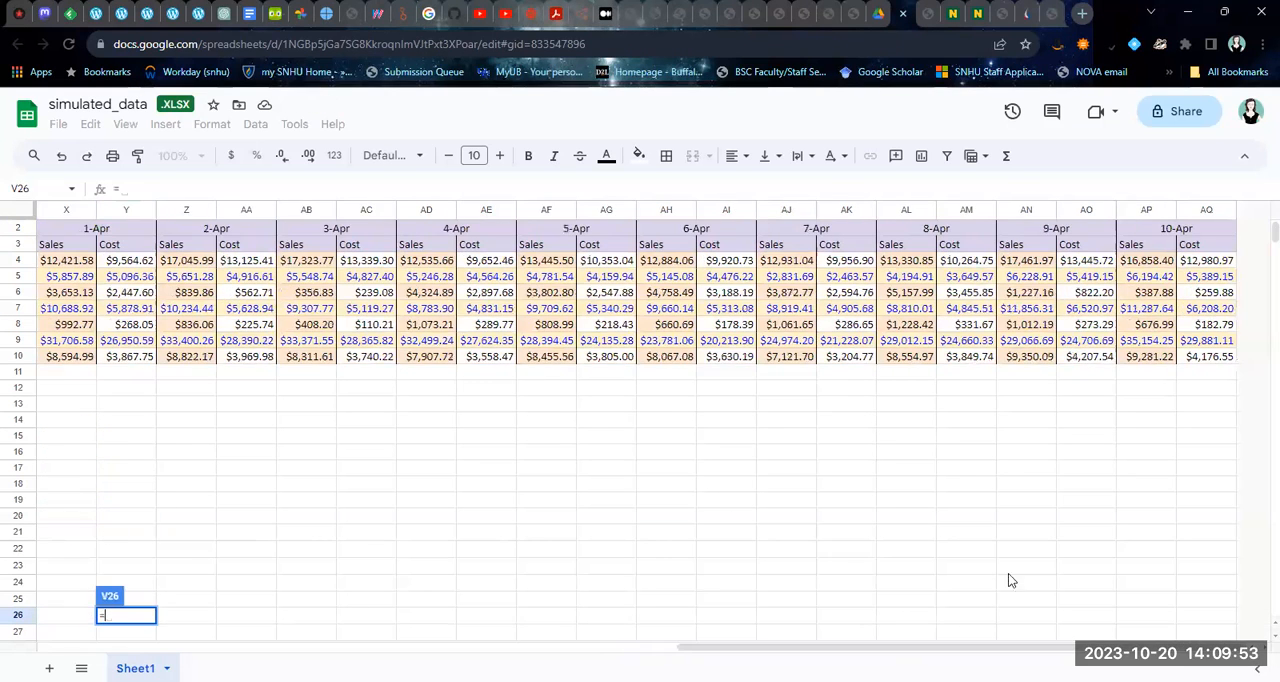
left_click(1200, 268)
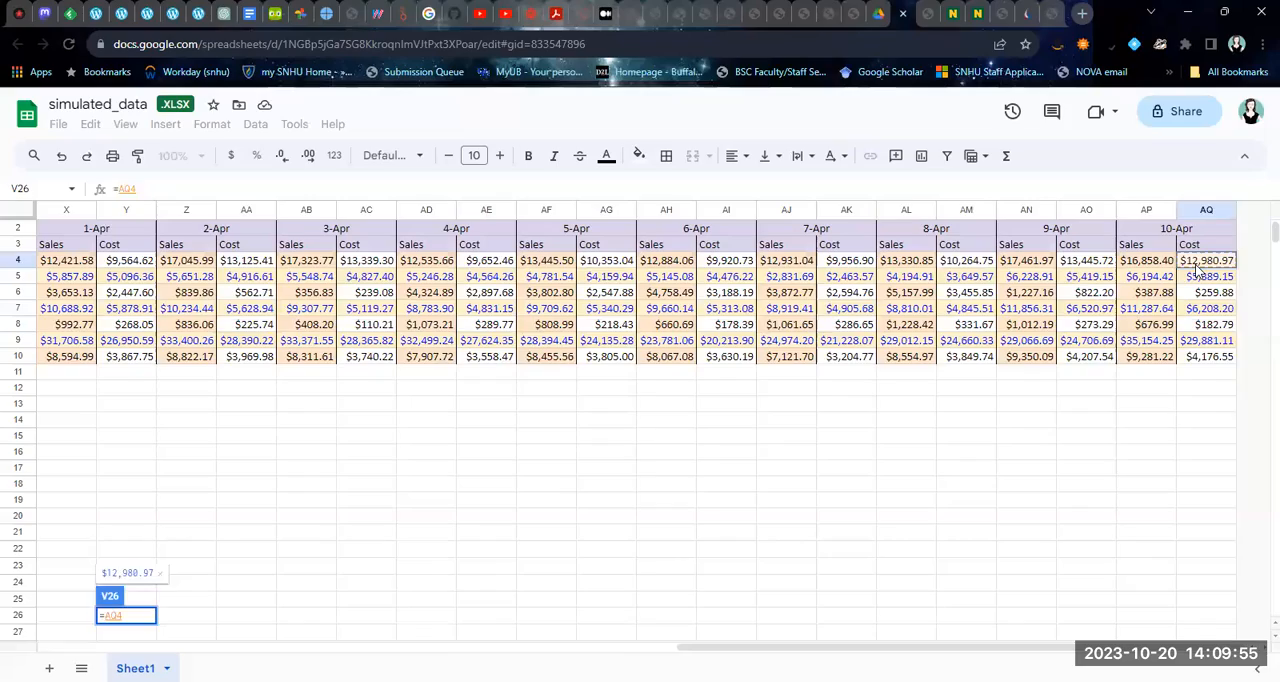
key("Return")
left_click_drag(966, 647, 328, 647)
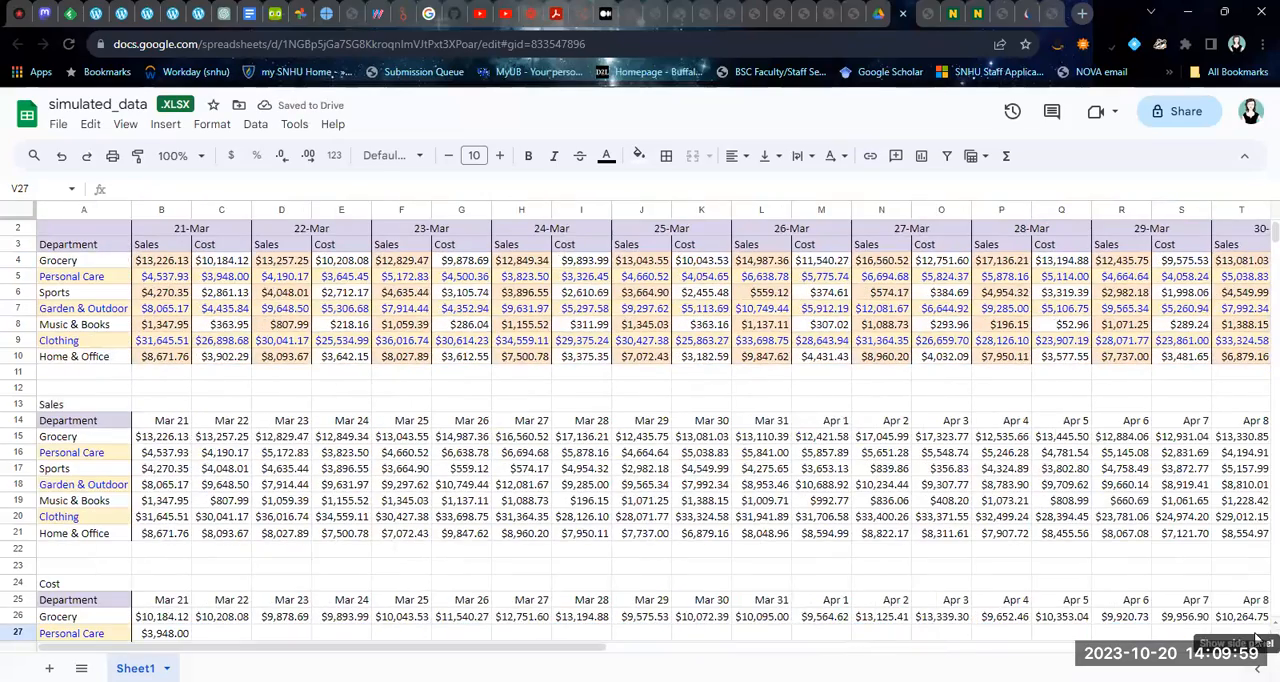
scroll(1258, 638, "down", 2)
scroll(1240, 625, "down", 3)
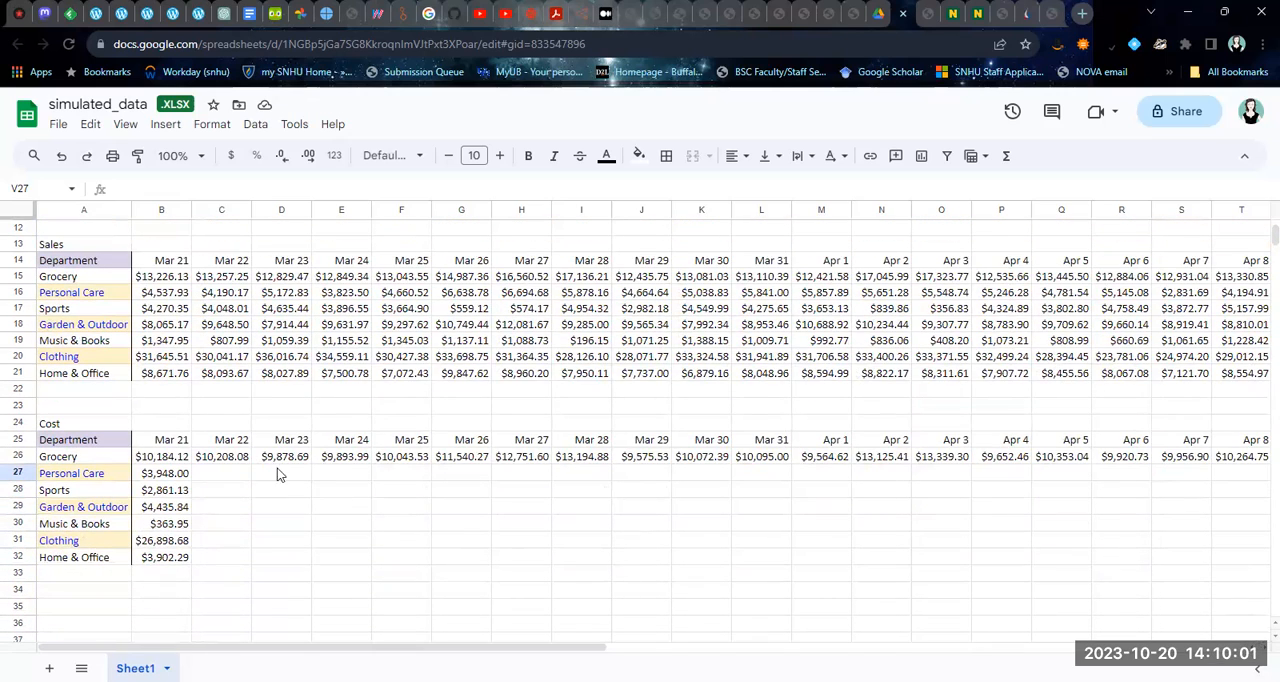
Fill the Grocery cost references for Mar 22 to Apr 10 down through the Home & Office row of the Cost table
left_click_drag(237, 461, 1115, 537)
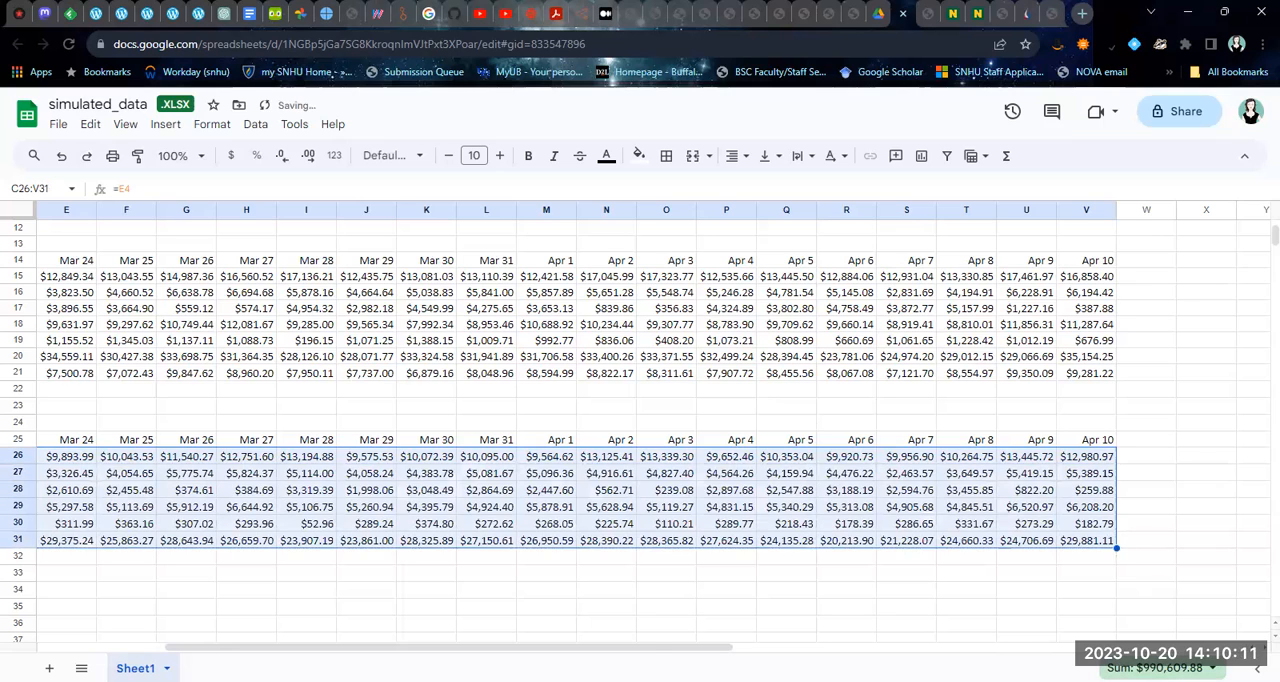
left_click_drag(657, 648, 528, 648)
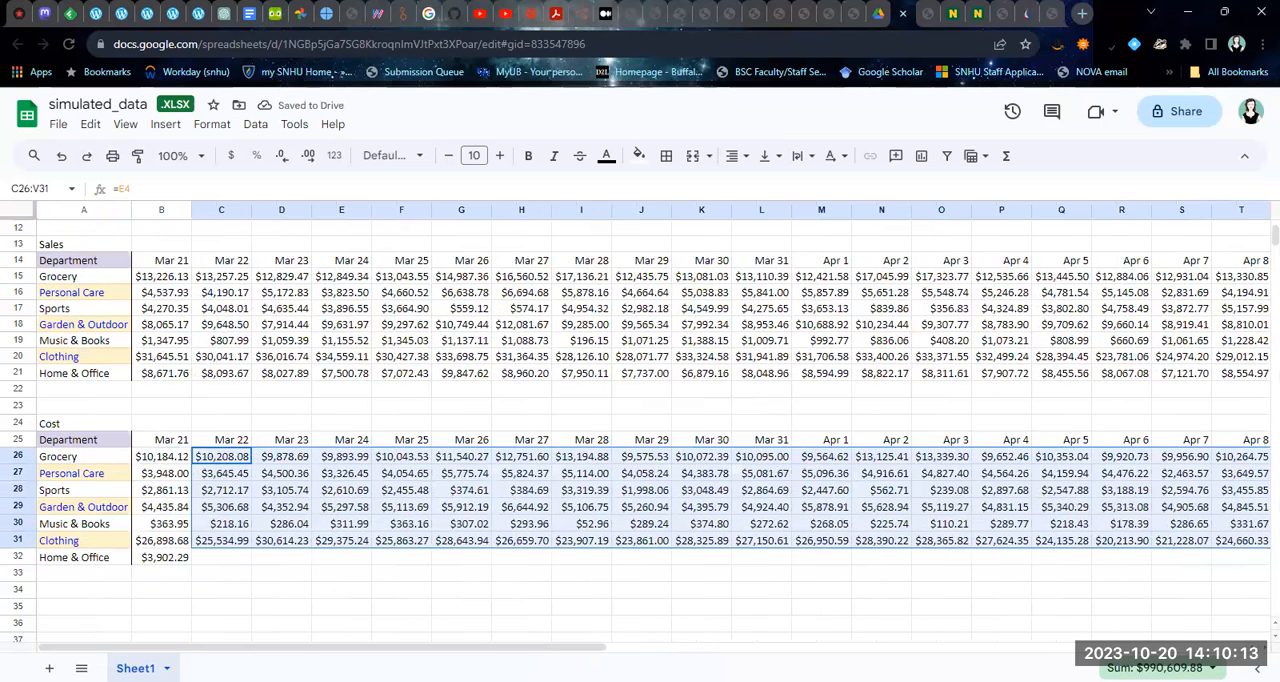
left_click_drag(677, 648, 938, 648)
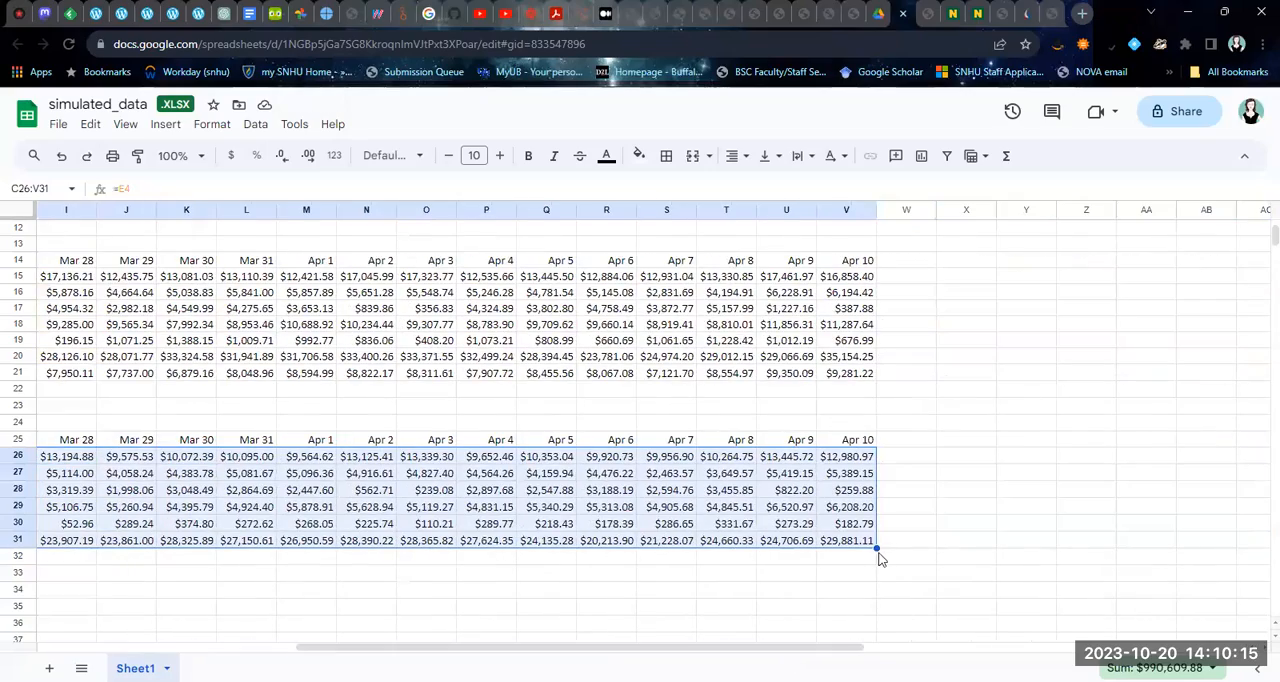
left_click_drag(876, 549, 876, 565)
left_click_drag(800, 648, 560, 648)
left_click(220, 597)
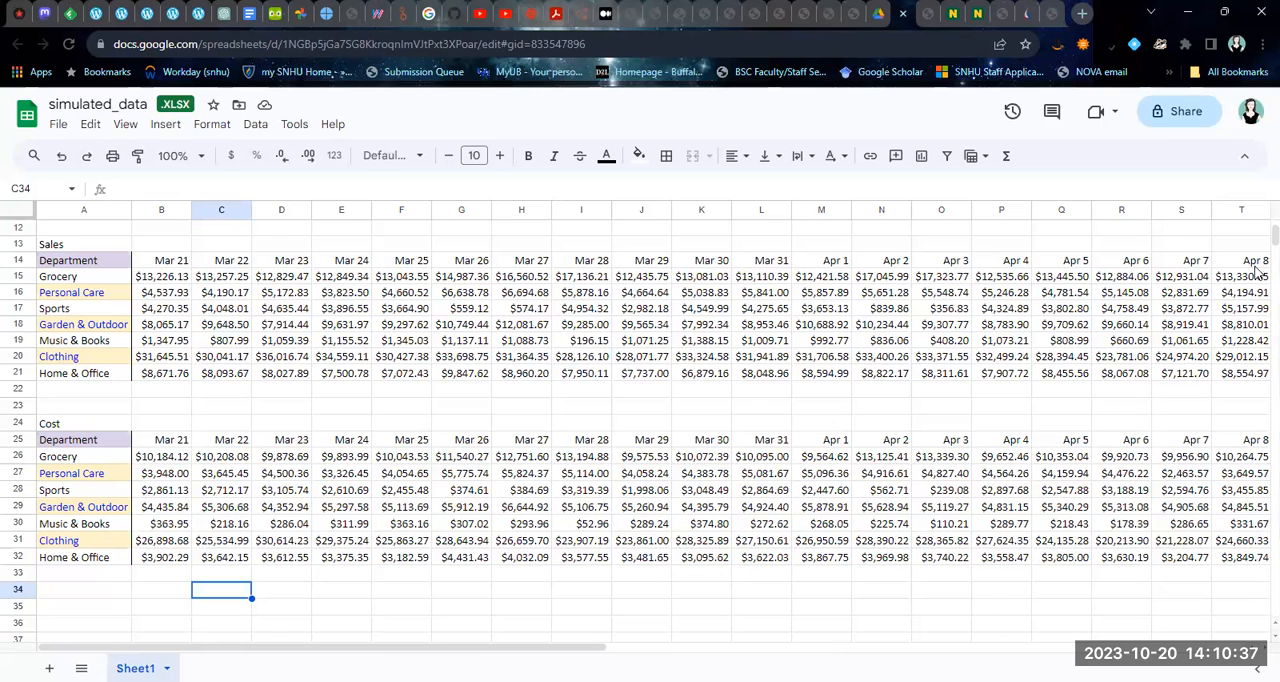
Check the formulas in the Grocery row of the Cost table from Mar 21 through Apr 3
left_click(165, 456)
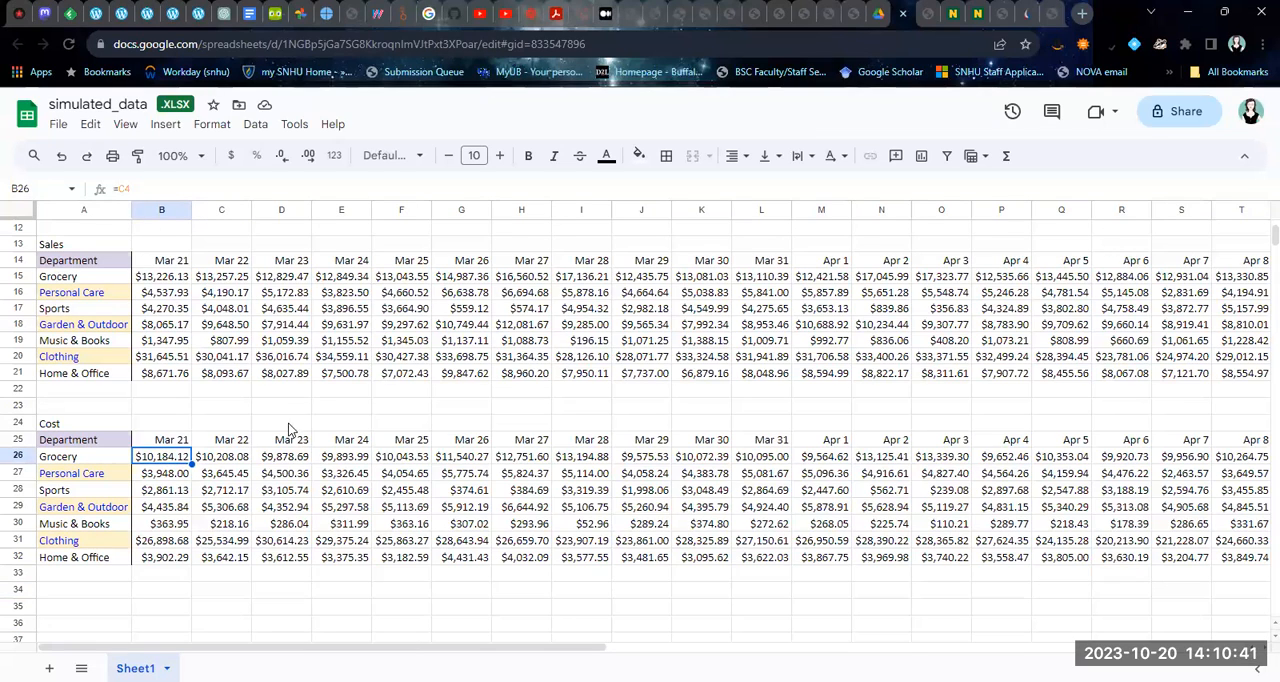
left_click(229, 464)
left_click(300, 461)
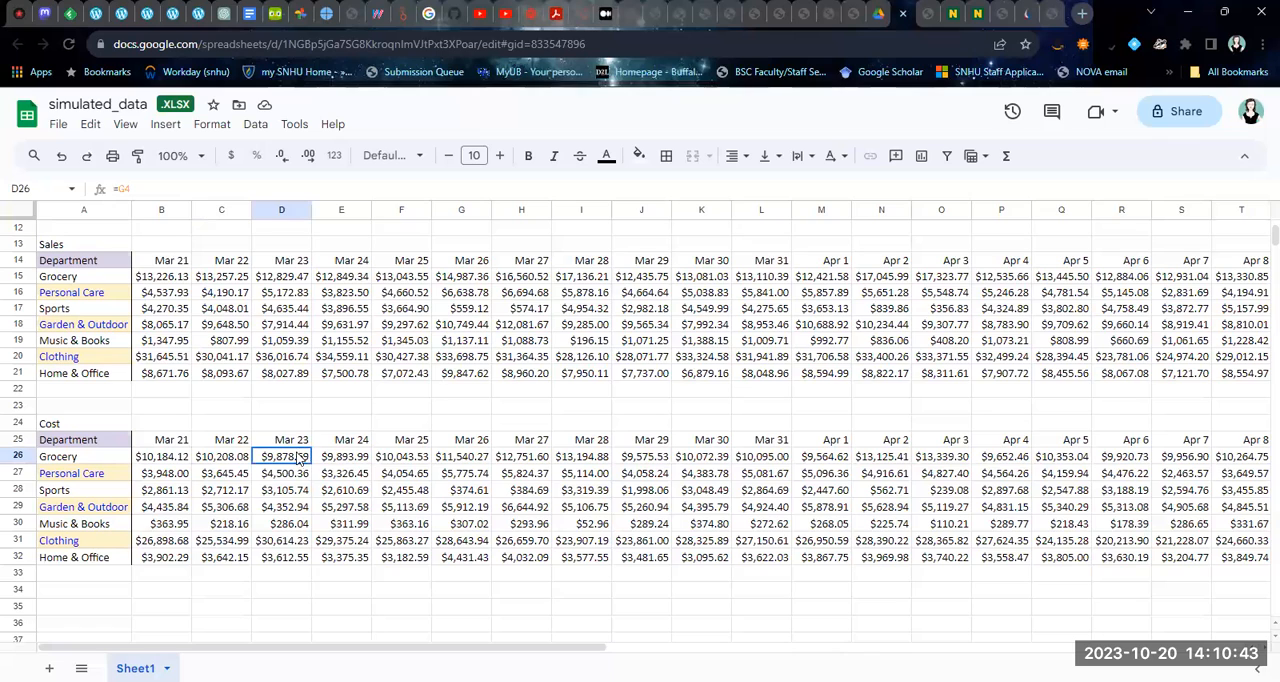
left_click(366, 460)
left_click(408, 458)
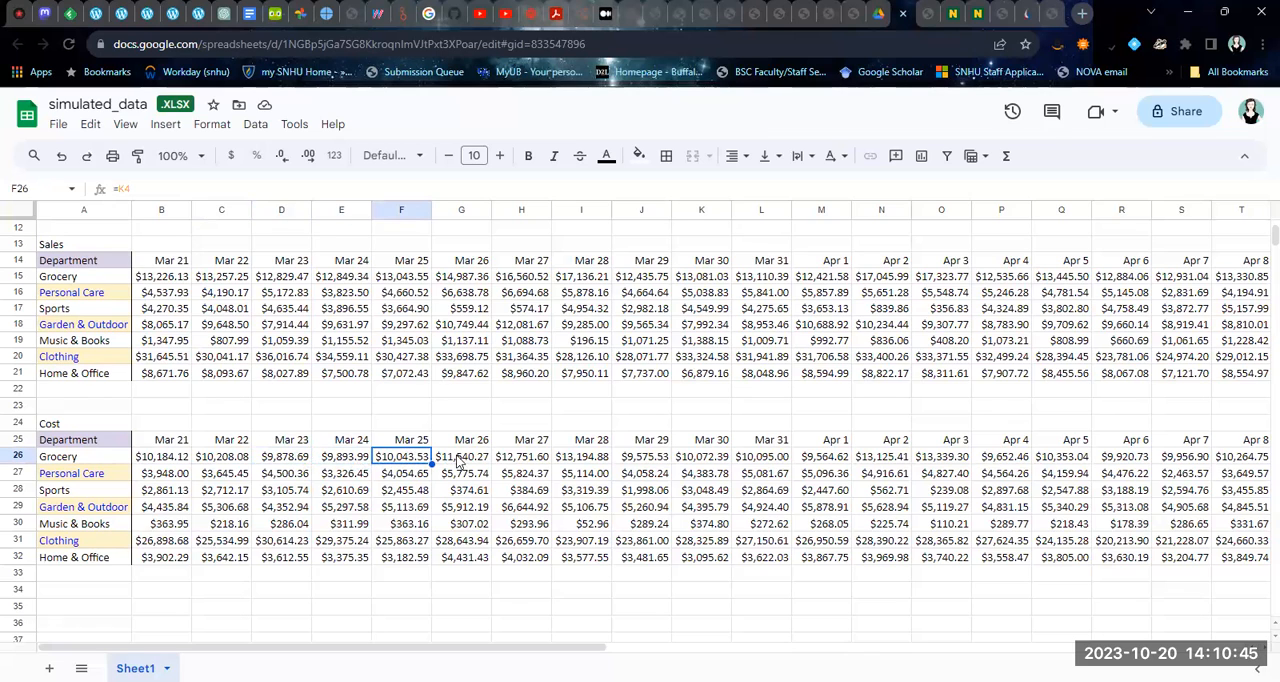
left_click(474, 460)
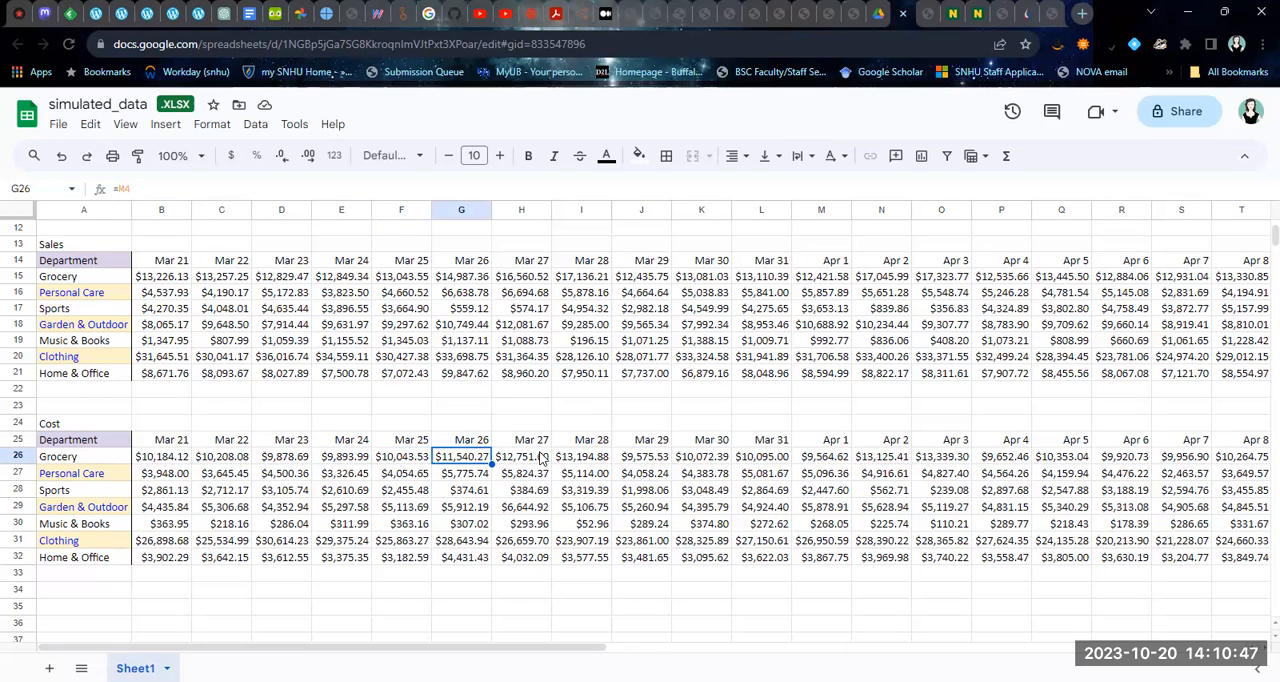
left_click(540, 457)
left_click(585, 462)
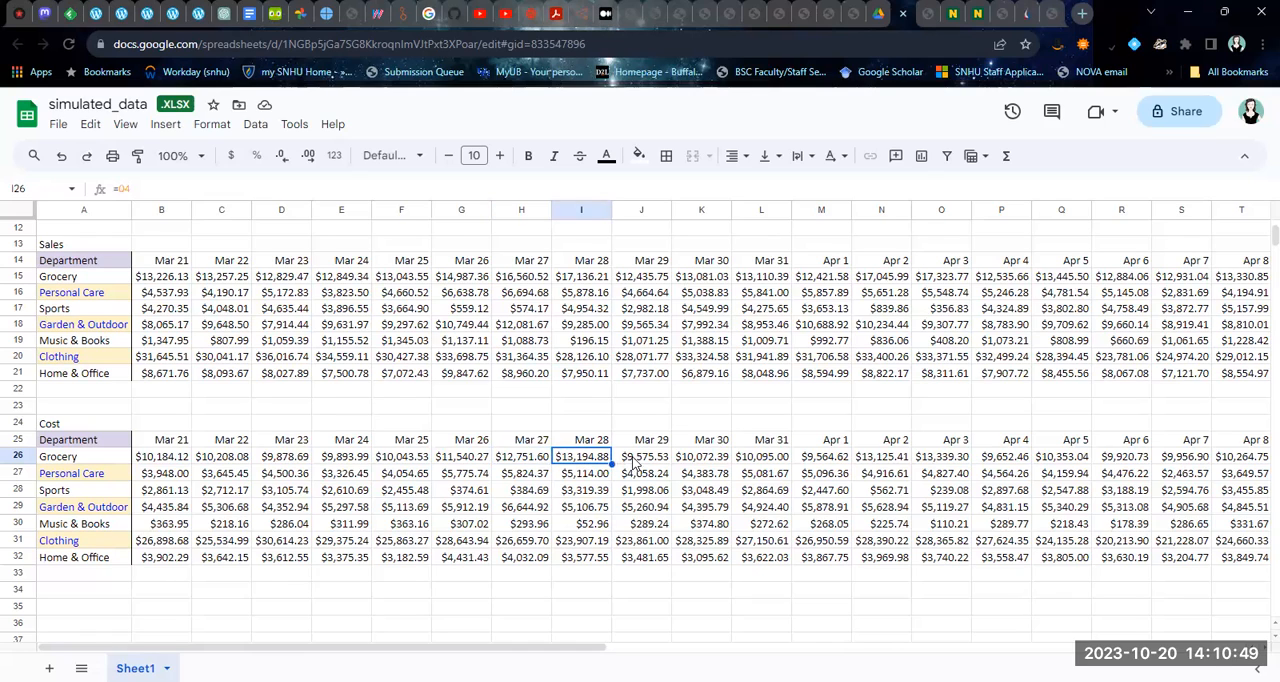
left_click(633, 463)
left_click(695, 463)
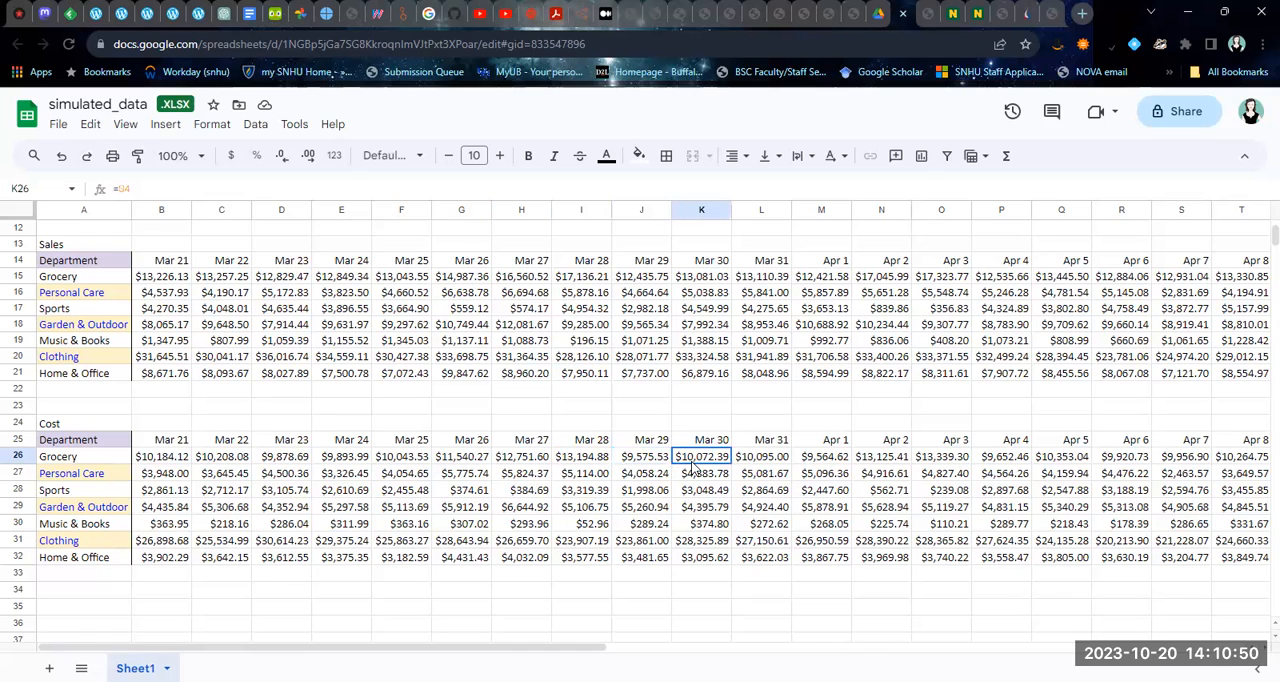
left_click(750, 463)
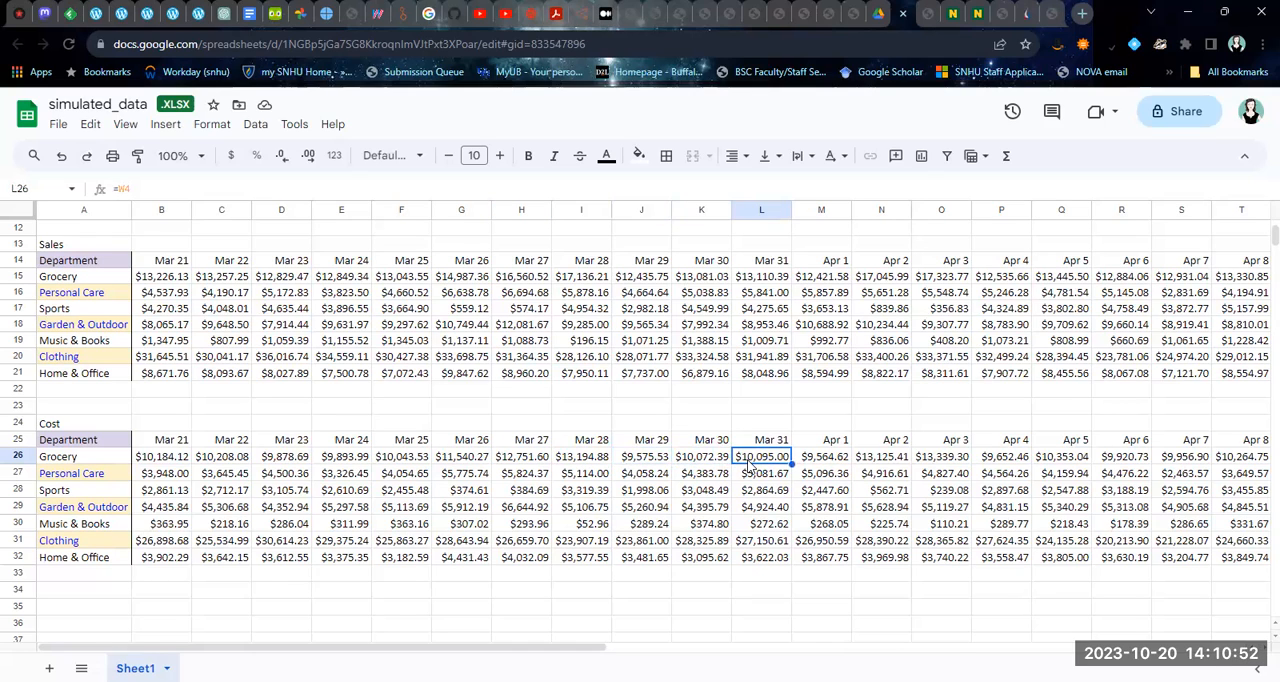
left_click(806, 460)
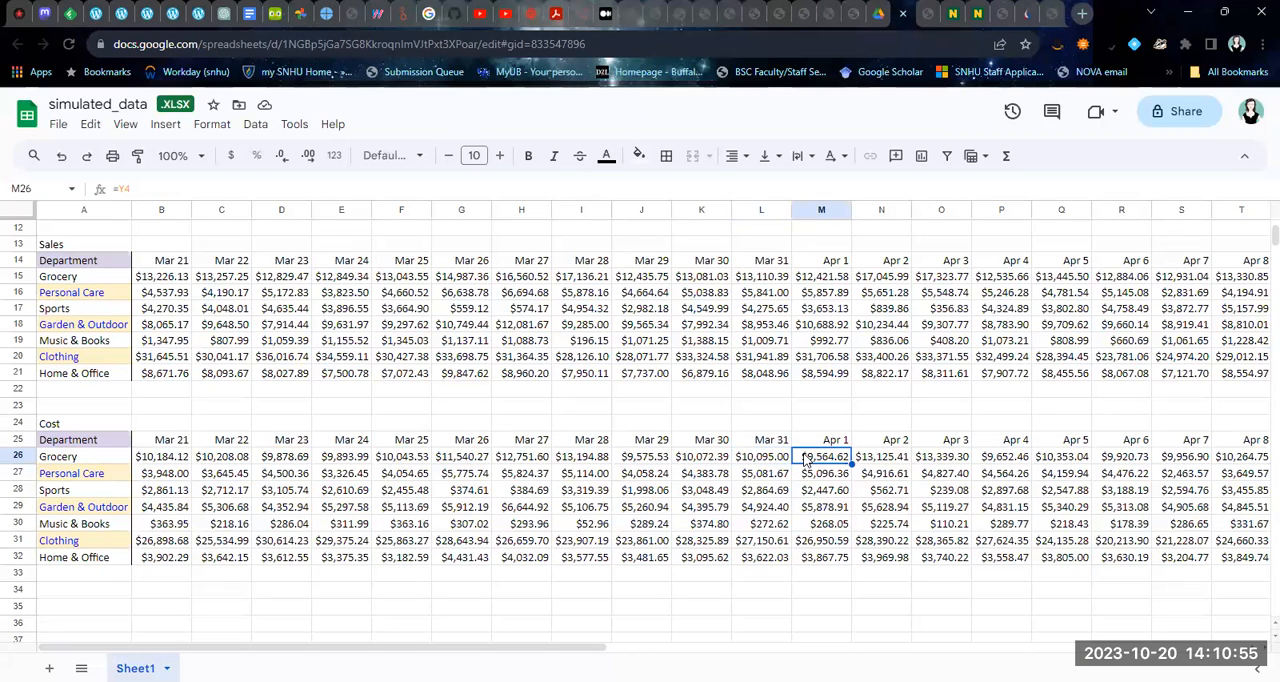
left_click(864, 459)
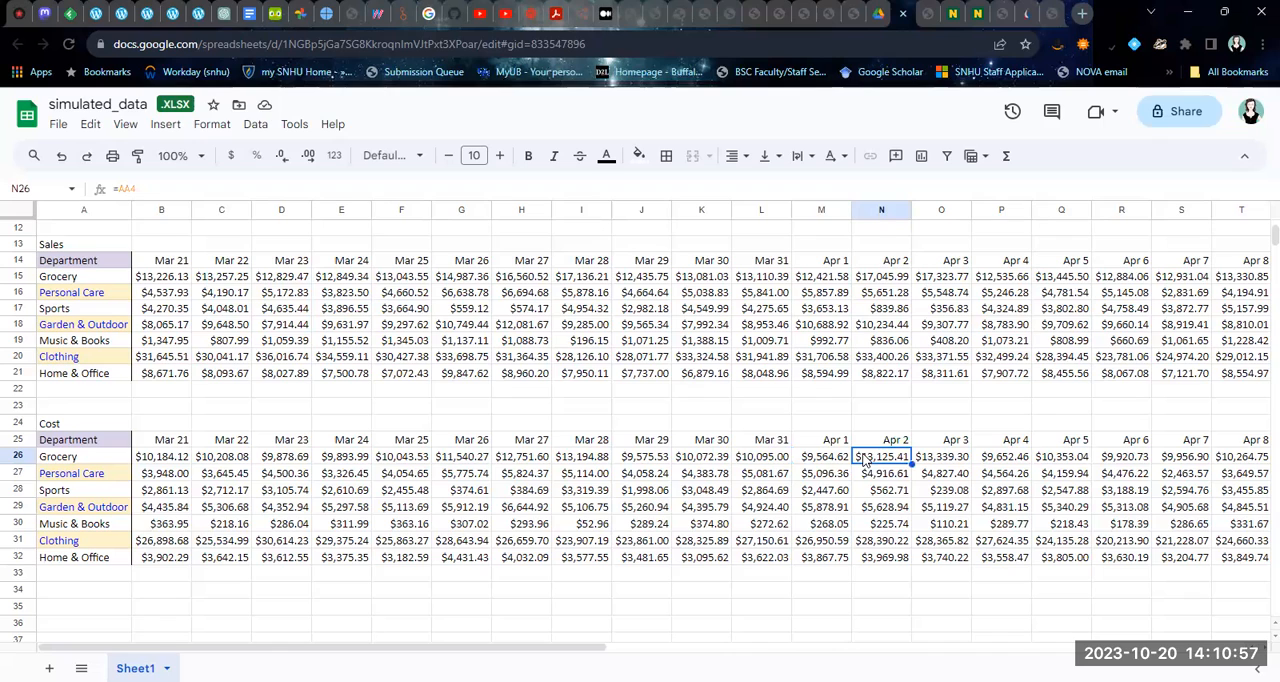
left_click(925, 458)
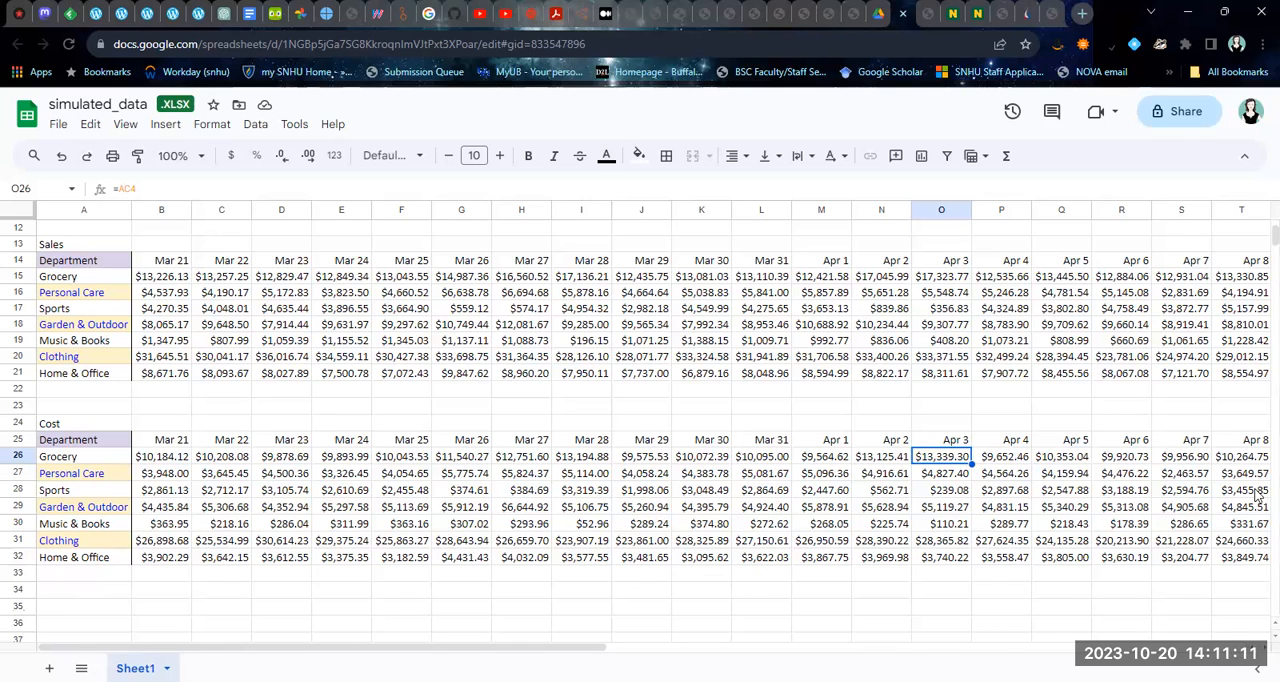
Insert a chart based on the whole Sales table, including department names and dates, range A14:V21
scroll(1275, 235, "up", 3)
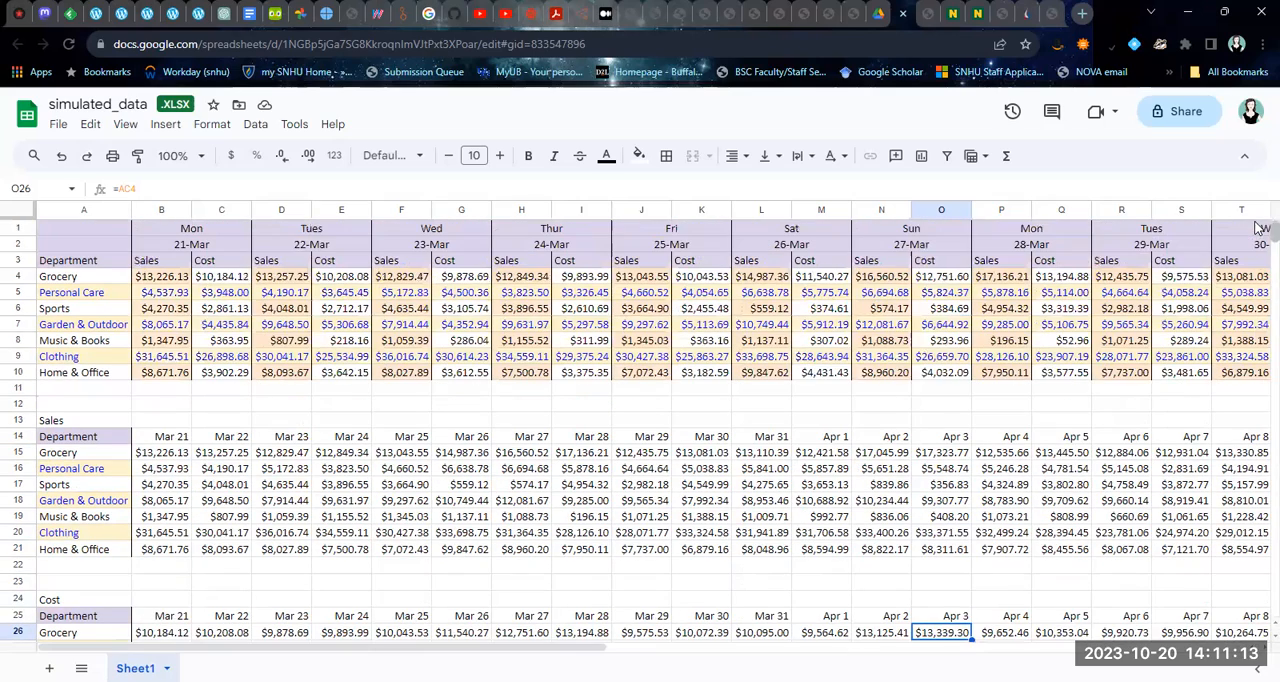
left_click(53, 443)
left_click_drag(143, 453, 1030, 556)
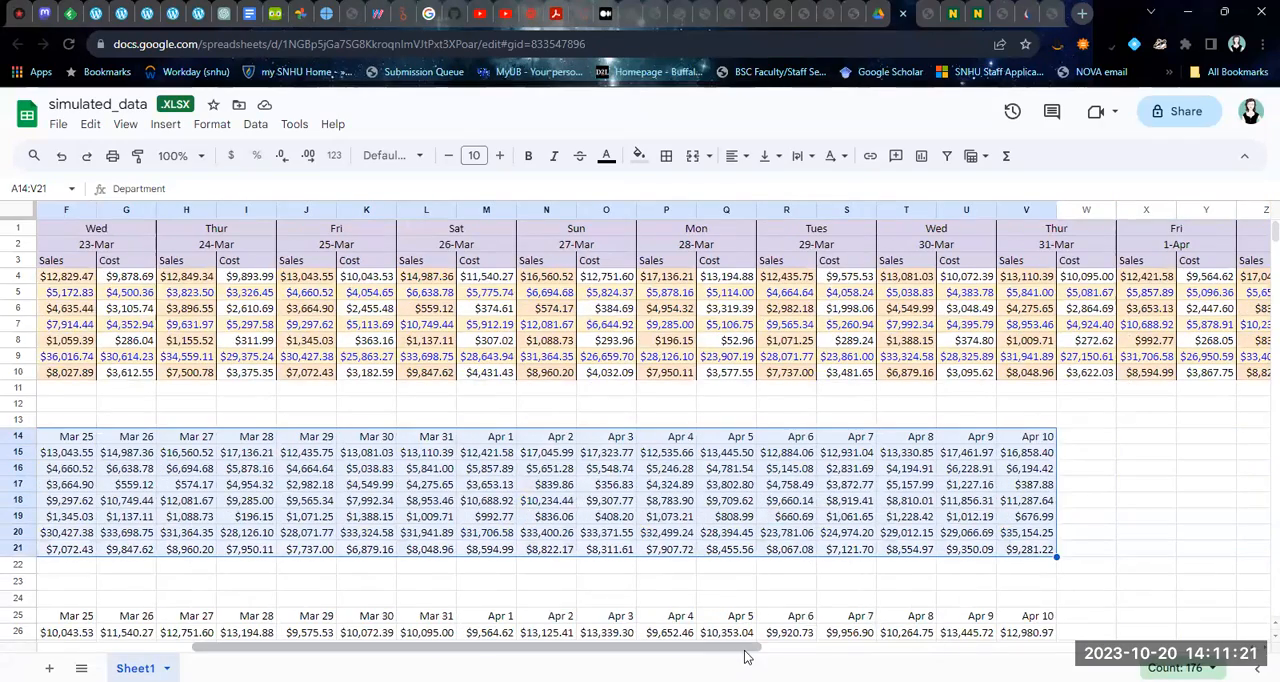
left_click_drag(744, 647, 586, 648)
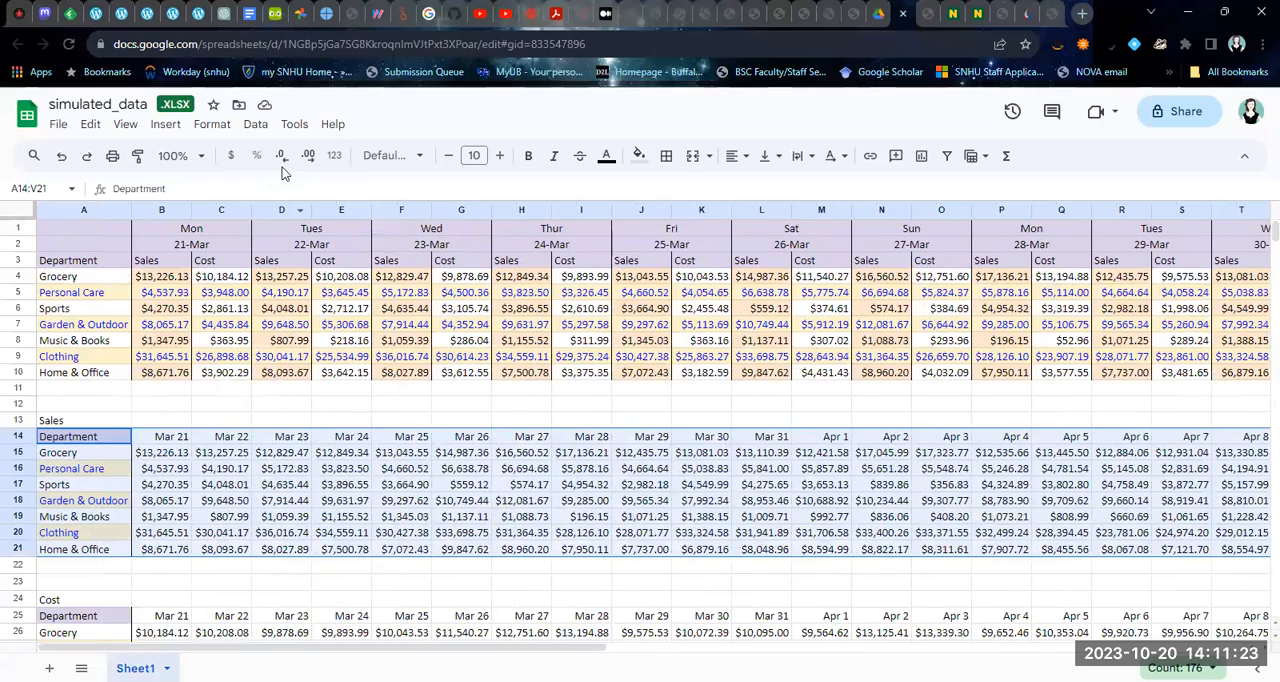
left_click(166, 126)
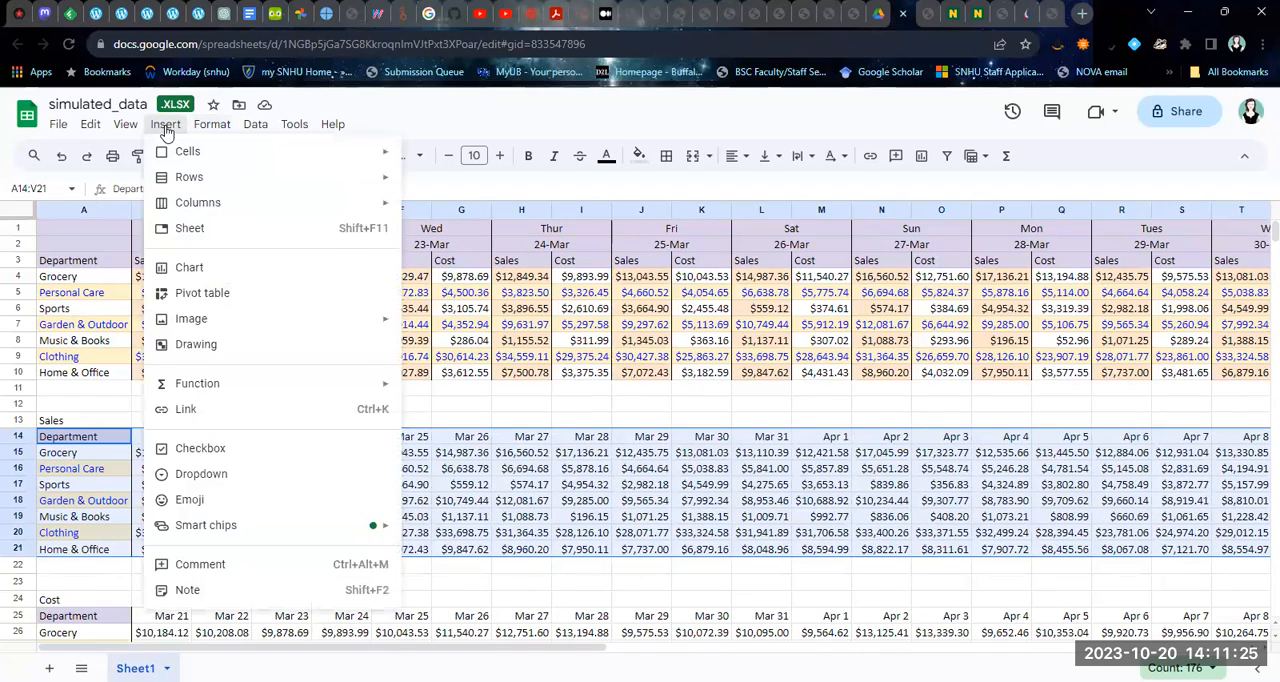
left_click(200, 269)
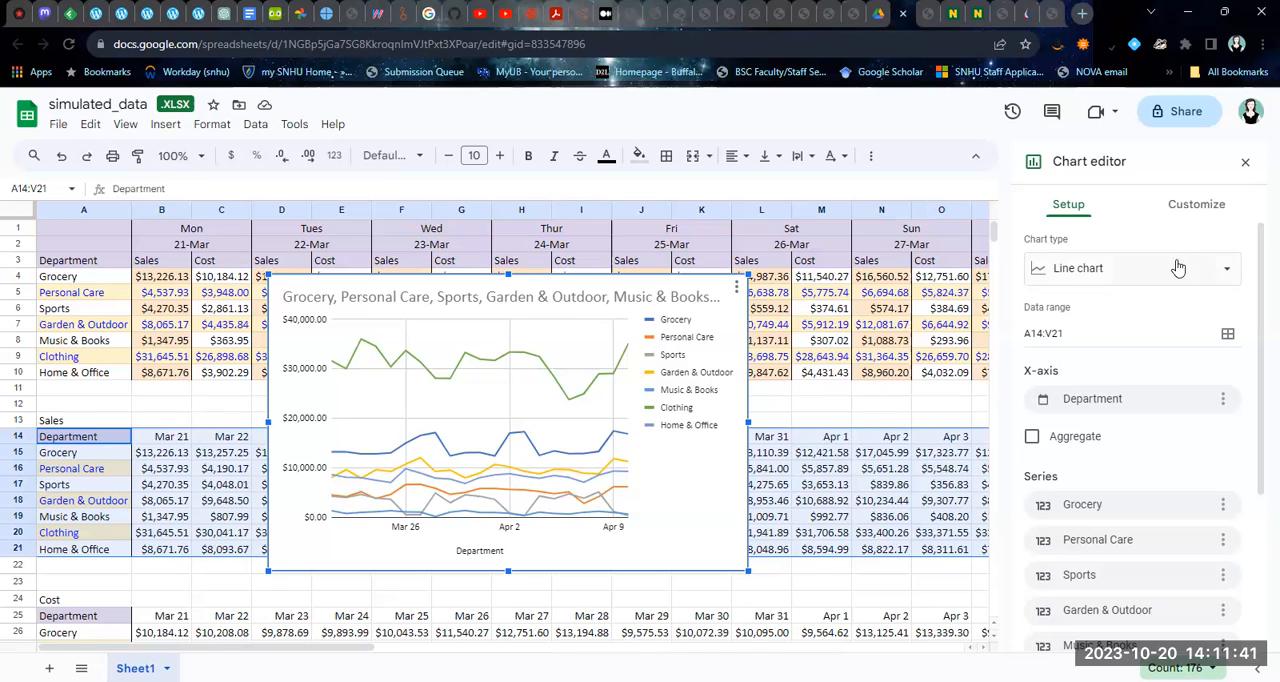
Review the available chart types and the chart style options for the sales chart
left_click(1227, 278)
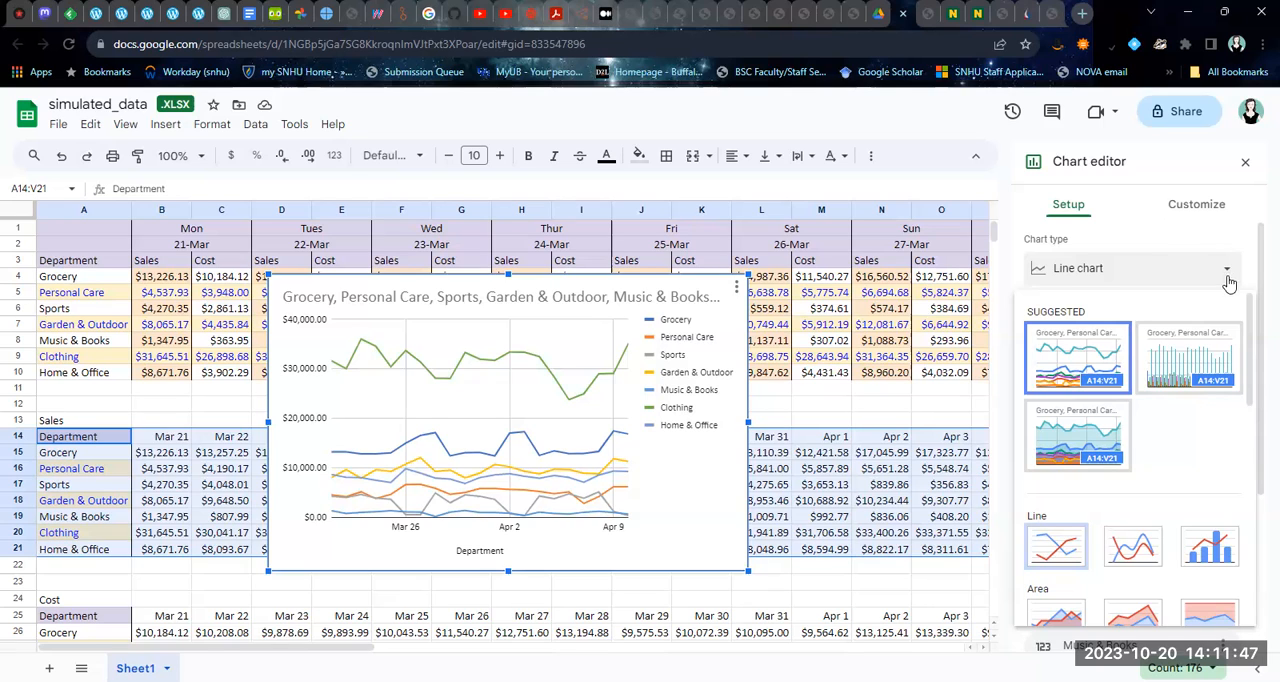
left_click_drag(1250, 320, 1253, 388)
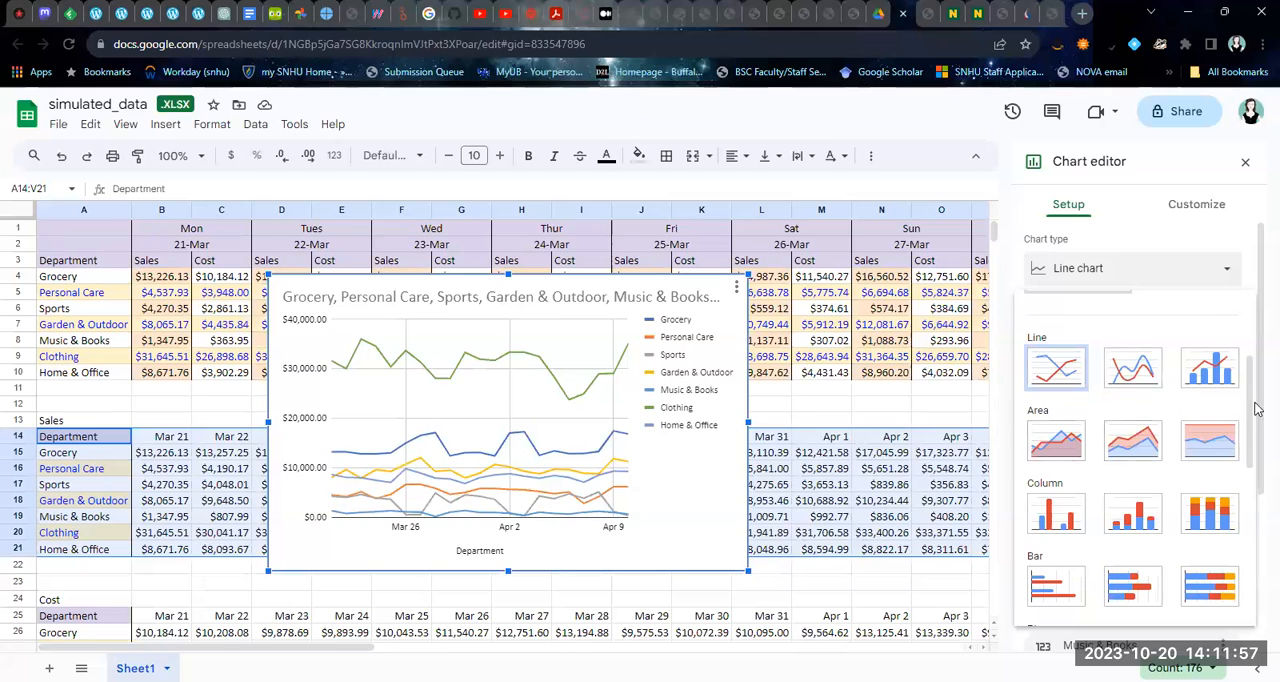
left_click_drag(1253, 461, 1254, 411)
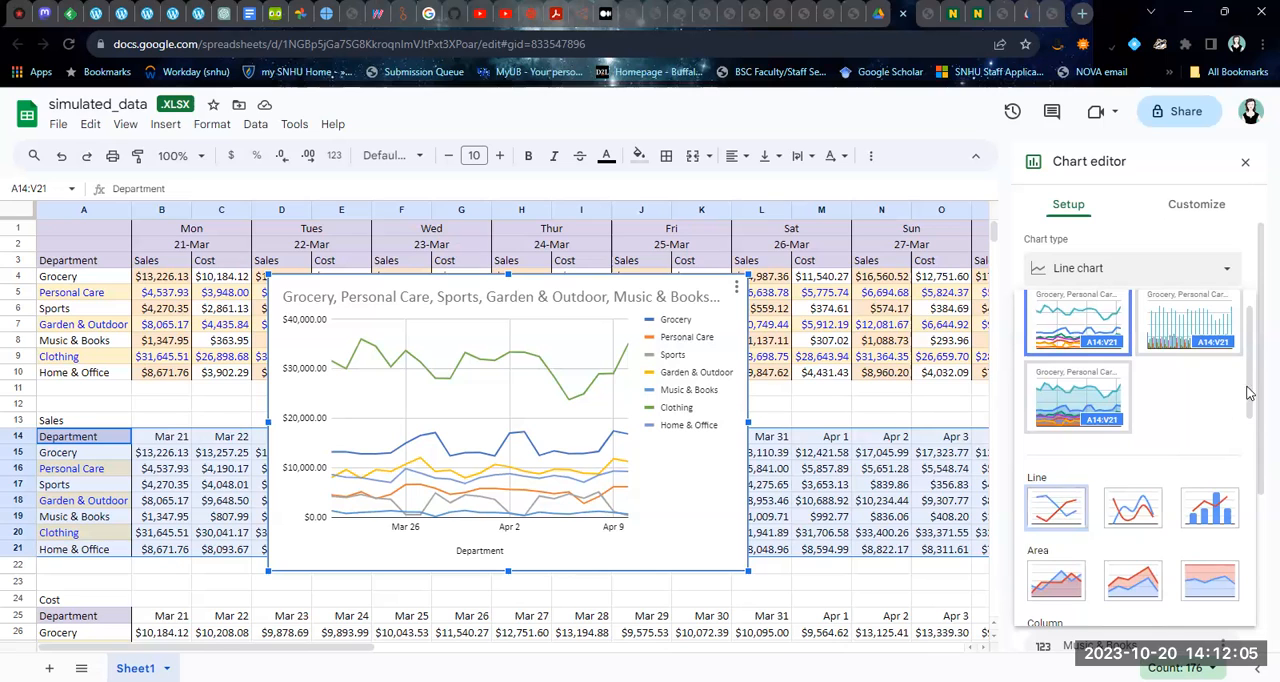
left_click(1198, 205)
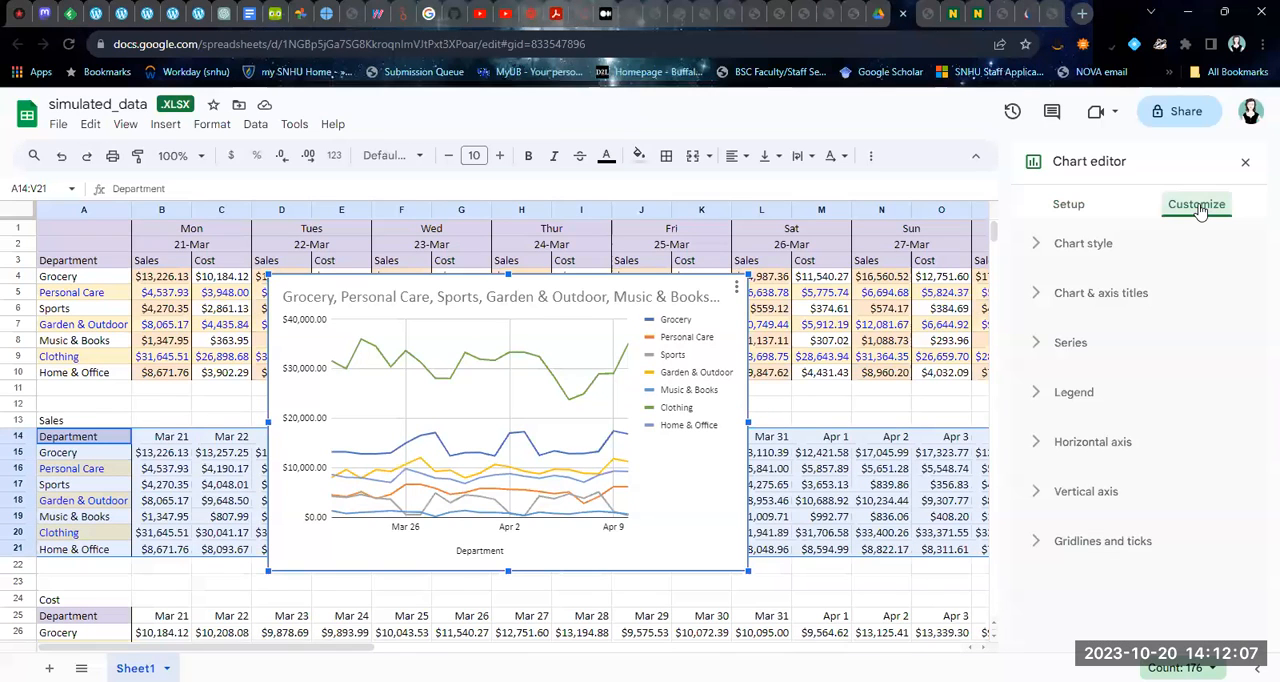
left_click(1094, 248)
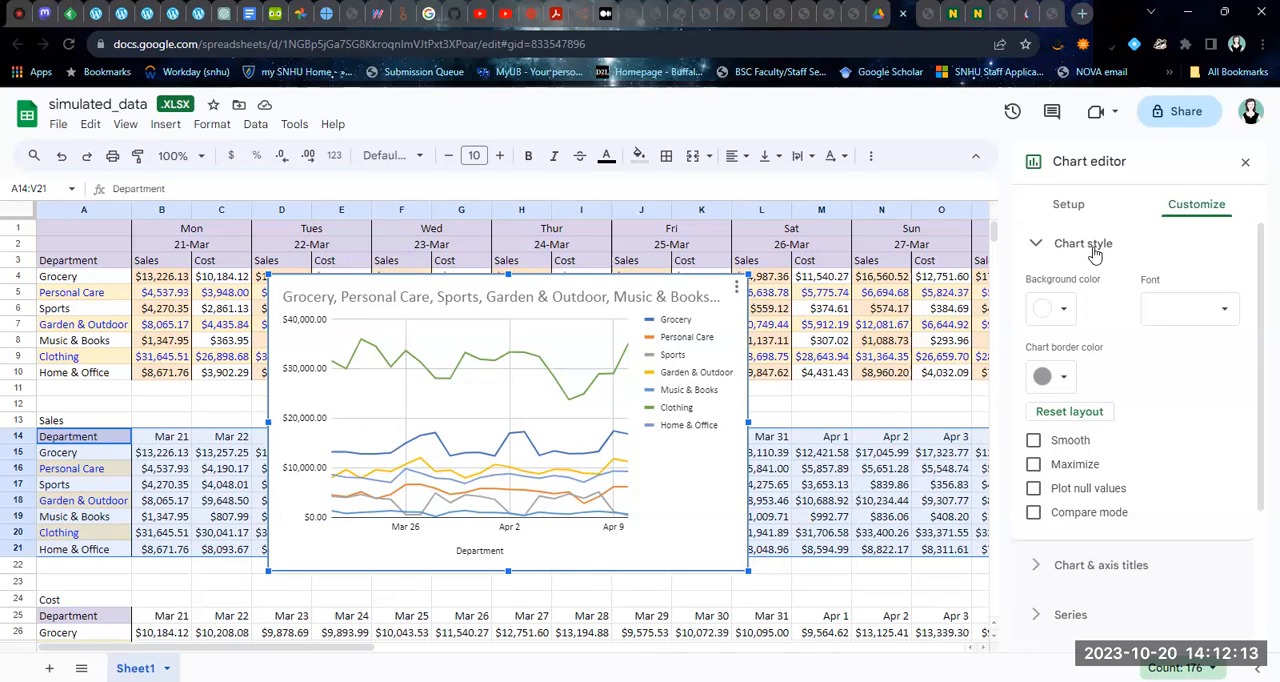
left_click(1094, 250)
Replace the chart title with "Daily Sales by Department"
left_click(1090, 294)
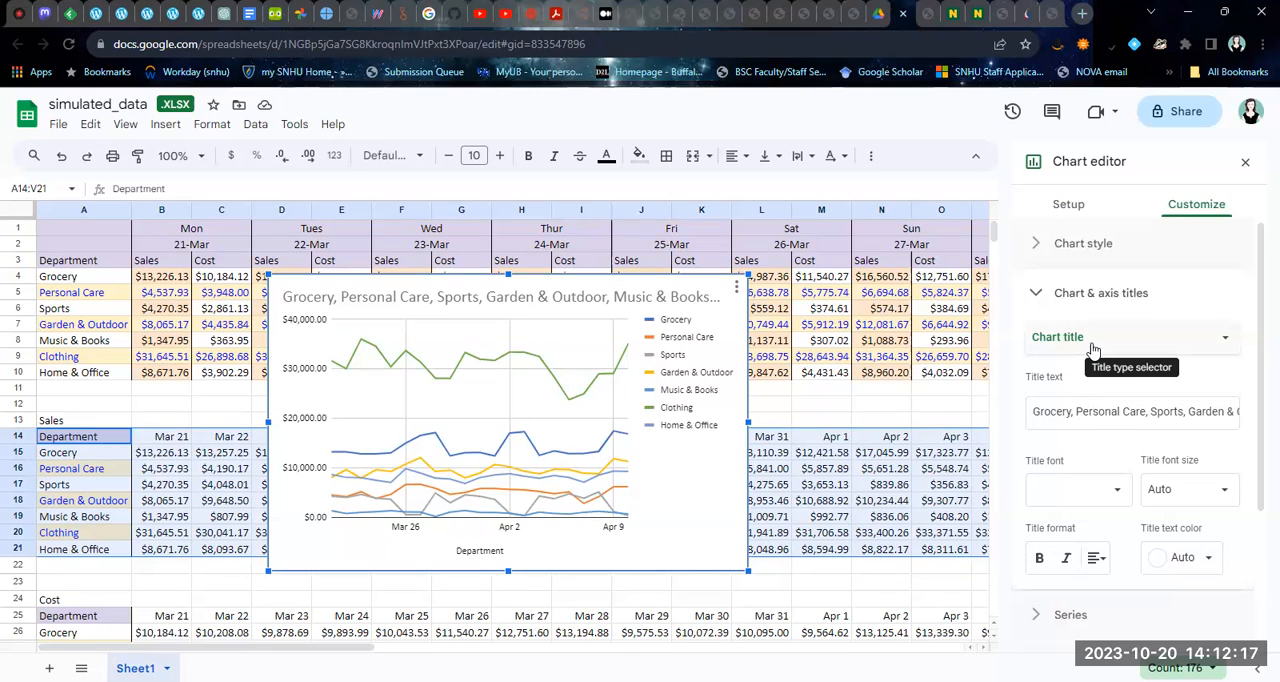
left_click(1093, 349)
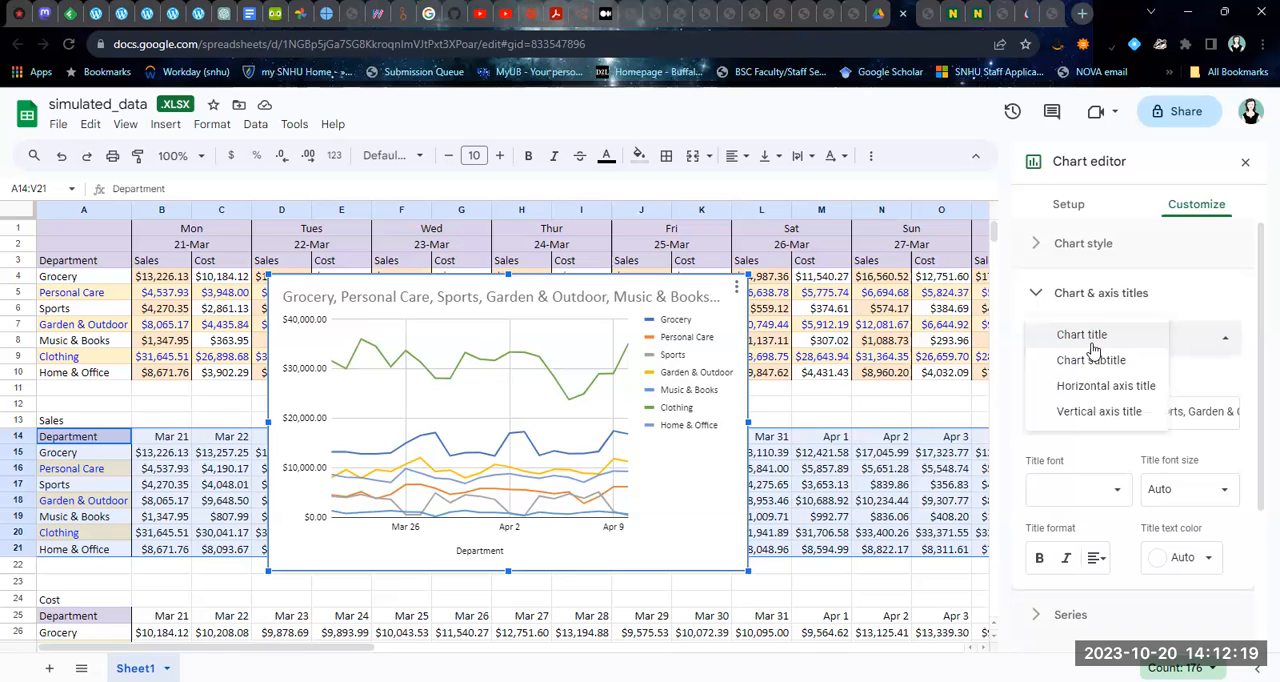
left_click(1091, 338)
left_click_drag(1034, 412, 1257, 405)
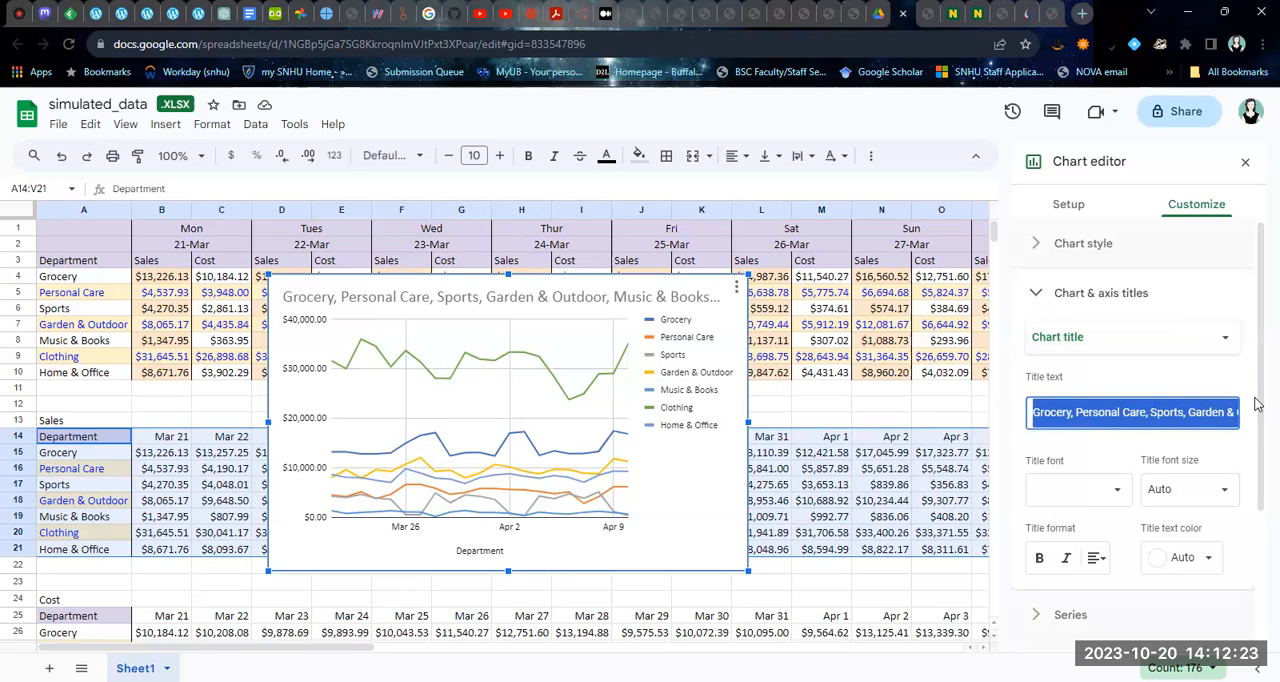
key("BackSpace")
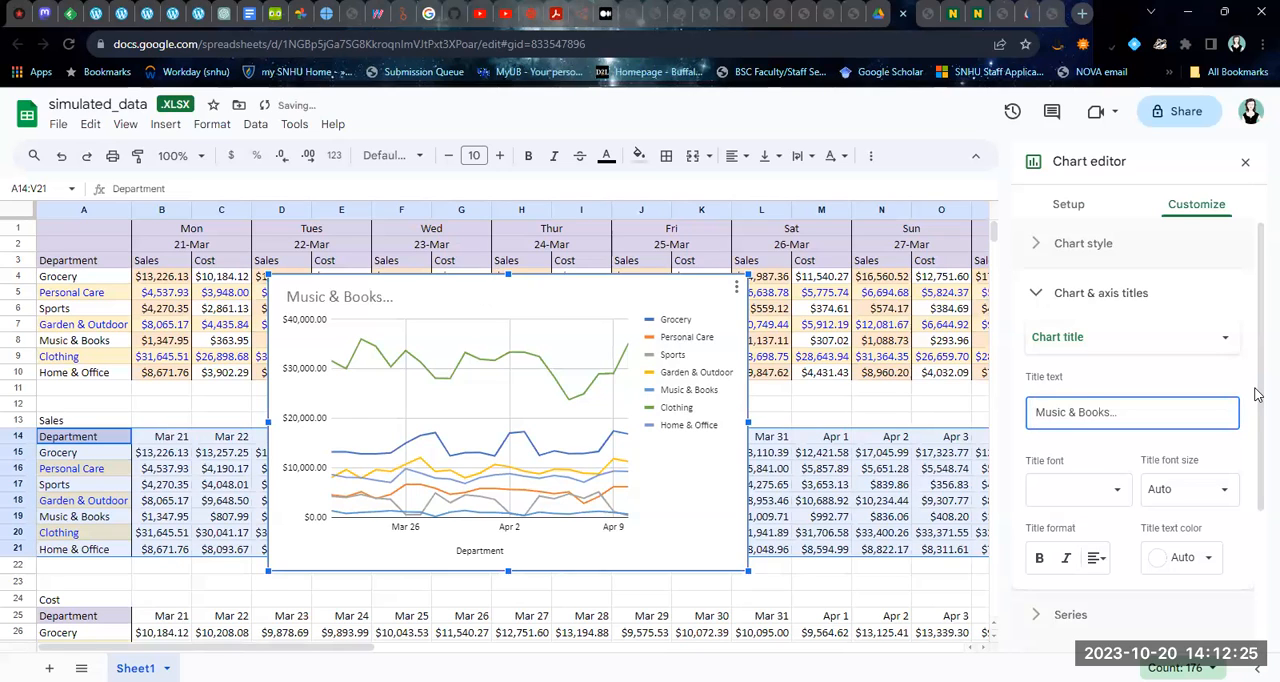
key("ctrl+a")
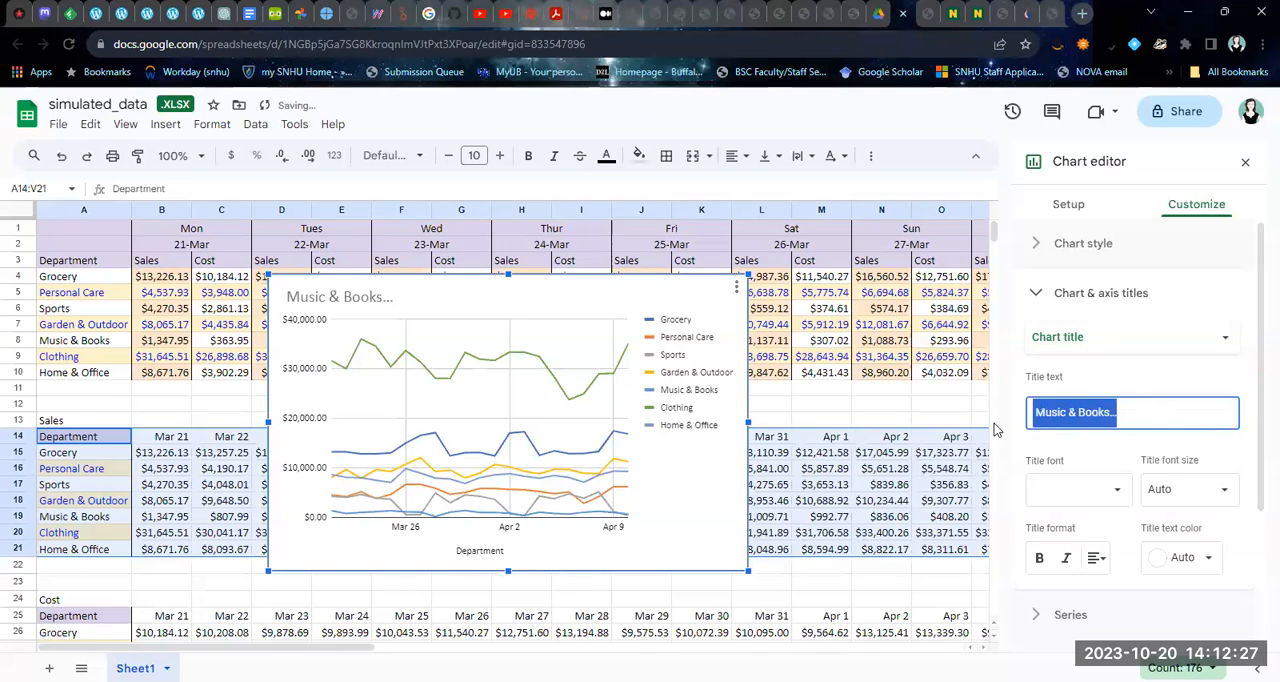
key("BackSpace")
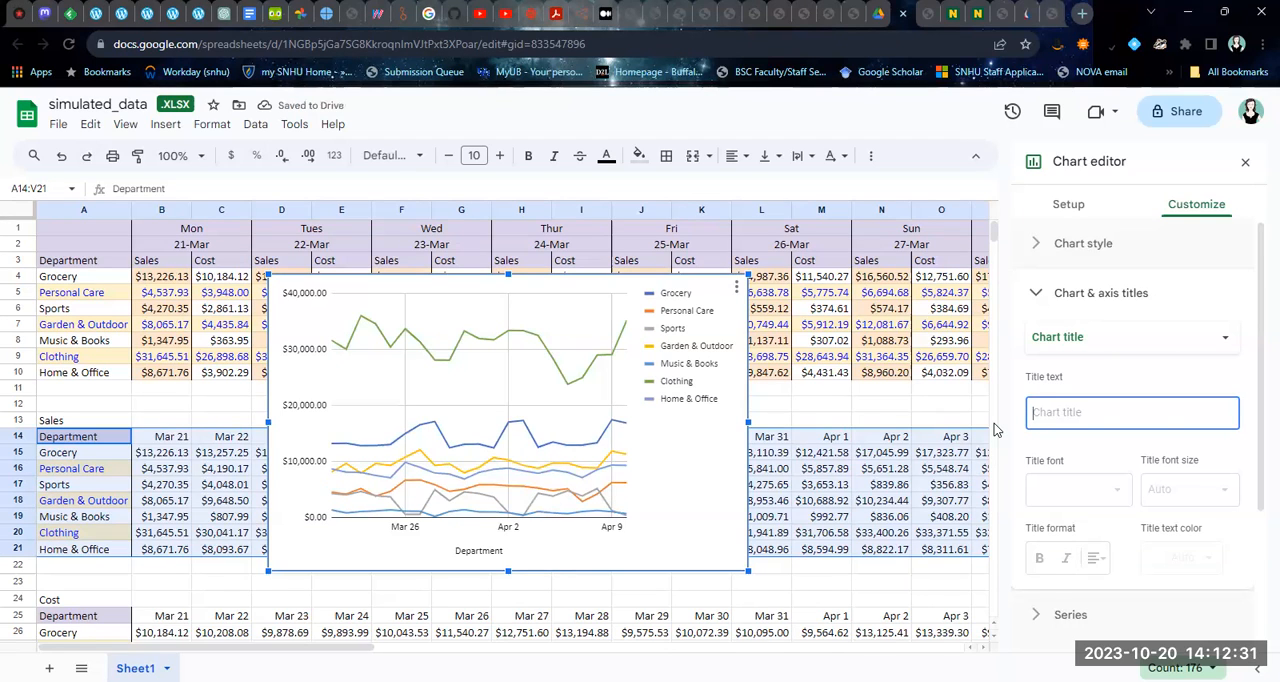
type("Dai")
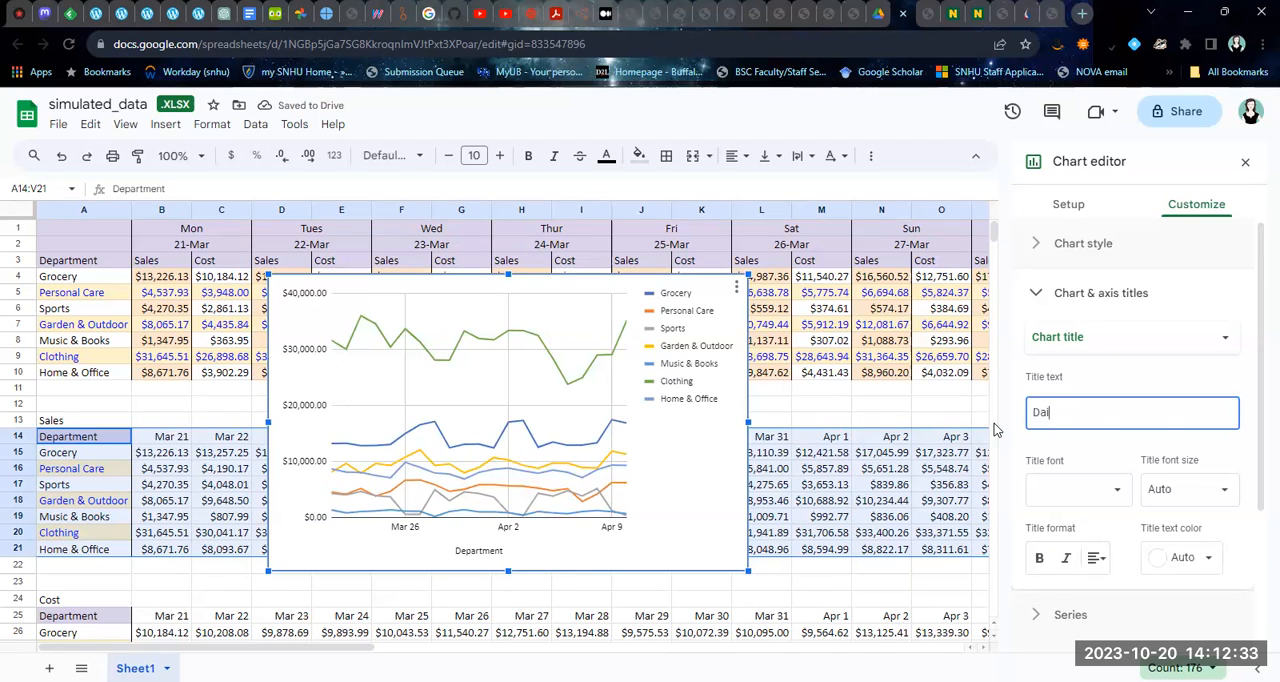
type("ly Sales by")
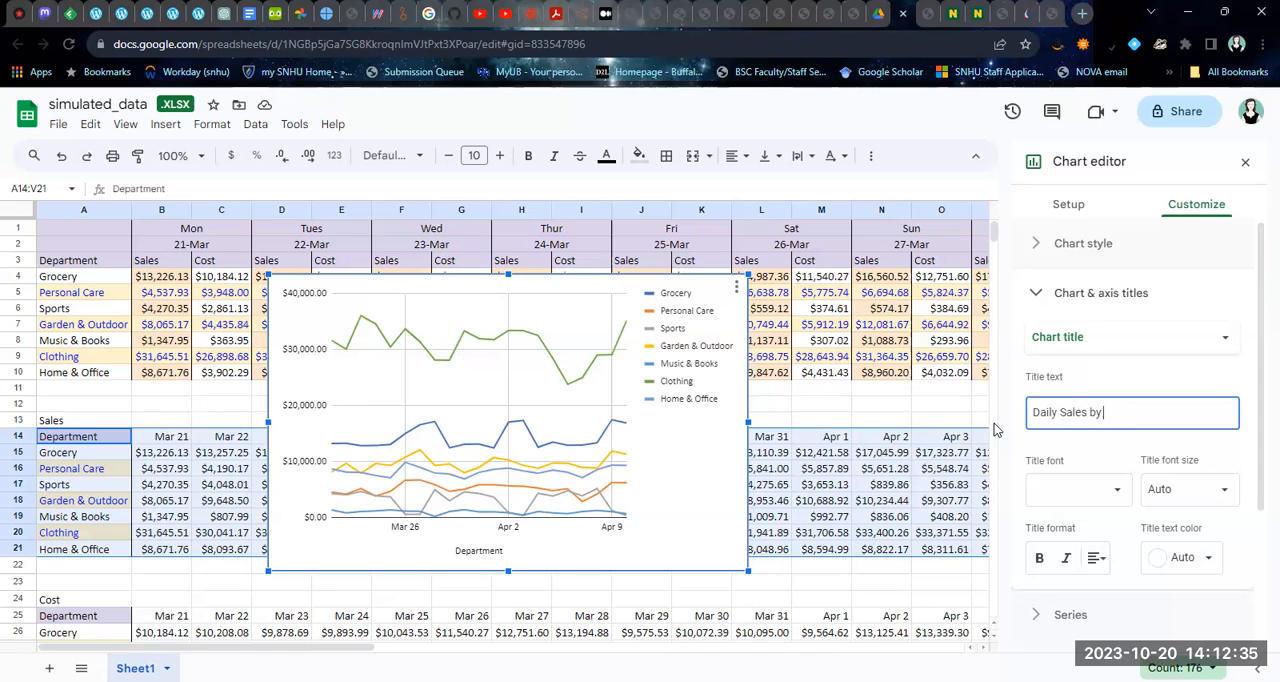
type(" Departmen")
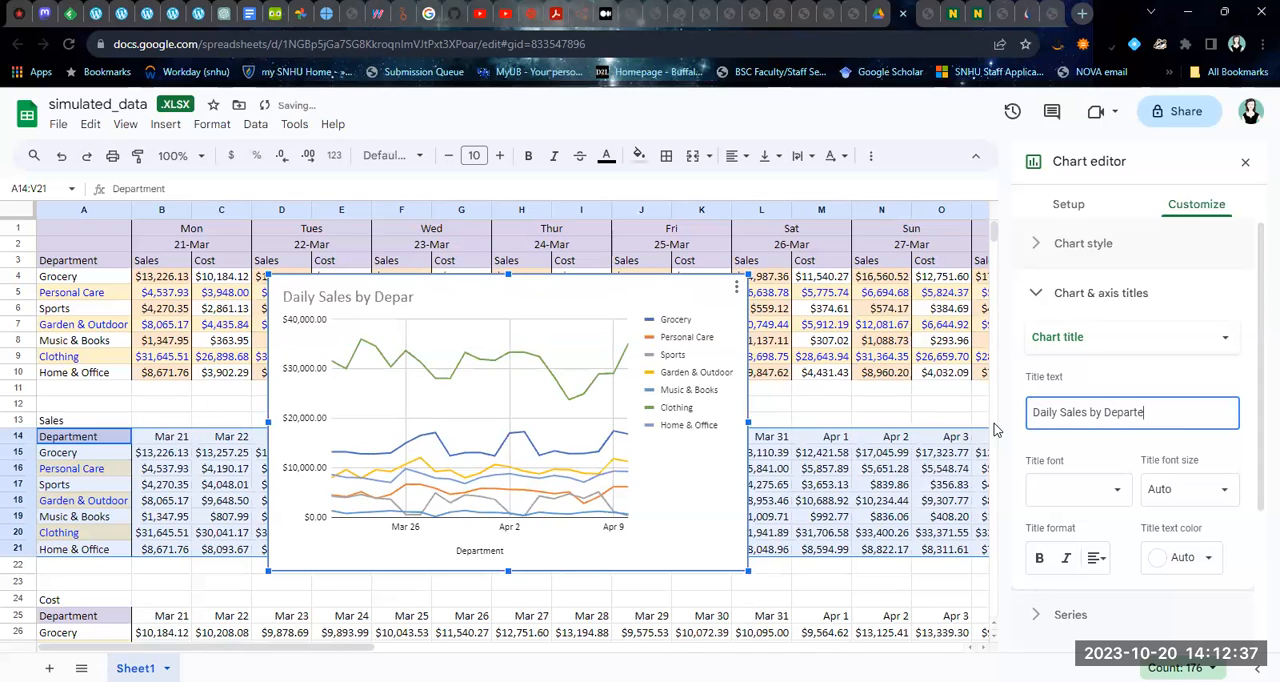
type("t")
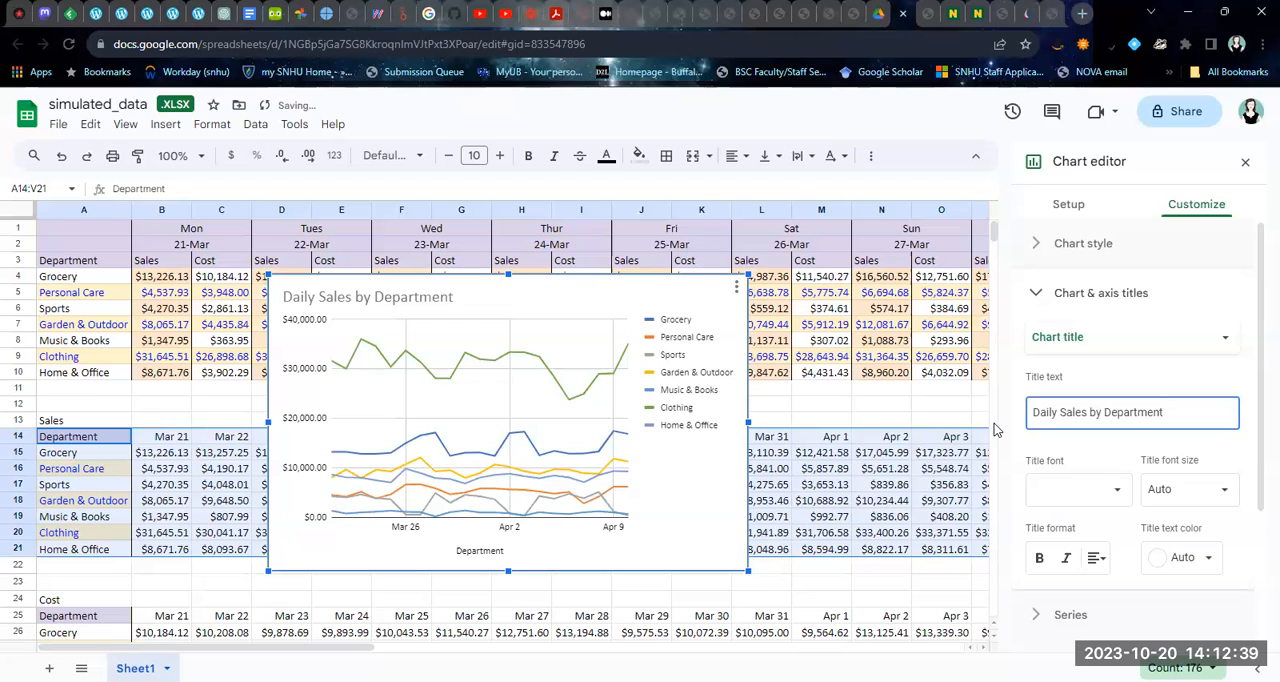
Replace the chart's horizontal axis title with "Days"
left_click(1078, 346)
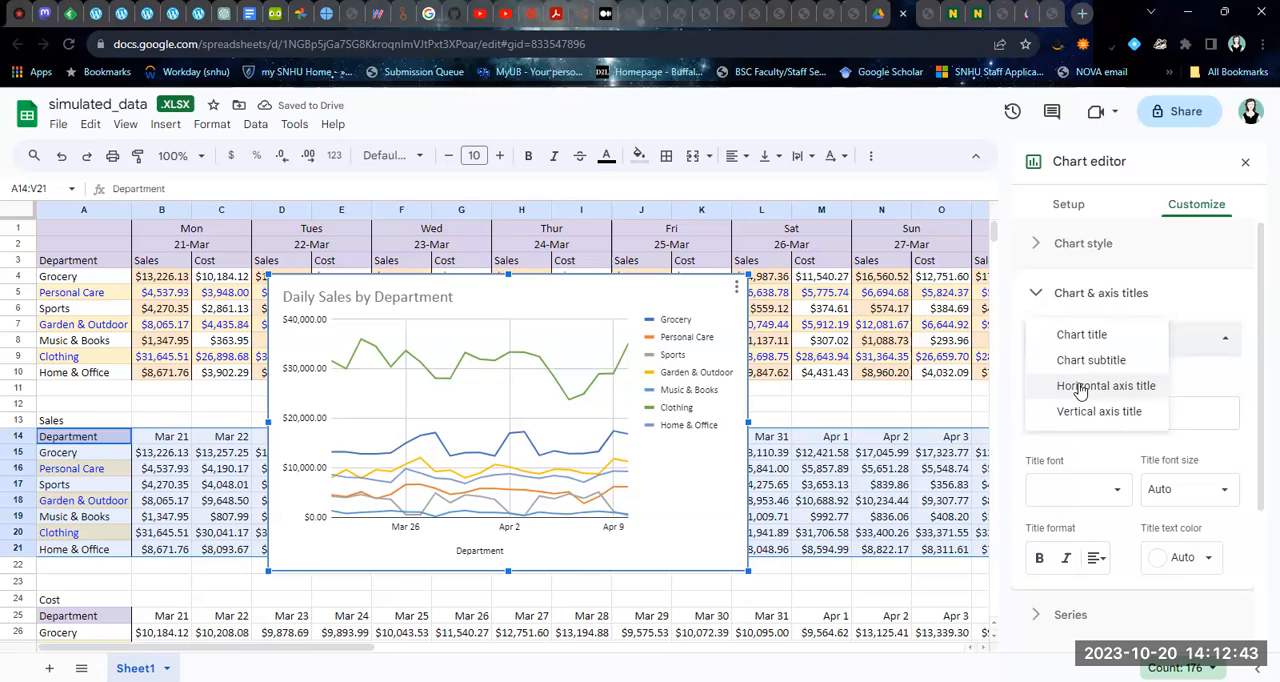
left_click(1080, 390)
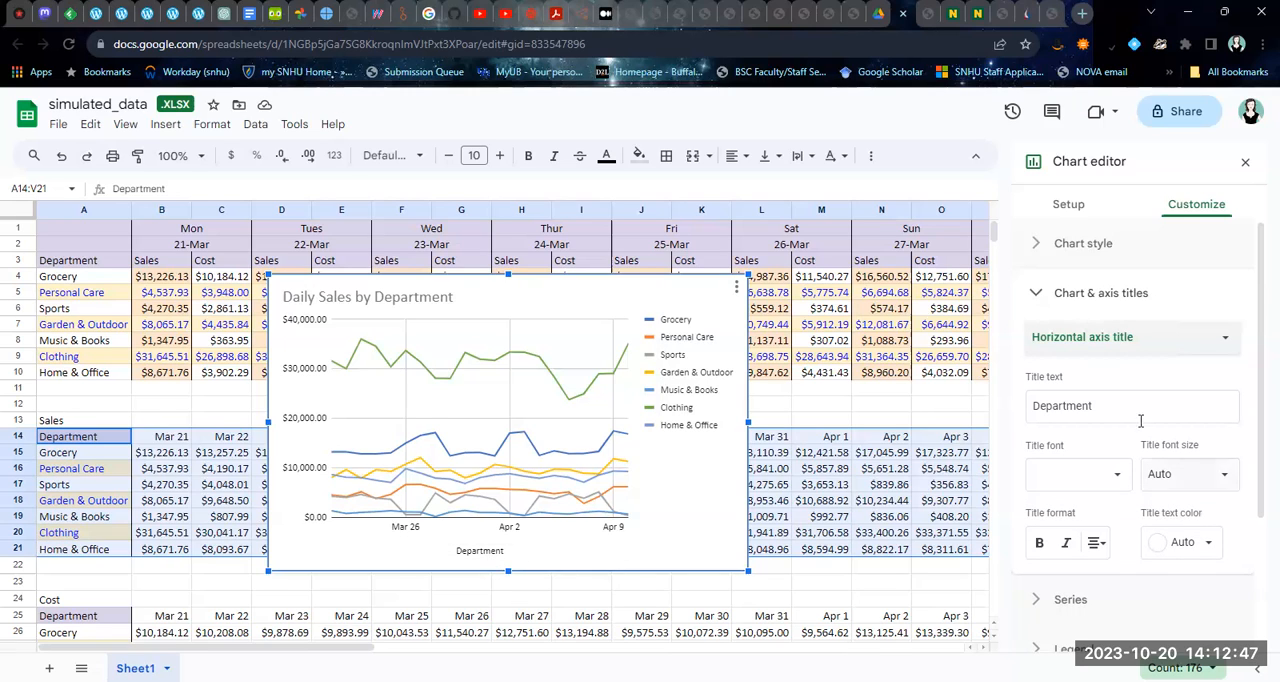
left_click(1115, 338)
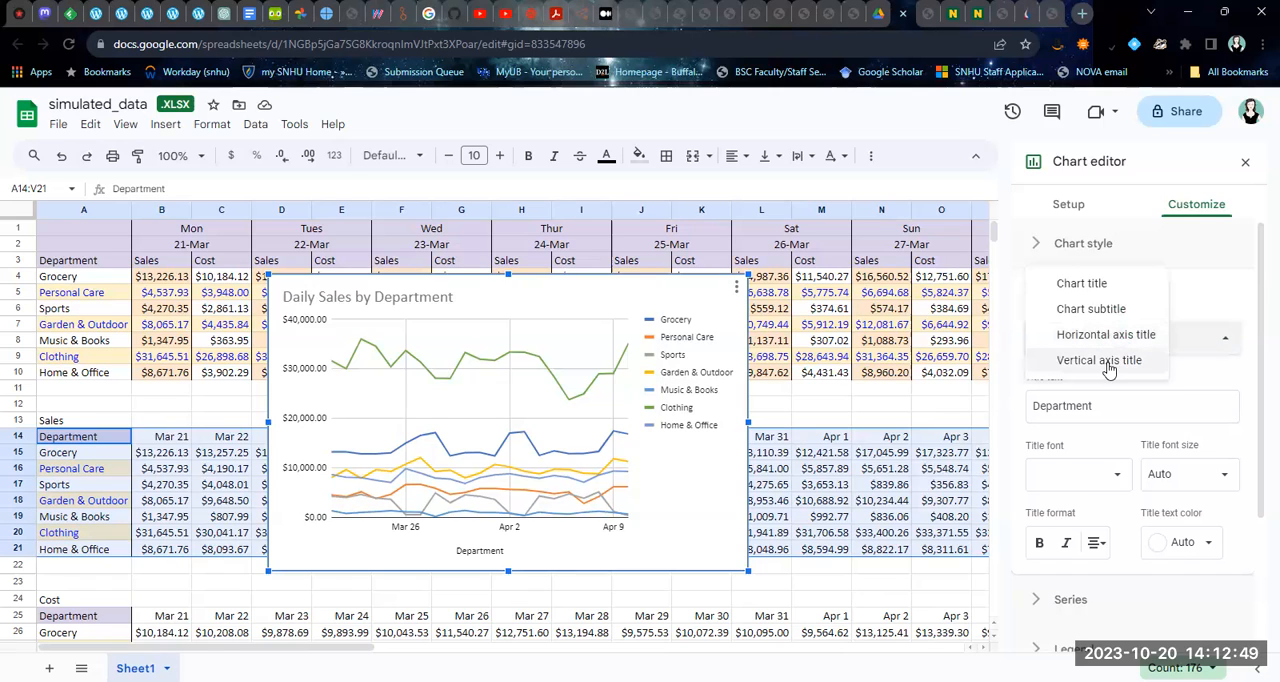
left_click(1095, 406)
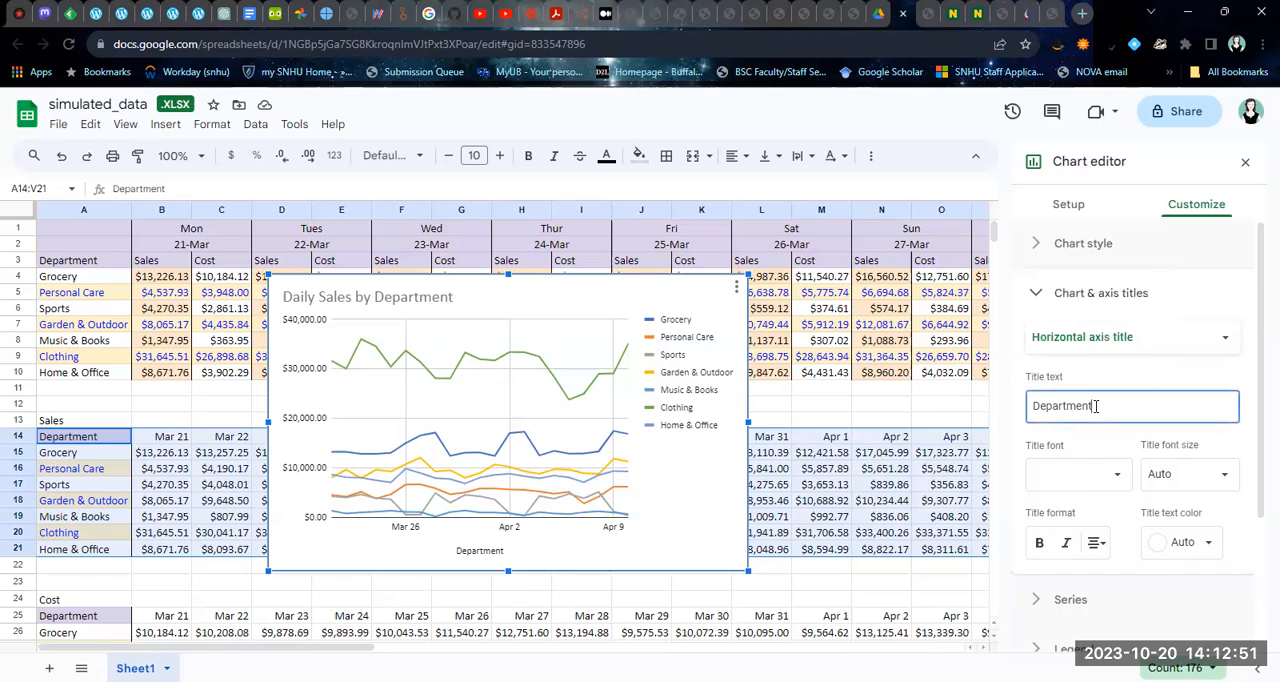
key("BackSpace")
key("BackSpace")
key("BackSpace")
key("BackSpace")
key("BackSpace")
key("BackSpace")
key("BackSpace")
key("BackSpace")
key("BackSpace")
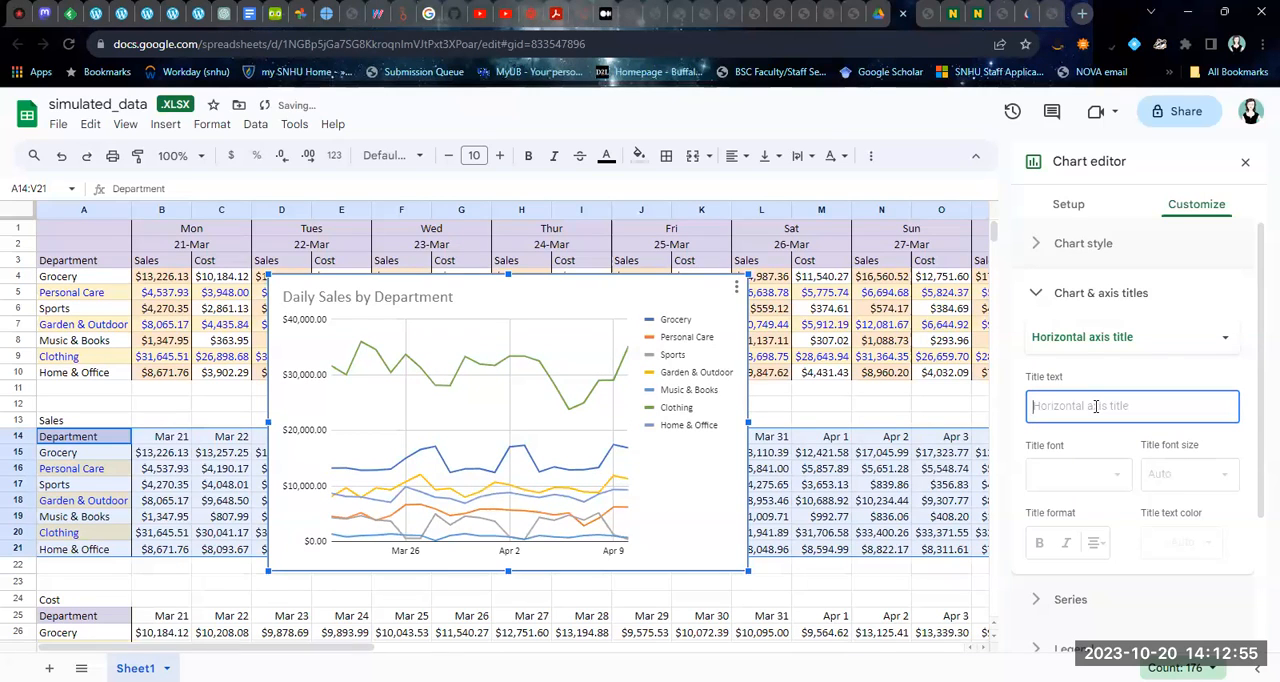
type("Days")
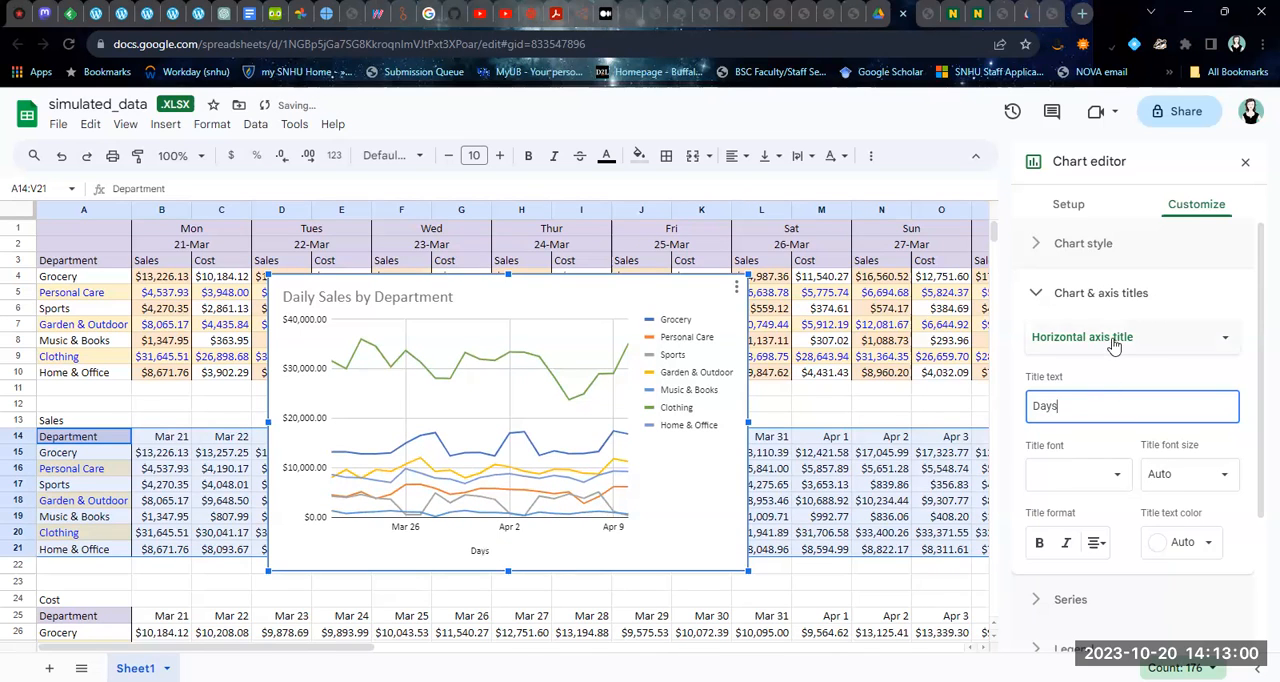
Set the chart's vertical axis title to "Sales in Dollars" and close the chart editor
left_click(1114, 345)
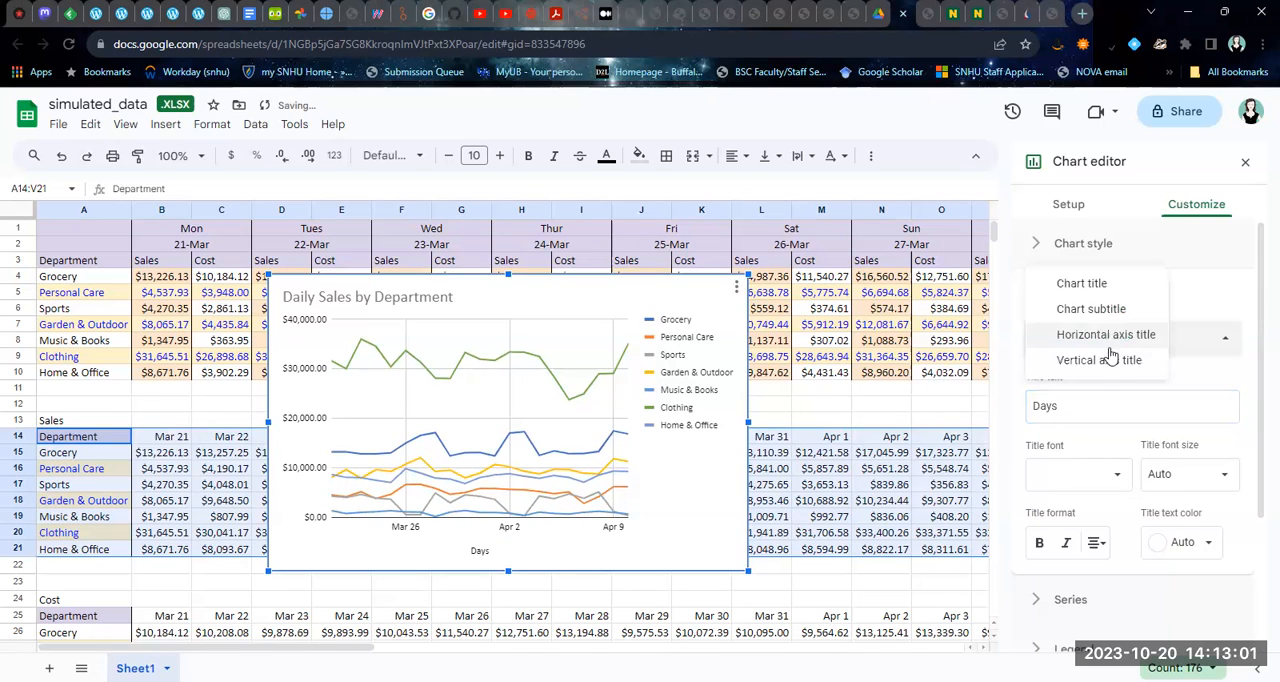
left_click(1098, 362)
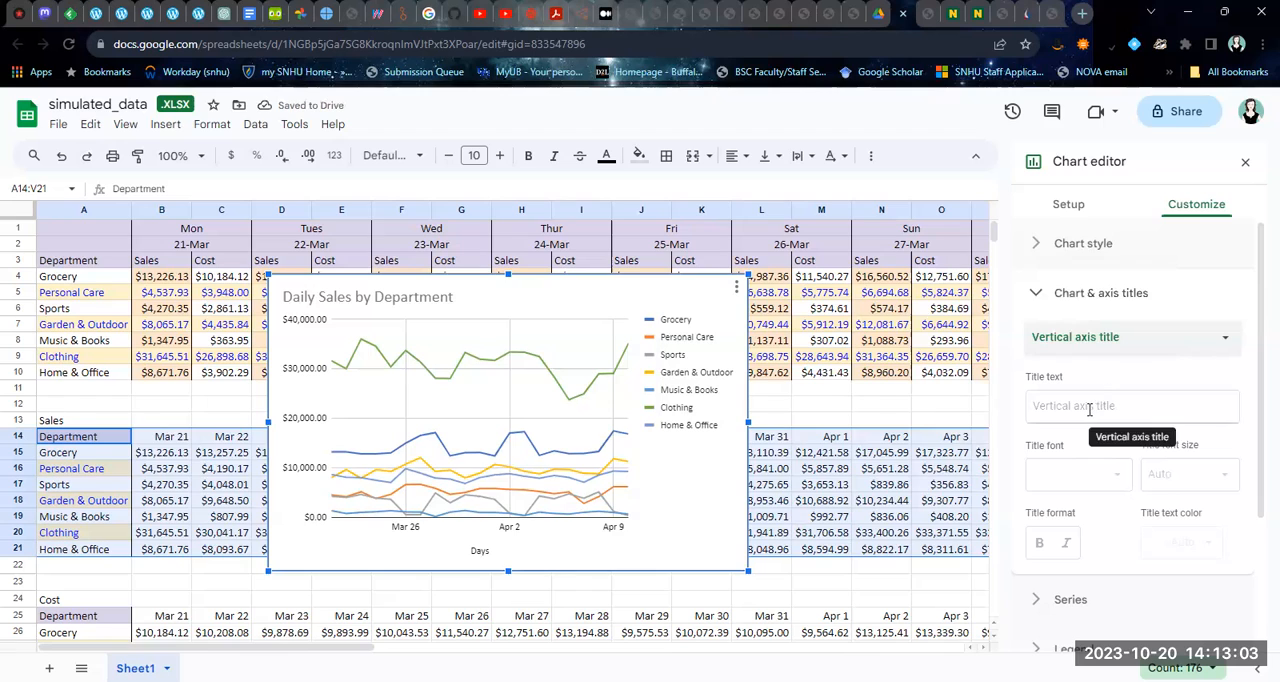
left_click(1037, 409)
type("Sales in Dollars")
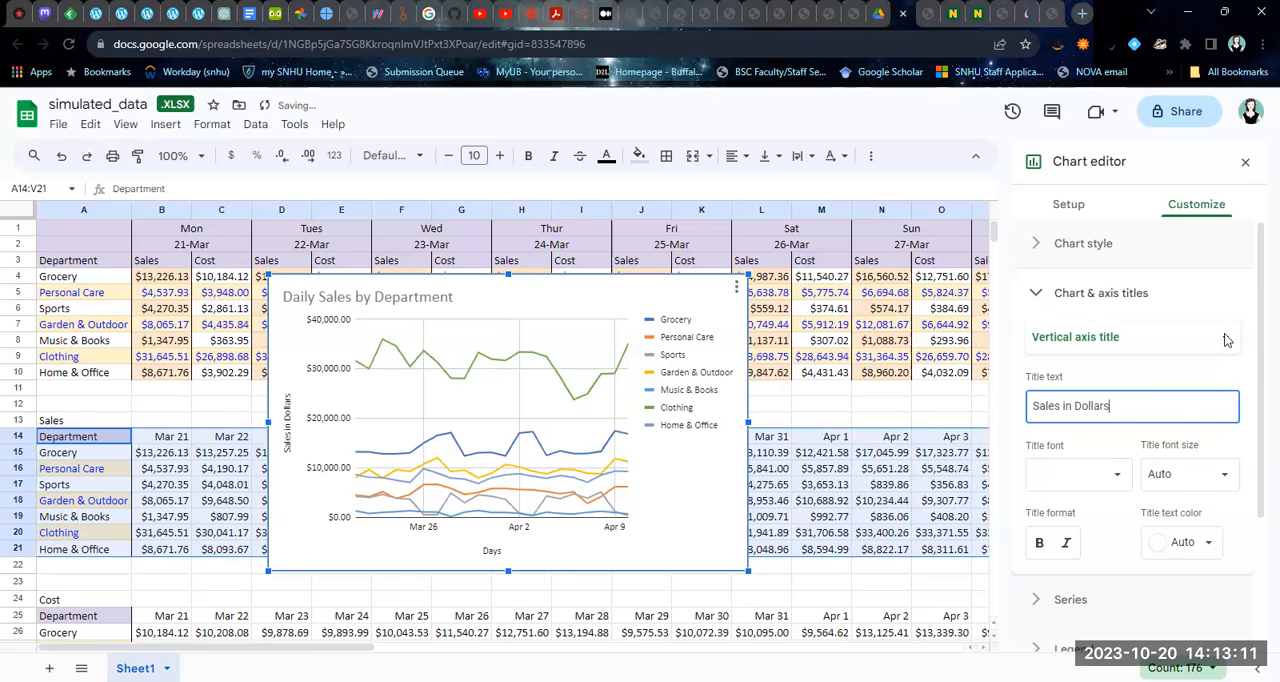
left_click(1201, 368)
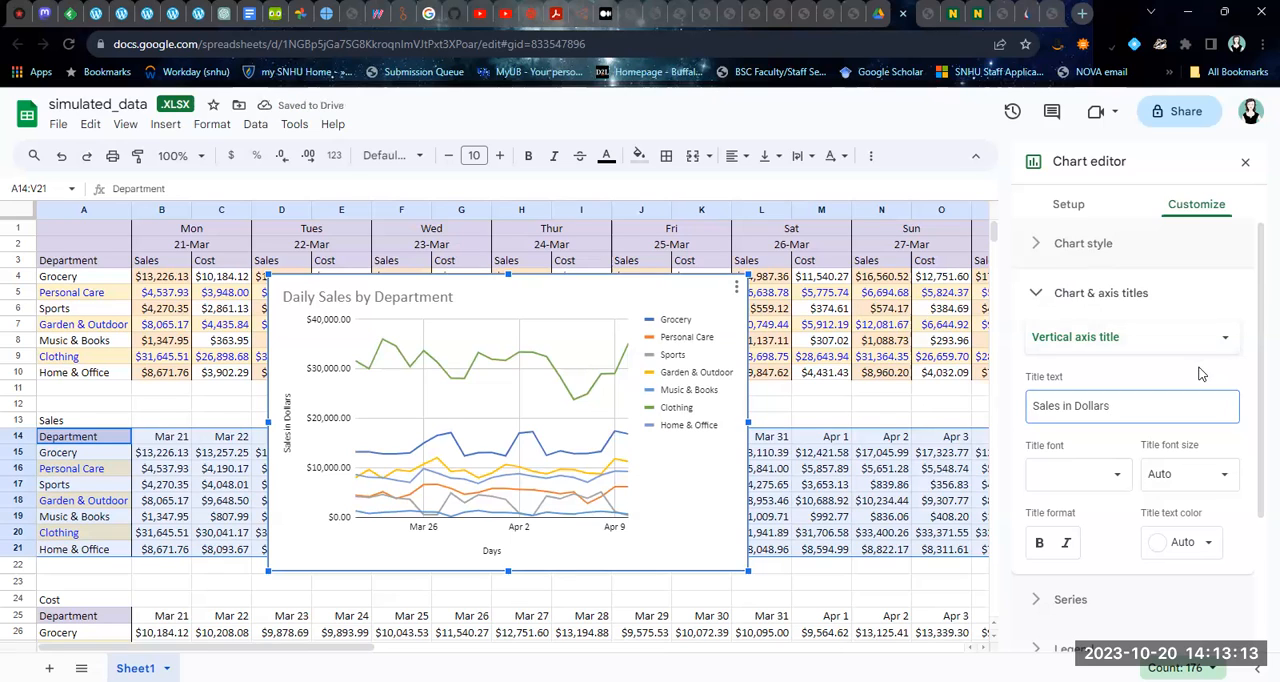
left_click(1038, 293)
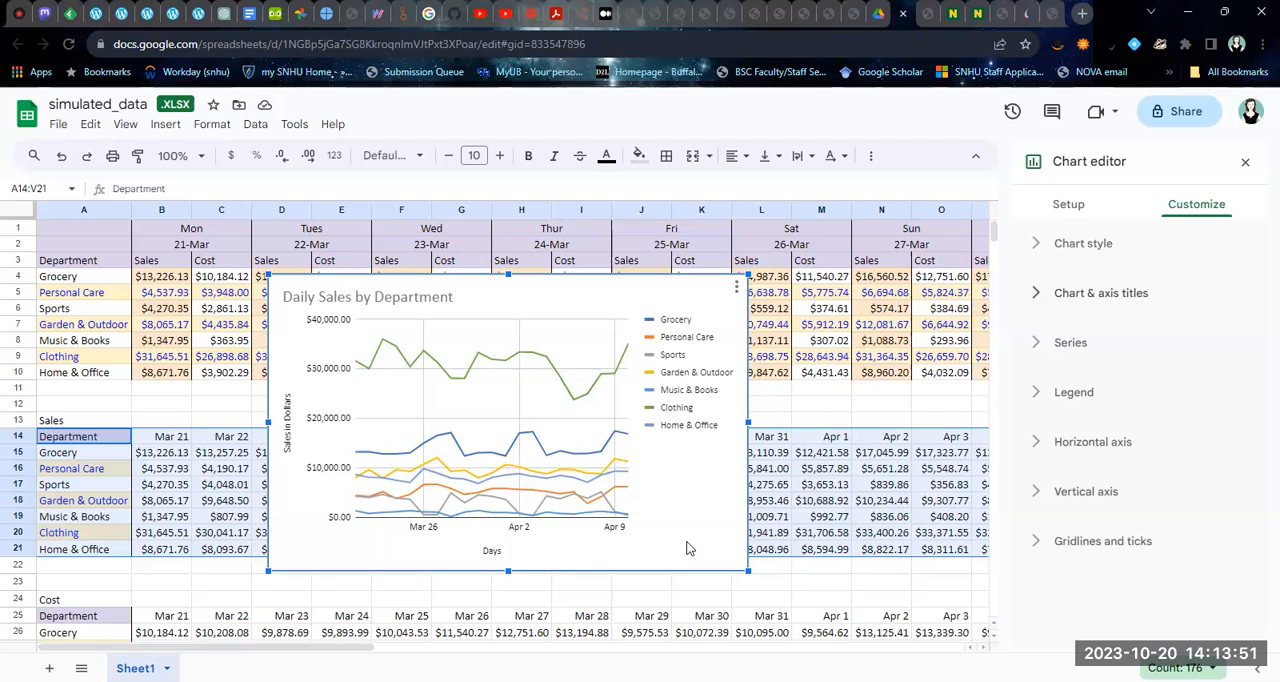
left_click(1245, 163)
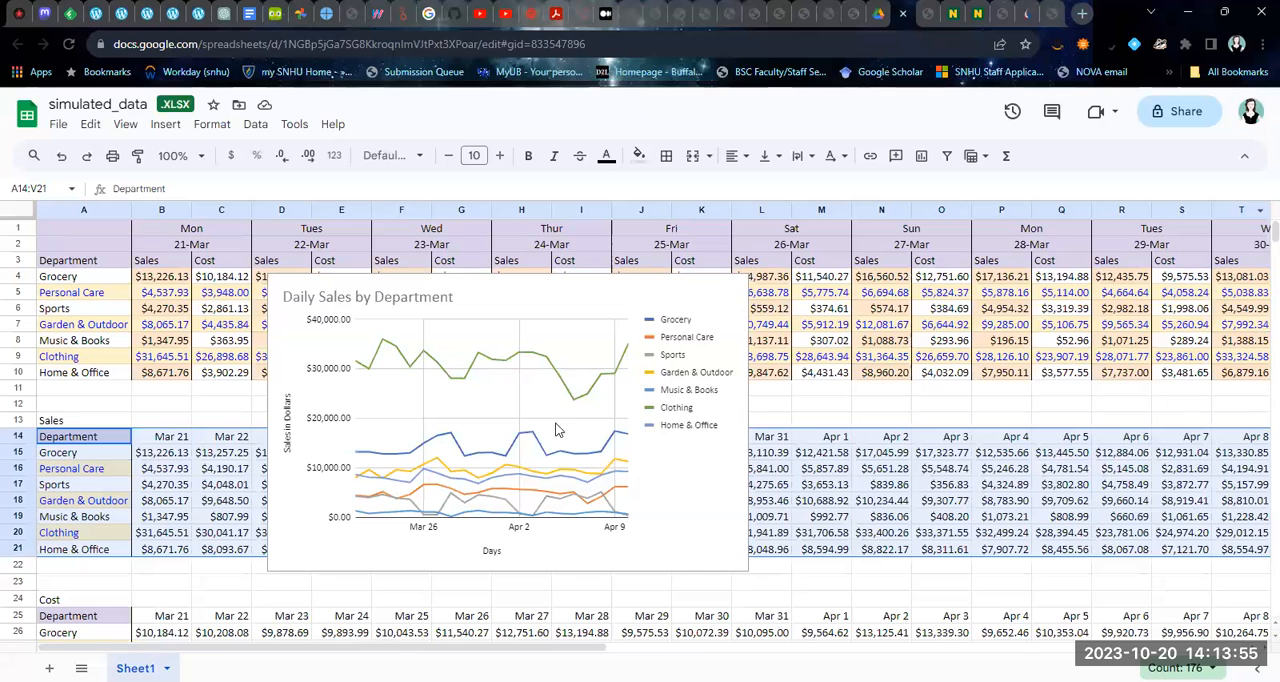
Move the sales chart off the data into the empty area right of the Sales table, starting at about column AH, row 12
left_click(303, 313)
left_click_drag(272, 286, 1042, 334)
left_click_drag(543, 651, 900, 651)
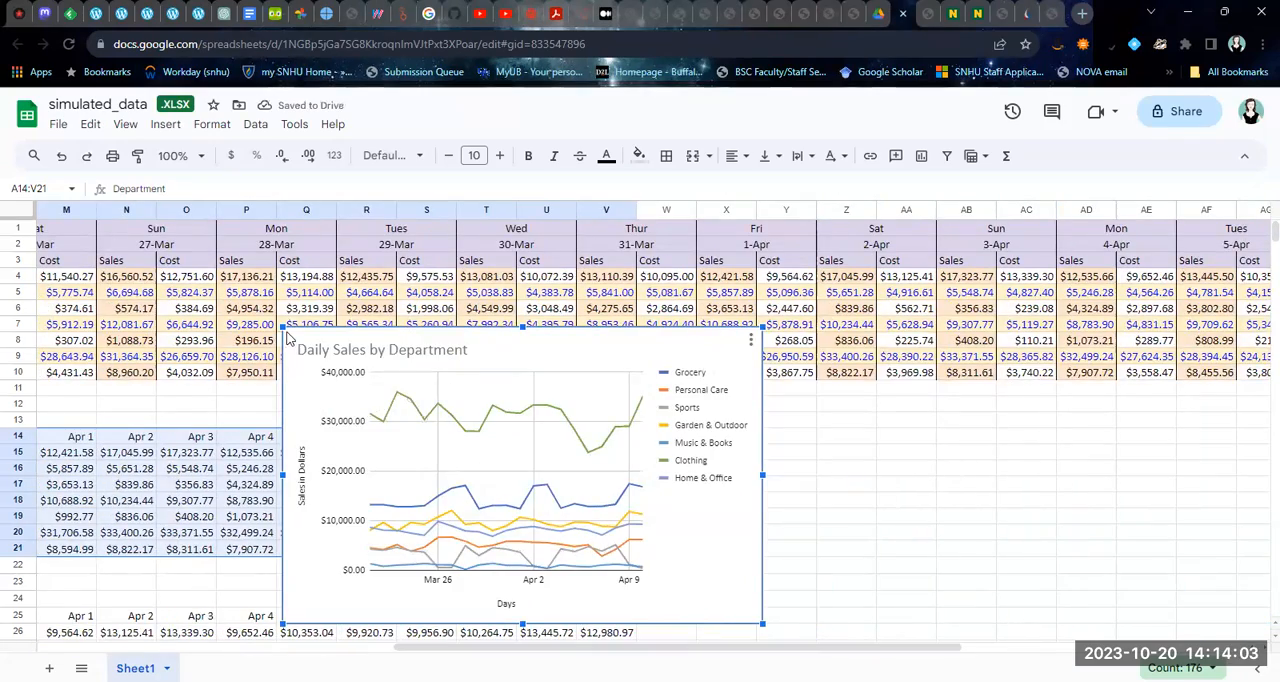
left_click_drag(290, 340, 969, 402)
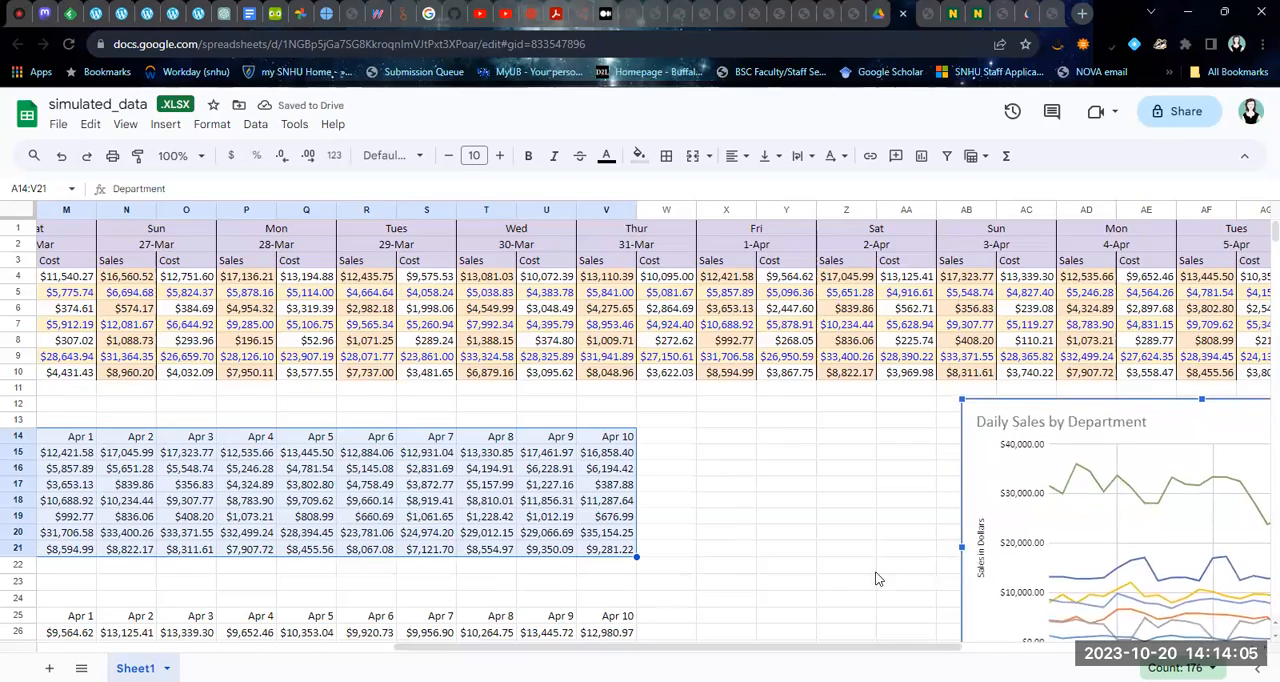
scroll(875, 573, "down", 1)
scroll(875, 573, "left", 1)
left_click_drag(789, 648, 936, 631)
left_click_drag(736, 370, 825, 361)
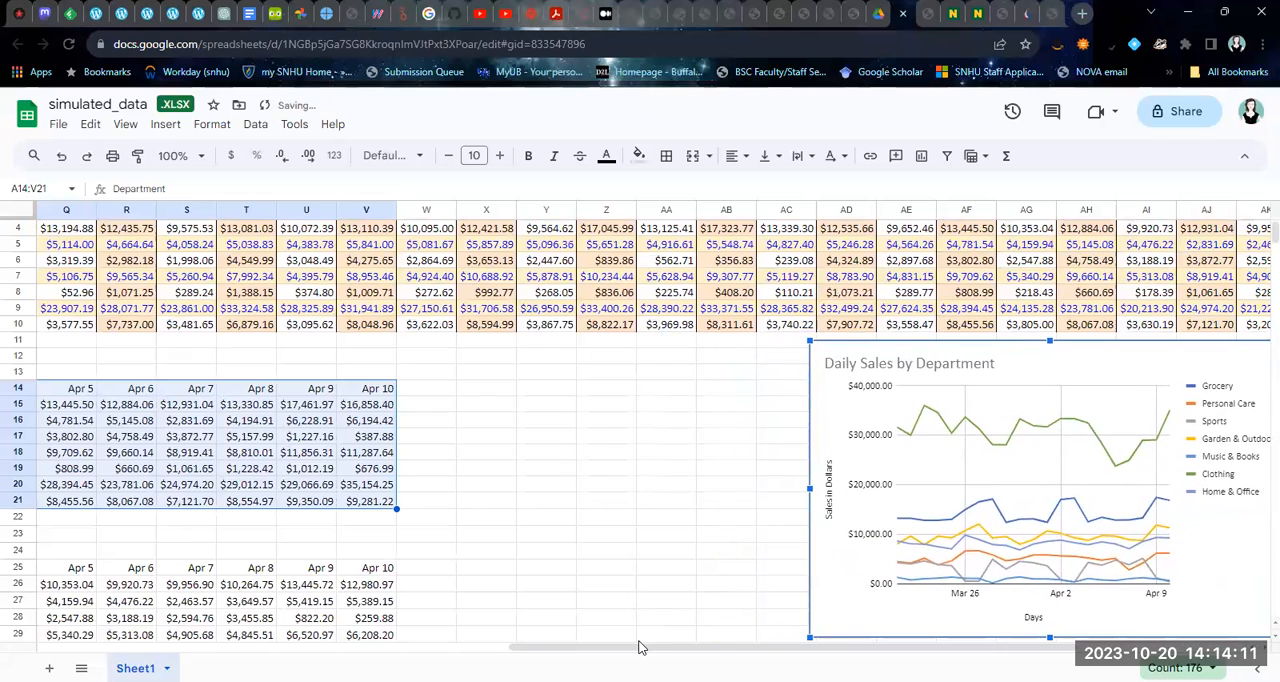
left_click_drag(583, 652, 763, 652)
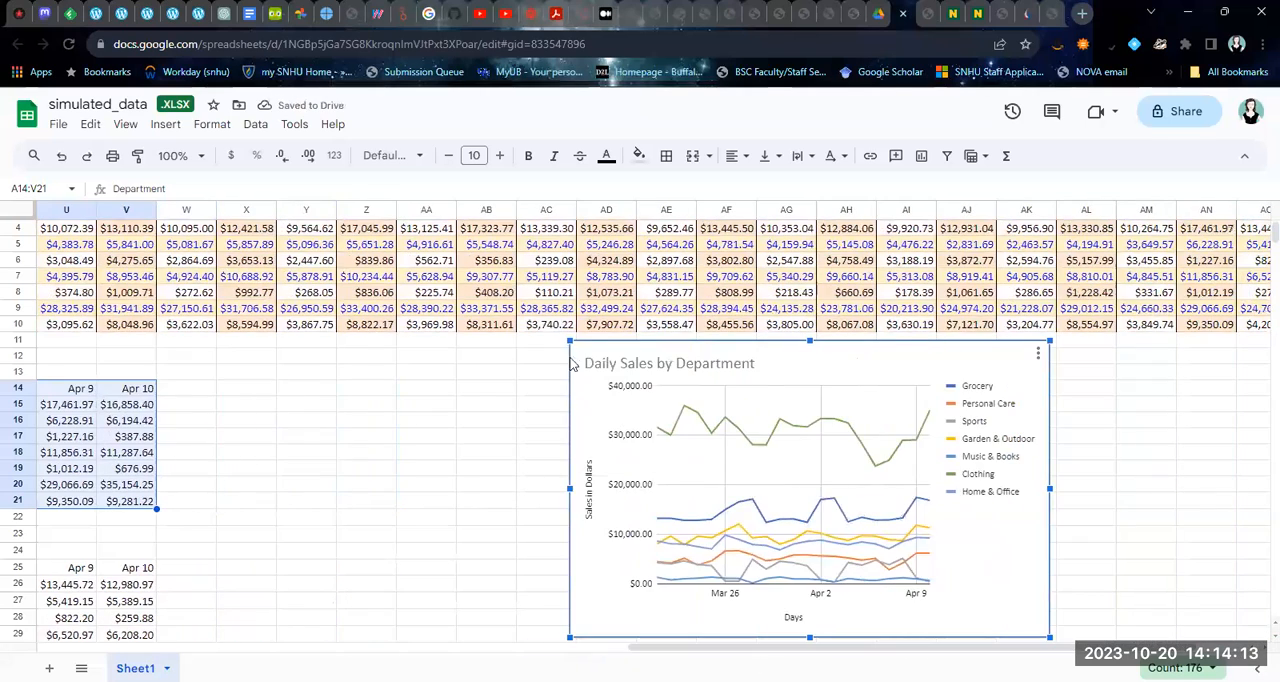
left_click_drag(582, 352, 826, 372)
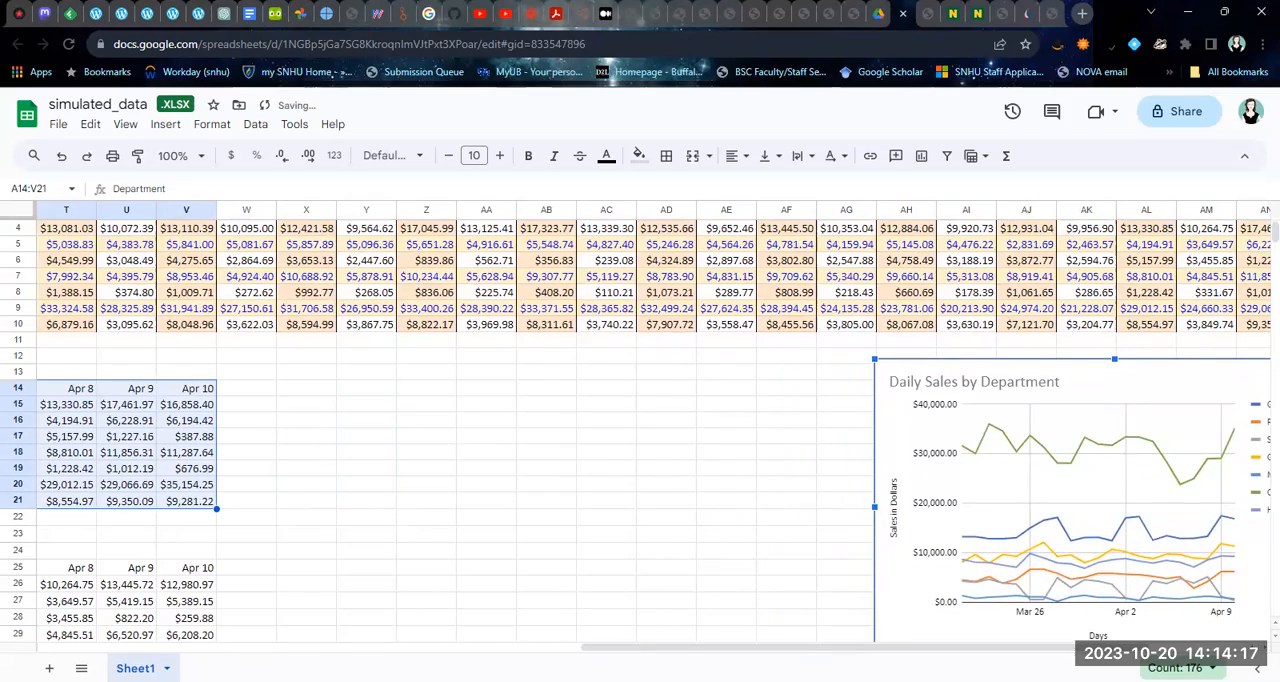
left_click_drag(817, 650, 255, 653)
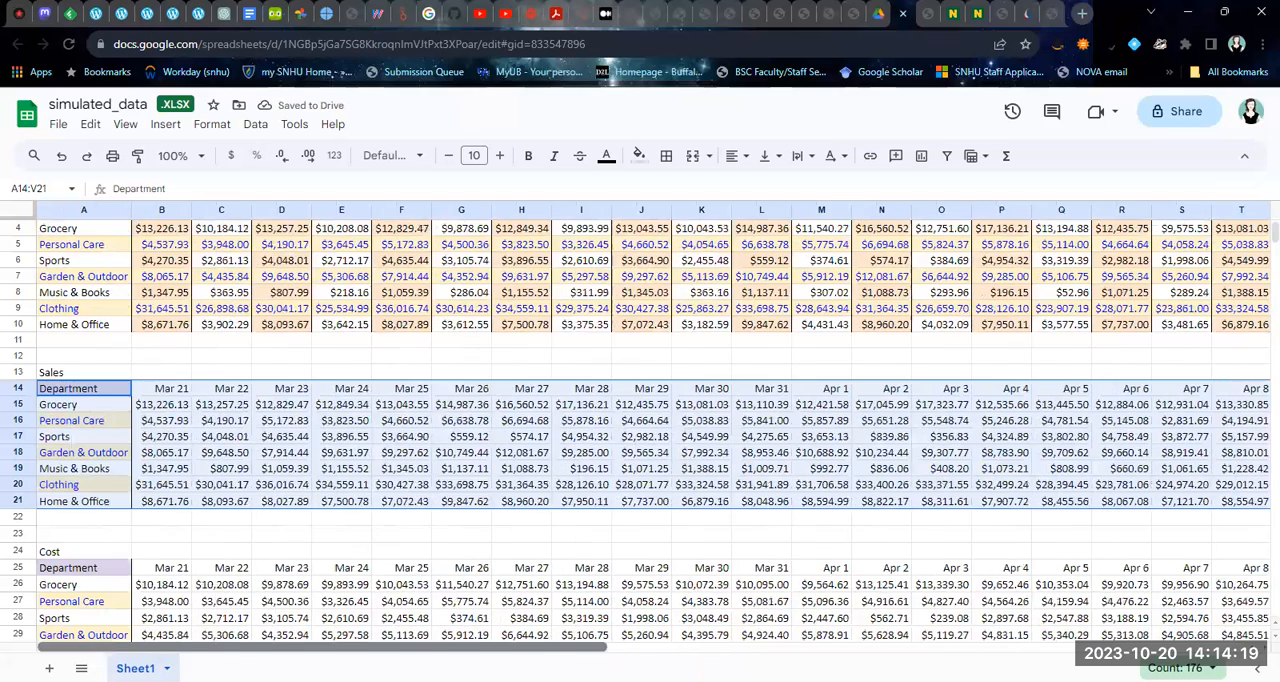